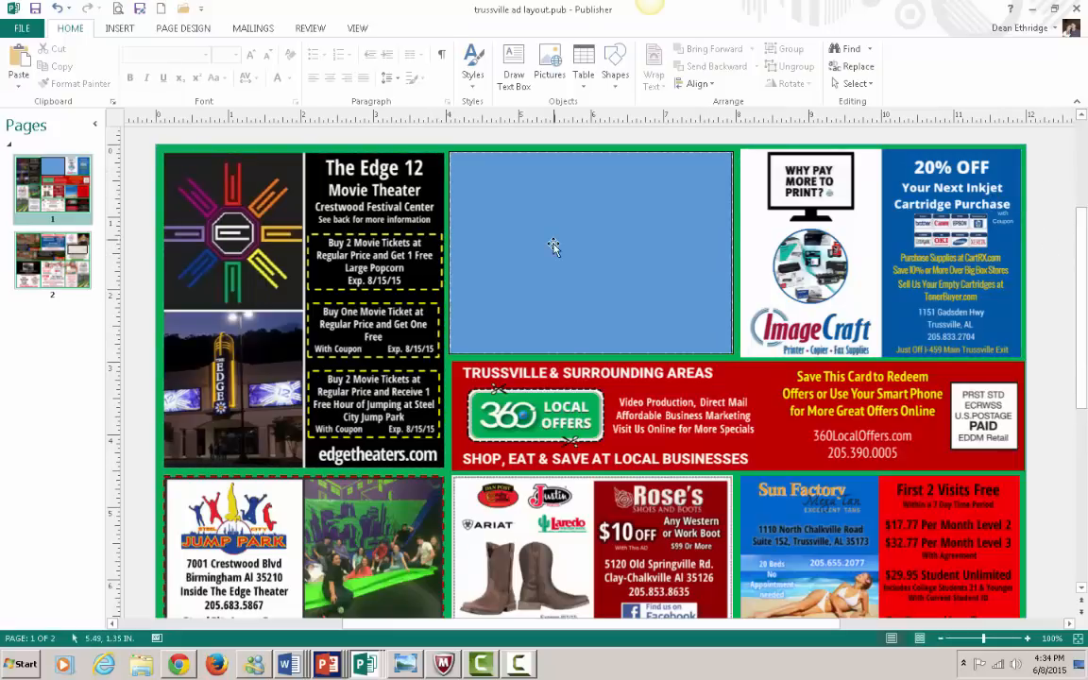
pyautogui.scroll(-1, 554, 246)
pyautogui.scroll(1, 554, 246)
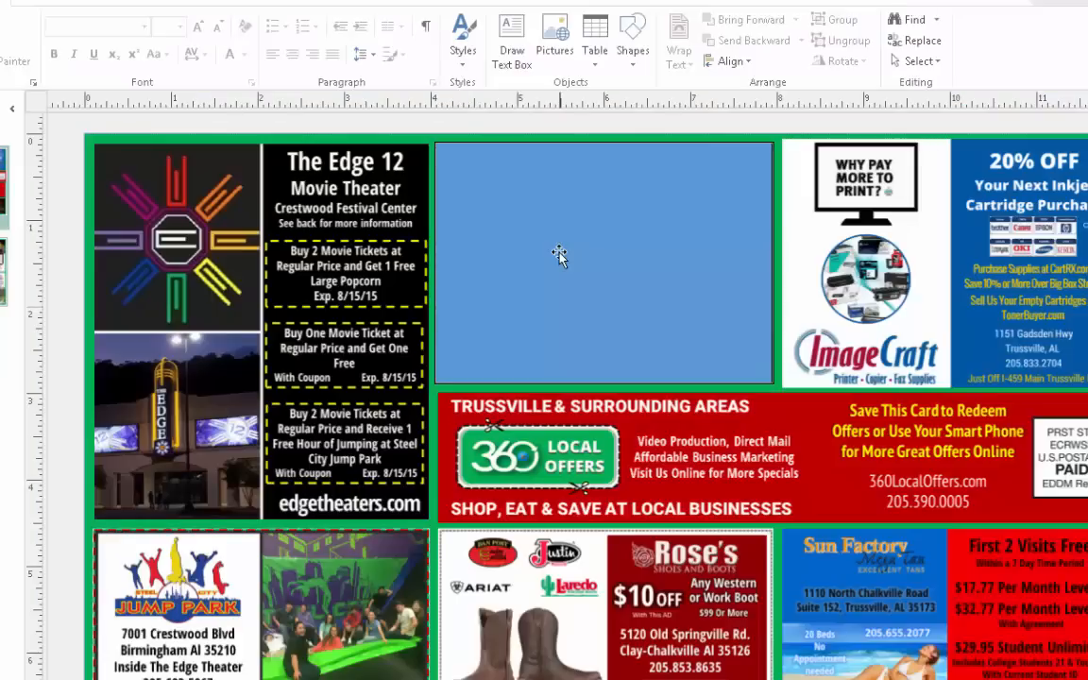
pyautogui.click(559, 255)
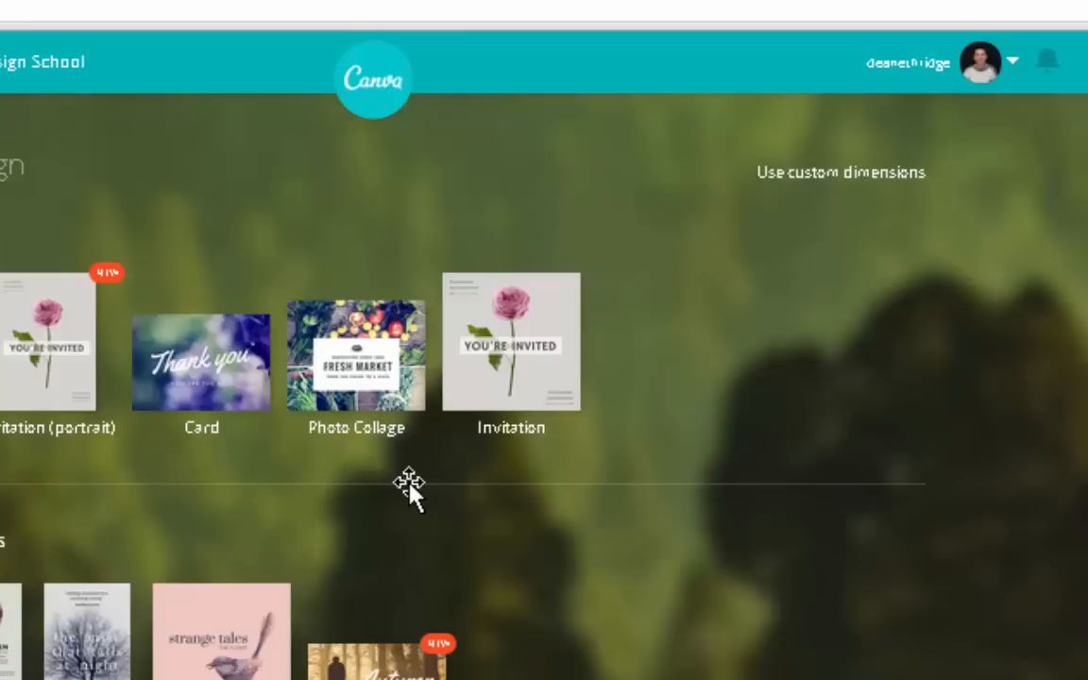
# Switch to Canva and create a blank design with custom dimensions of 1162 × 862 px.
pyautogui.click(840, 173)
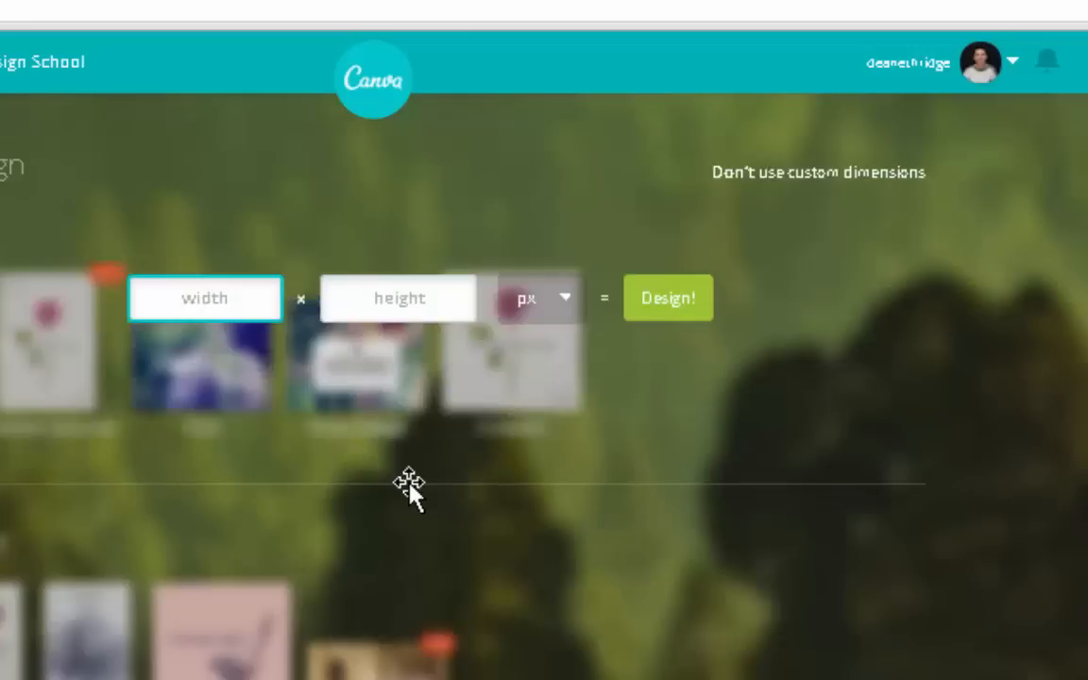
pyautogui.write('1162')
pyautogui.press('Tab')
pyautogui.write('862')
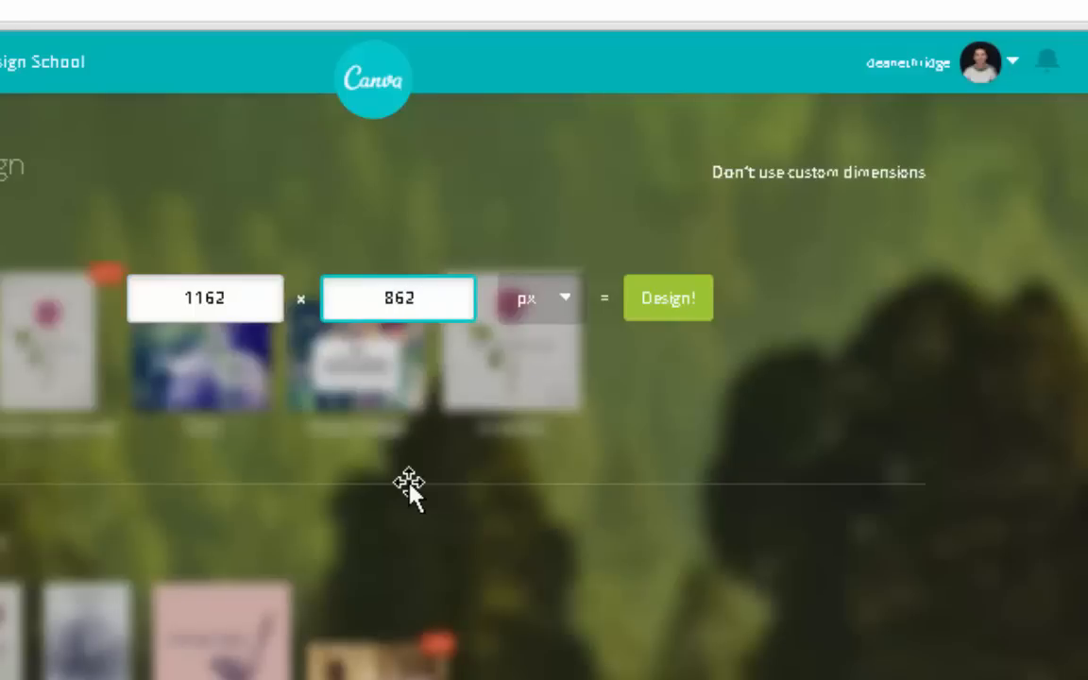
pyautogui.press('Return')
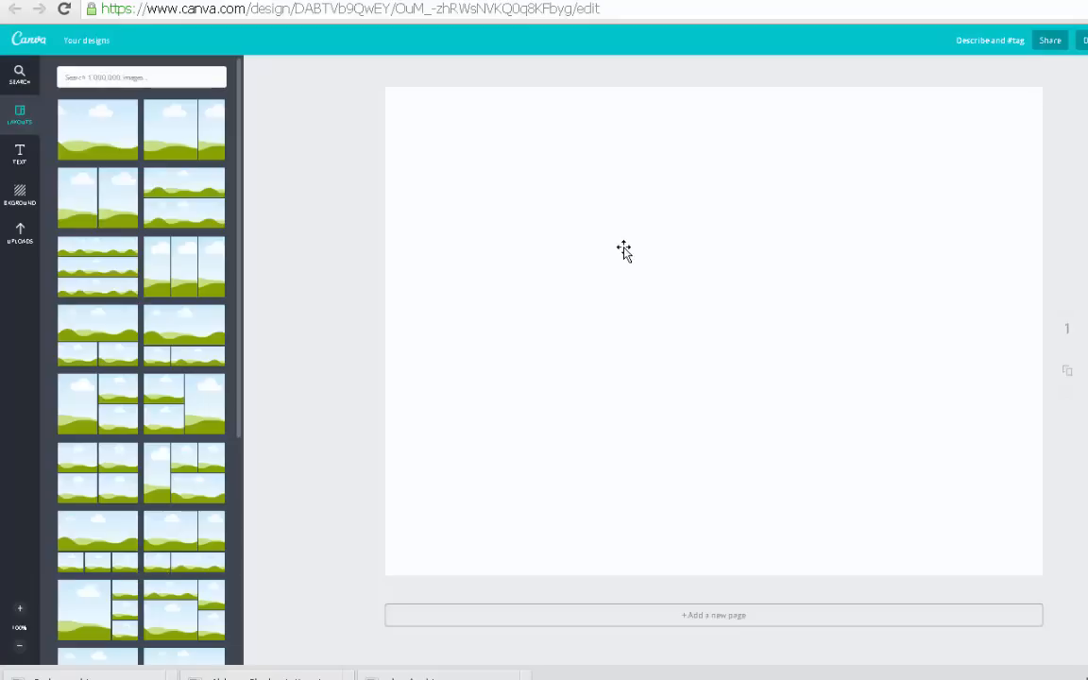
# Apply the photo grid with one large cell above three small ones, and fill the large cell with the uploaded blue wood-plank image.
pyautogui.scroll(-1, 624, 251)
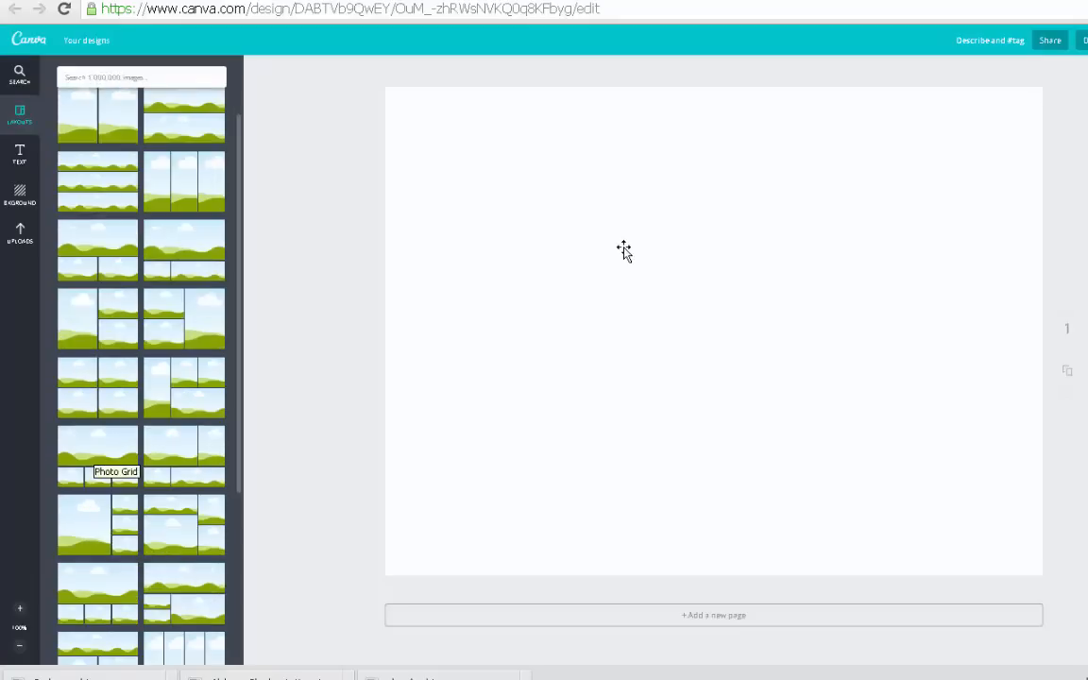
pyautogui.click(98, 455)
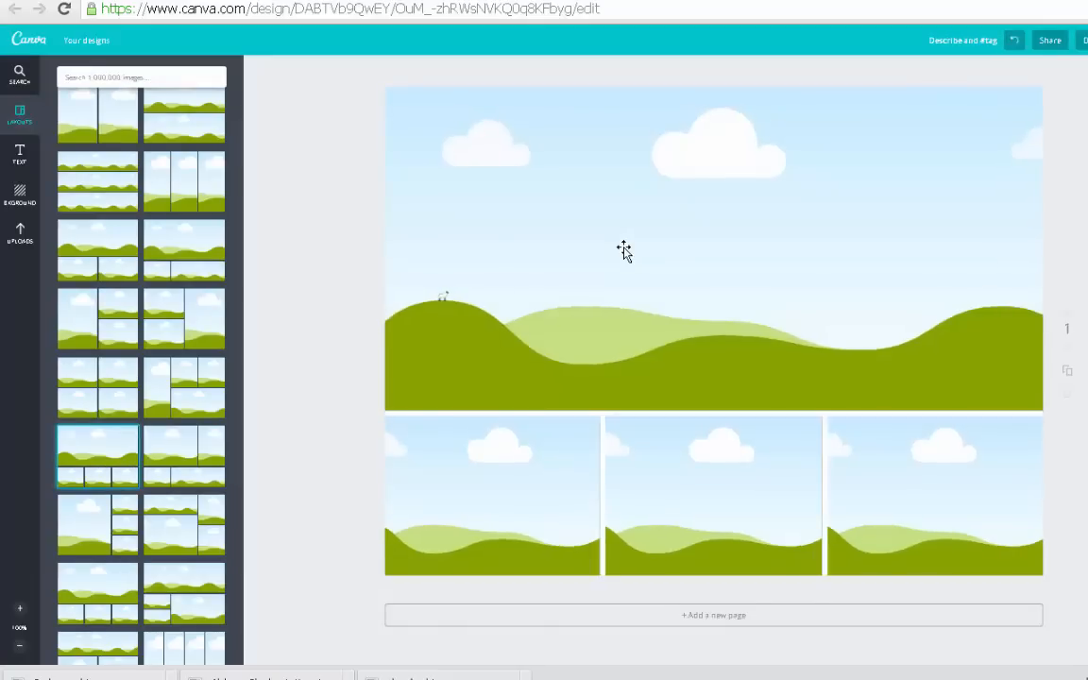
pyautogui.click(19, 234)
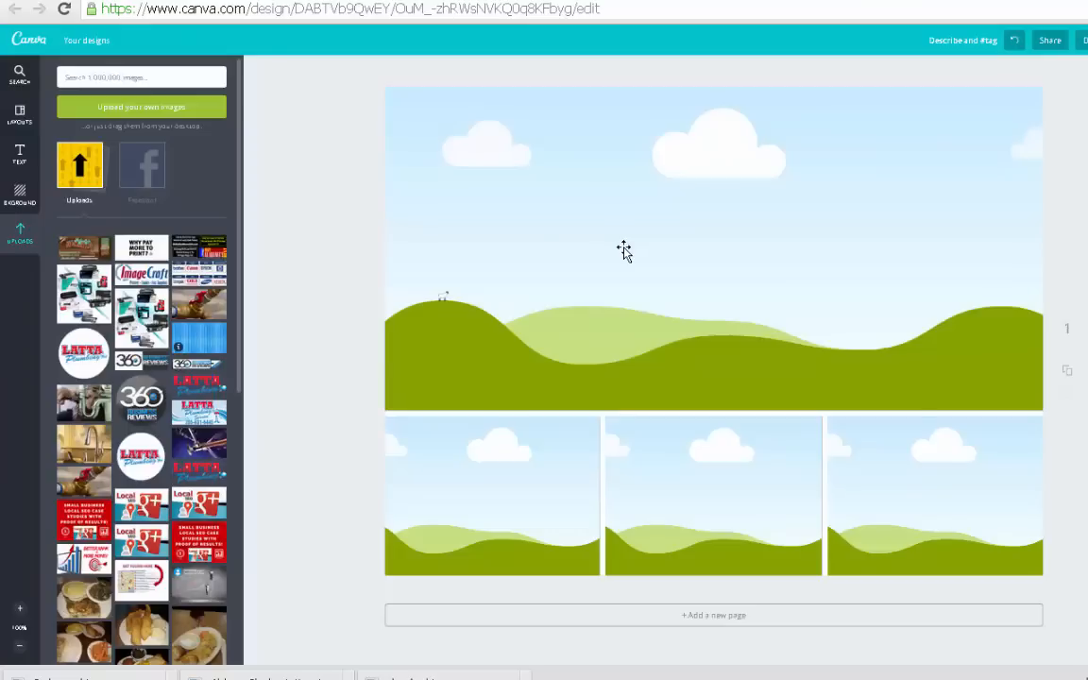
pyautogui.click(199, 337)
pyautogui.moveTo(623, 284); pyautogui.dragTo(623, 250)
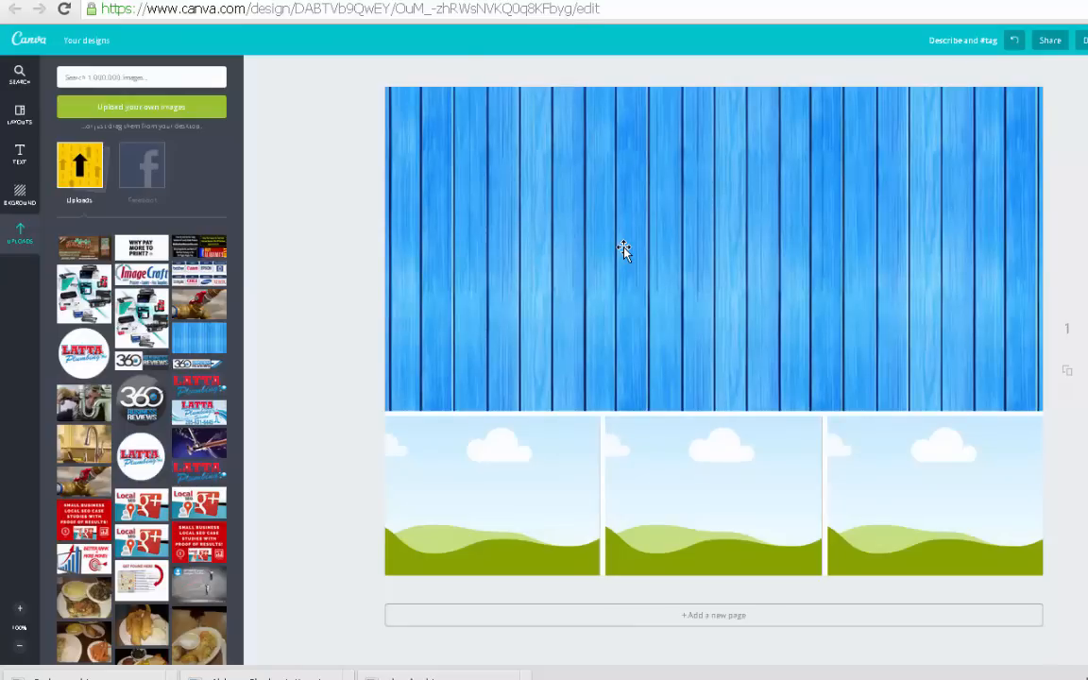
pyautogui.click(199, 412)
pyautogui.press('Delete')
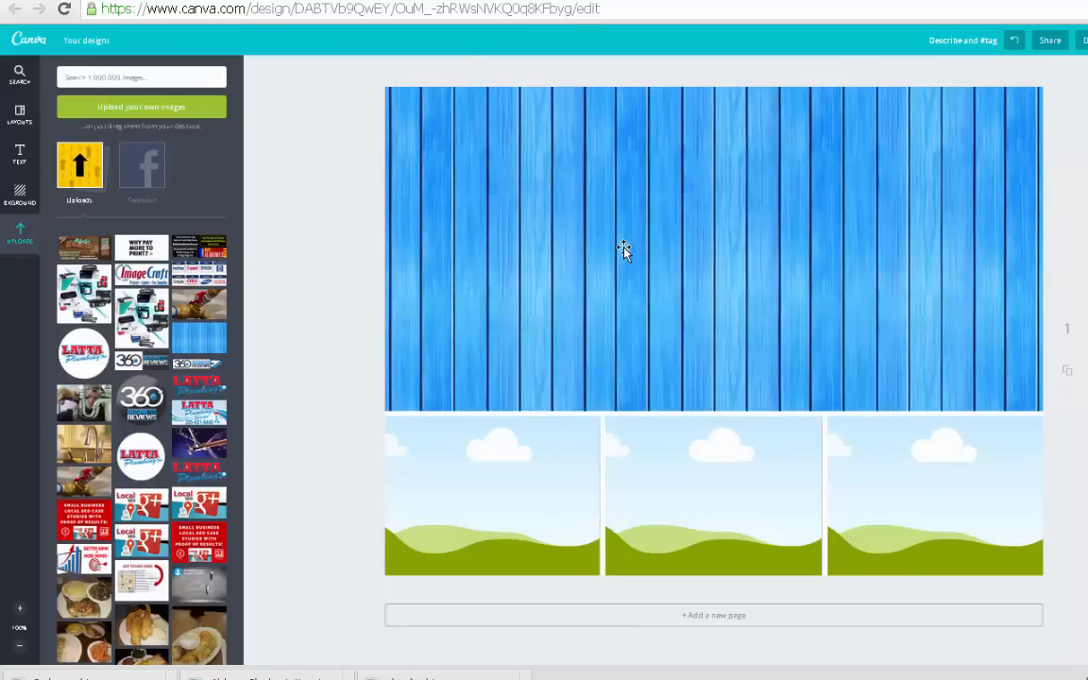
# Fill the three small grid cells, left to right, with the uploaded plumber-and-pipe, kitchen faucet and spraying valve photos.
pyautogui.moveTo(84, 443); pyautogui.dragTo(688, 517)
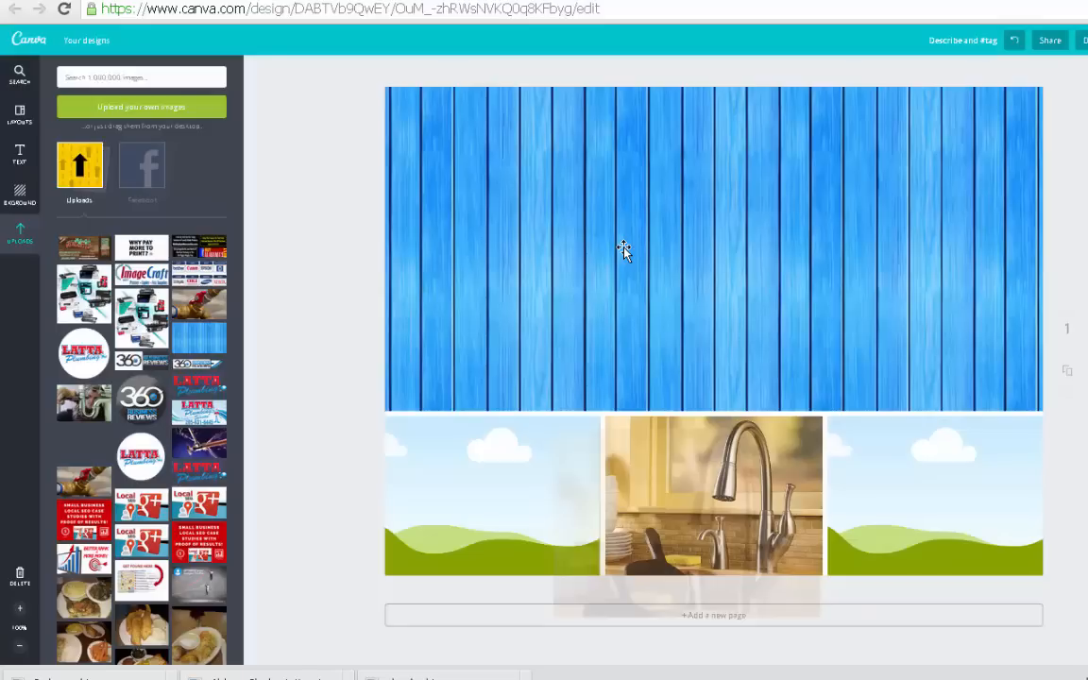
pyautogui.moveTo(687, 517); pyautogui.dragTo(694, 514)
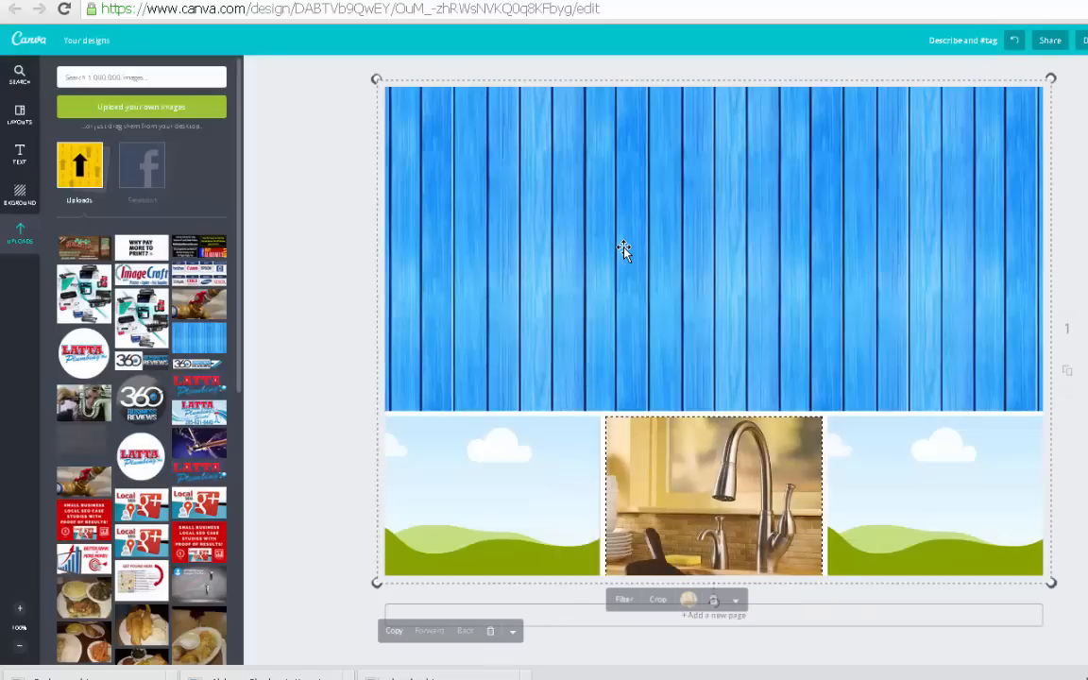
pyautogui.moveTo(84, 403); pyautogui.dragTo(511, 512)
pyautogui.moveTo(199, 442); pyautogui.dragTo(956, 501)
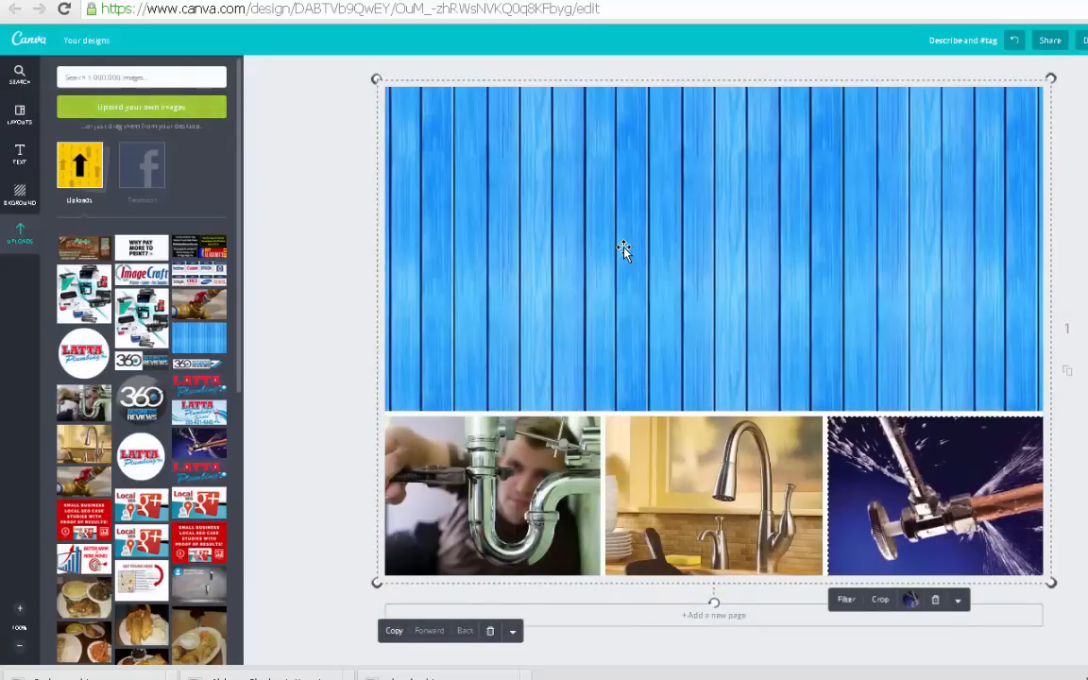
# Try recolouring the large upper grid cell to black.
pyautogui.click(20, 75)
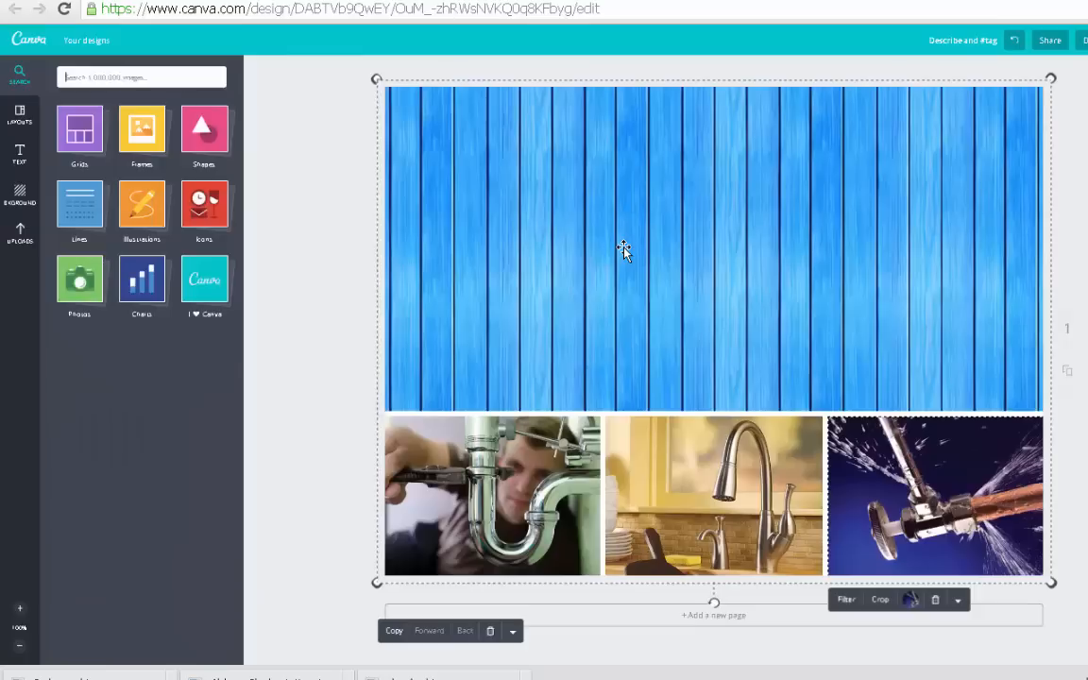
pyautogui.click(623, 250)
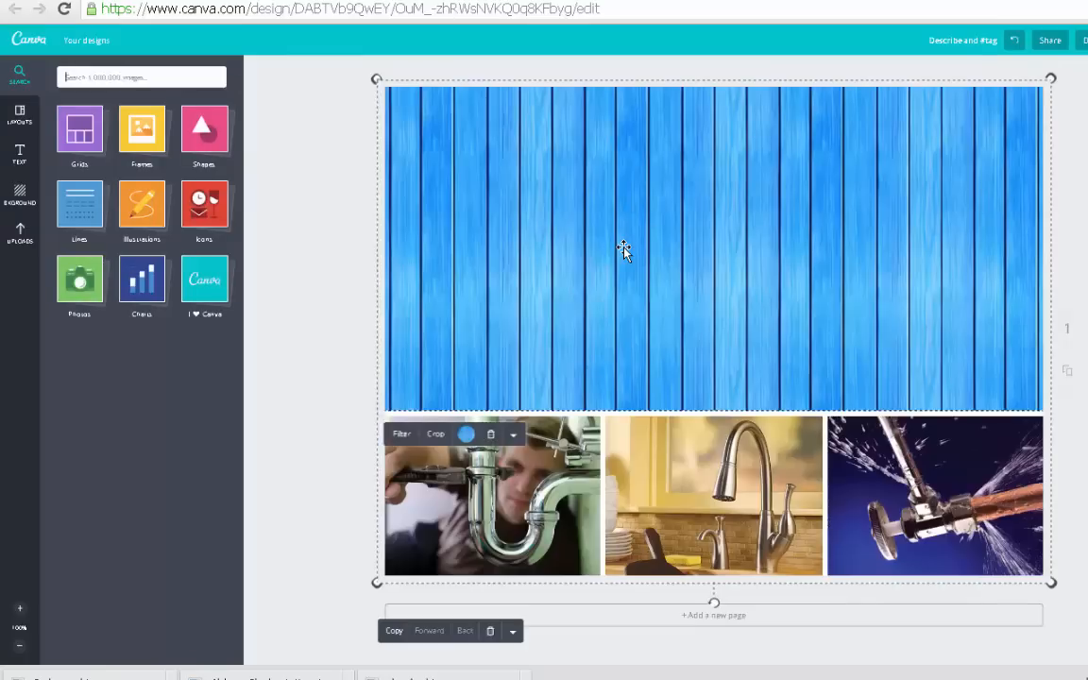
pyautogui.click(466, 434)
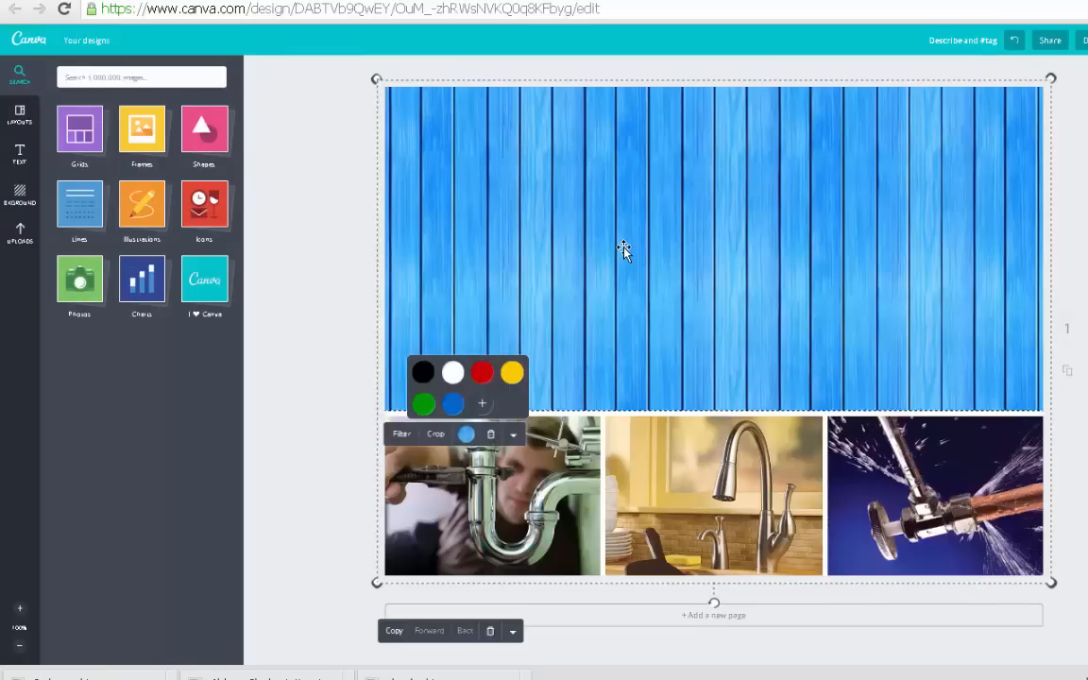
pyautogui.click(452, 372)
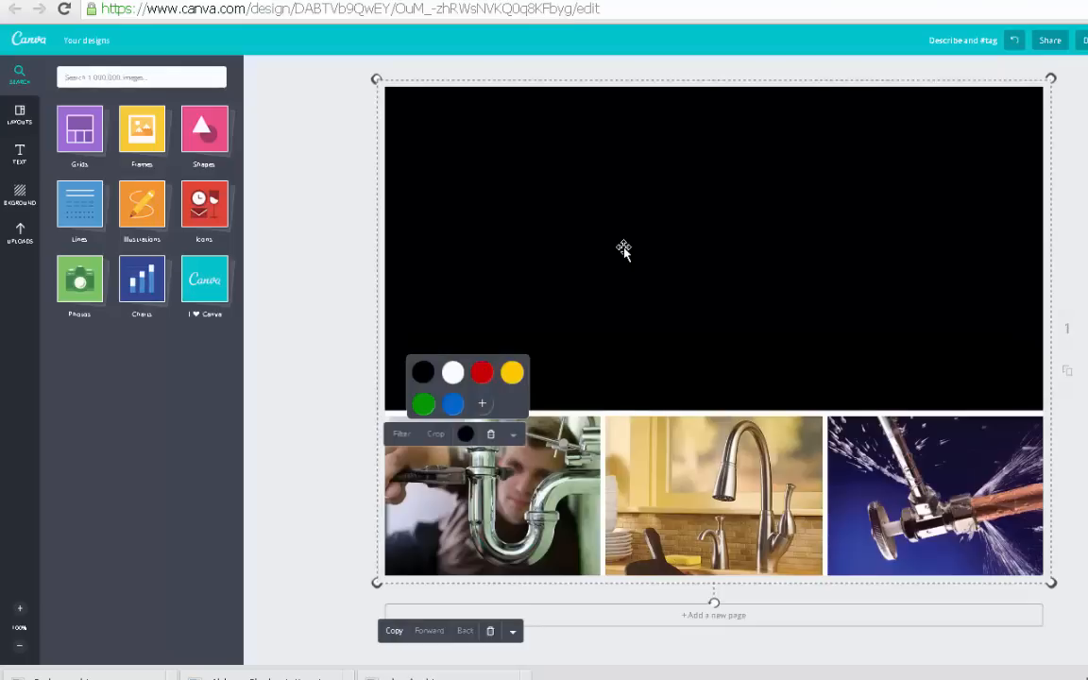
# Set the page background to the dark teal gradient and restore the blue wood-plank image in the large upper cell.
pyautogui.click(20, 195)
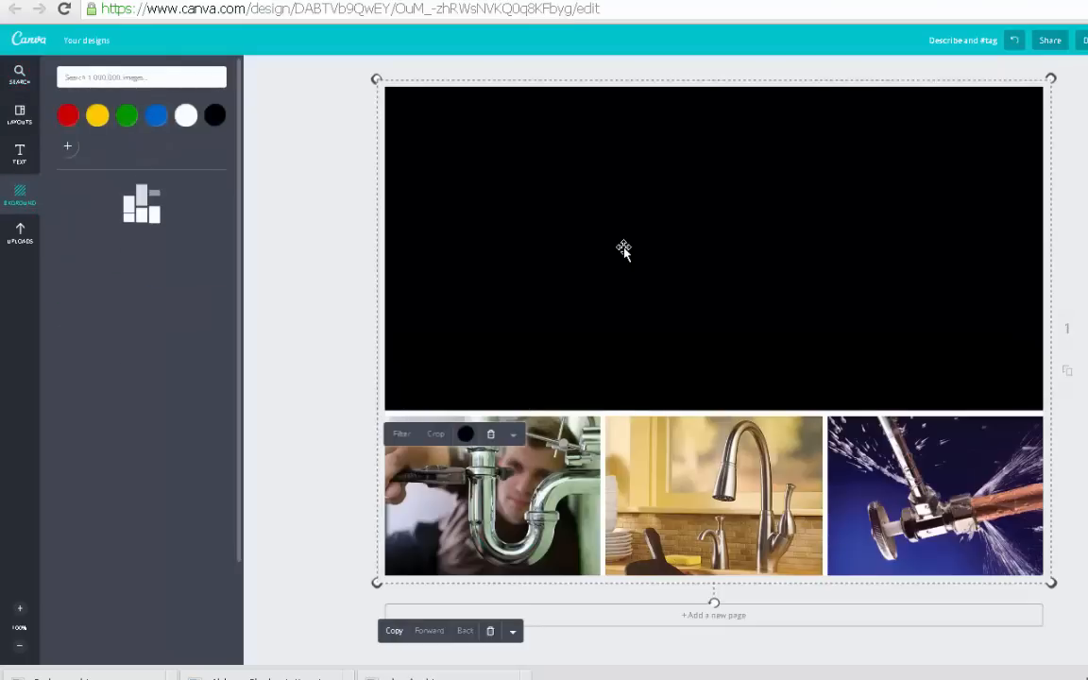
pyautogui.click(142, 385)
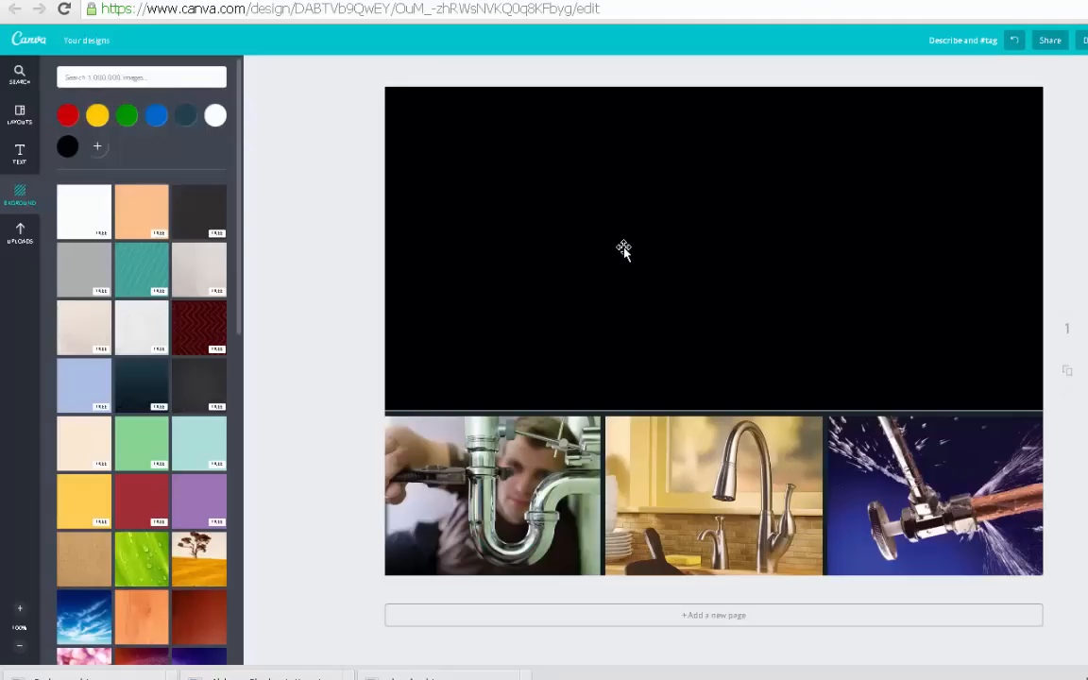
pyautogui.click(19, 233)
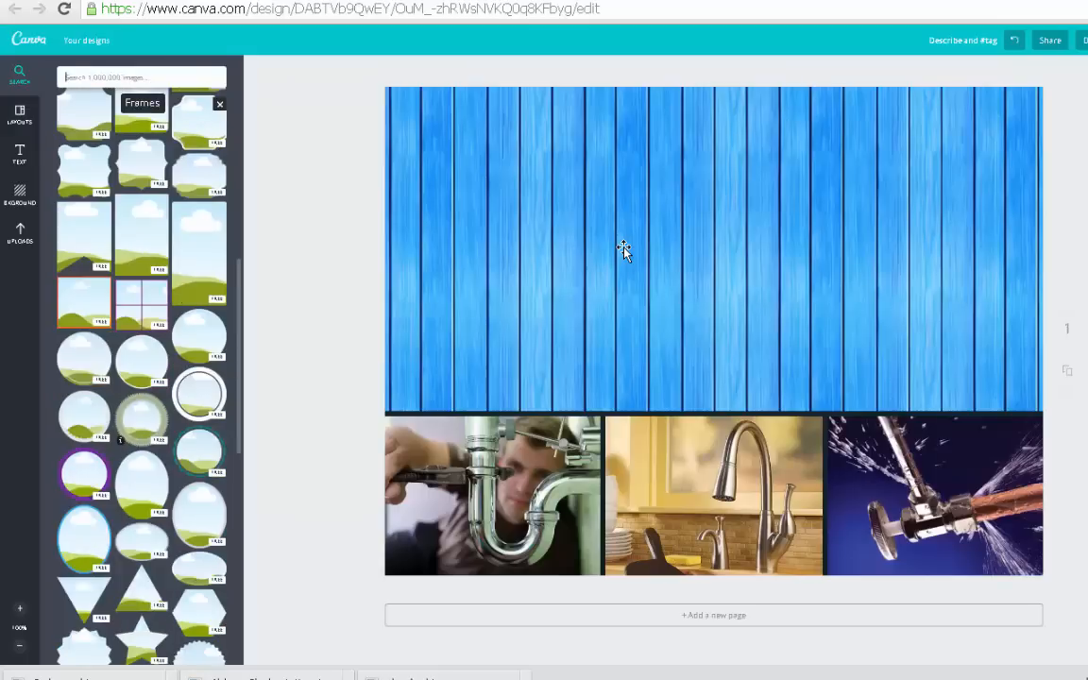
# Try a white-ringed circular frame on the wood panel with the faucet photo shifted inside it, and delete the frame.
pyautogui.moveTo(623, 250); pyautogui.dragTo(623, 251)
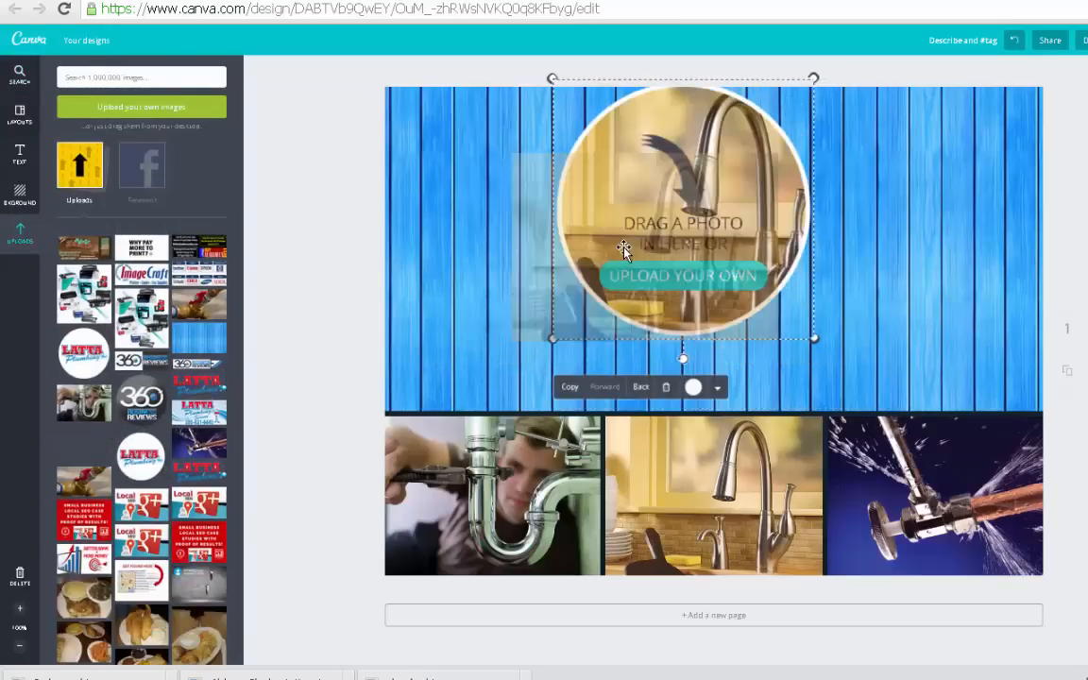
pyautogui.doubleClick(623, 249)
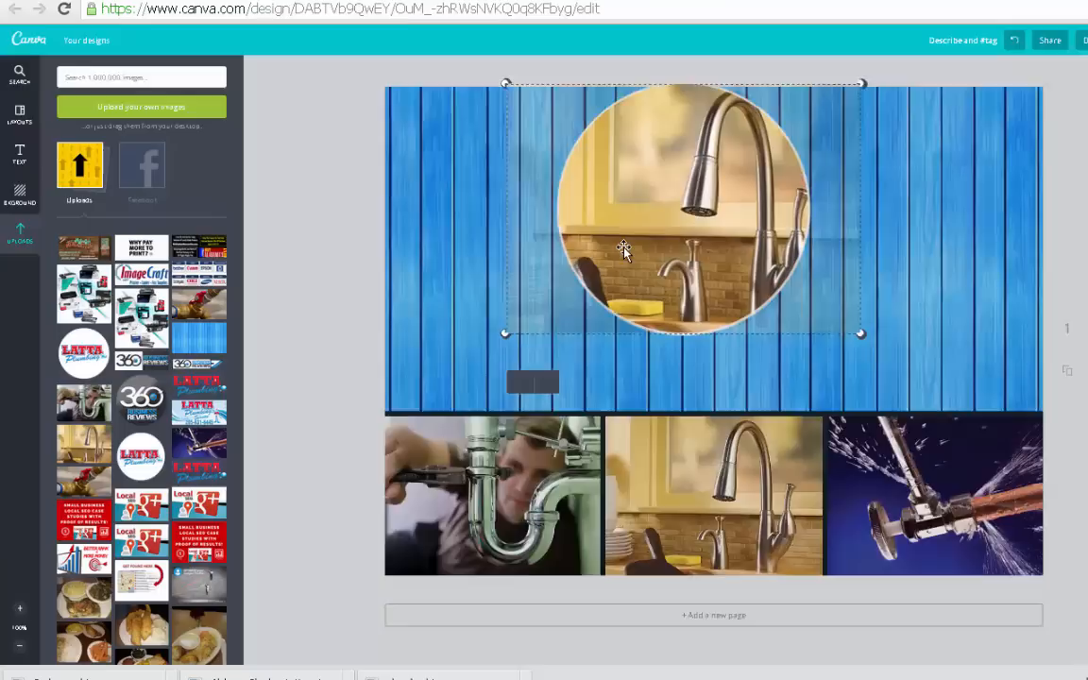
pyautogui.moveTo(624, 248); pyautogui.dragTo(572, 248)
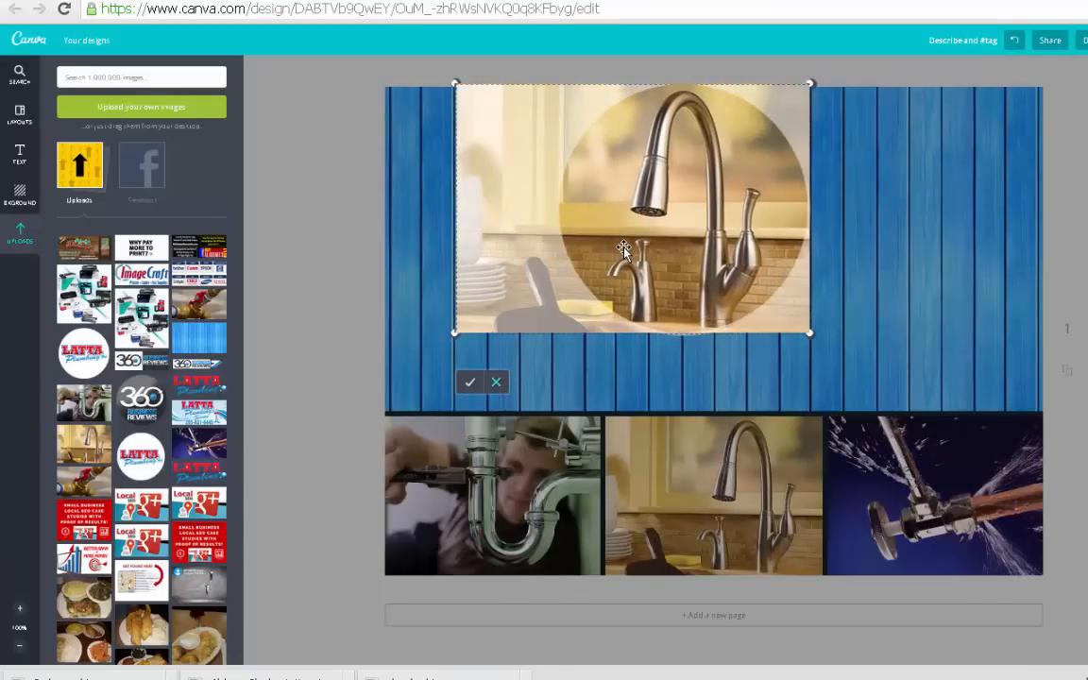
pyautogui.press('Return')
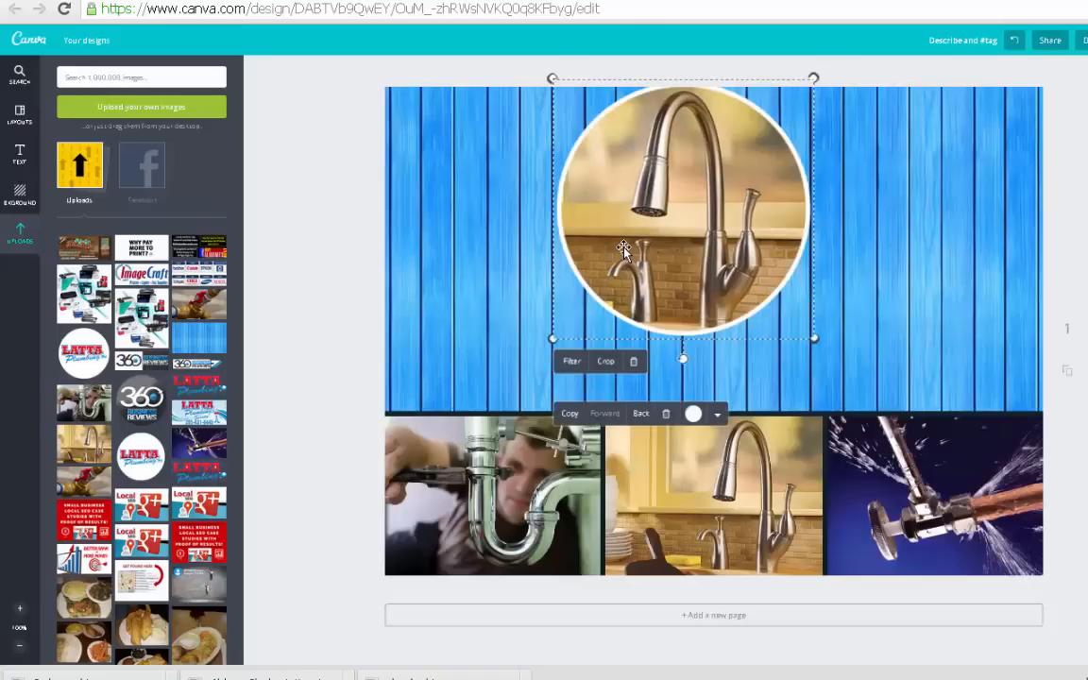
pyautogui.press('Delete')
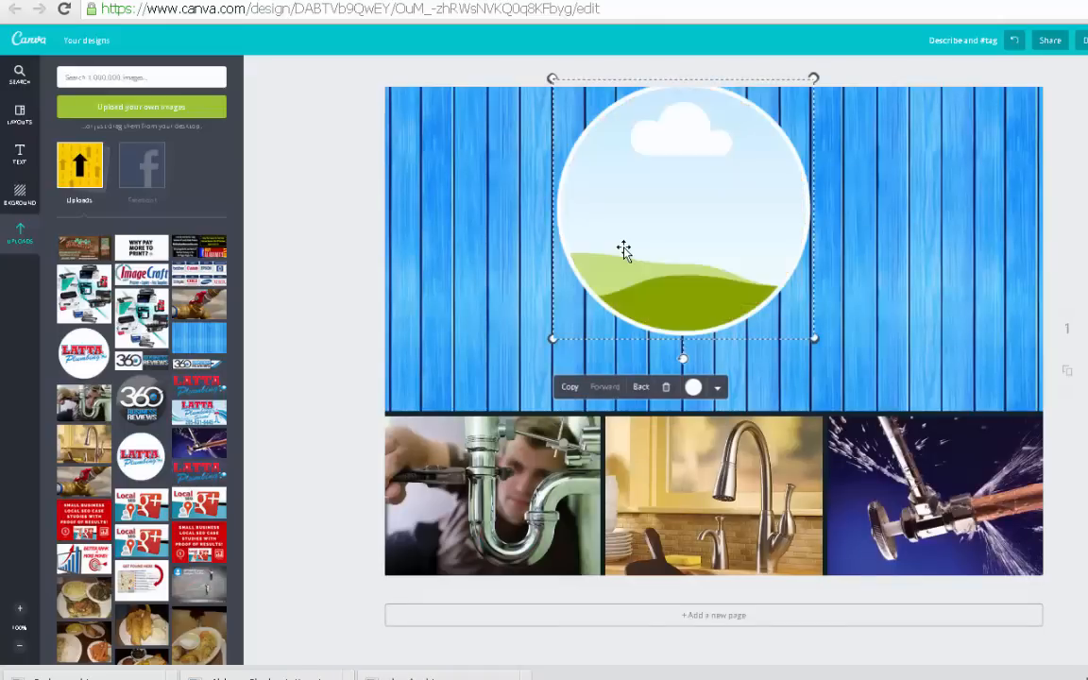
pyautogui.press('Delete')
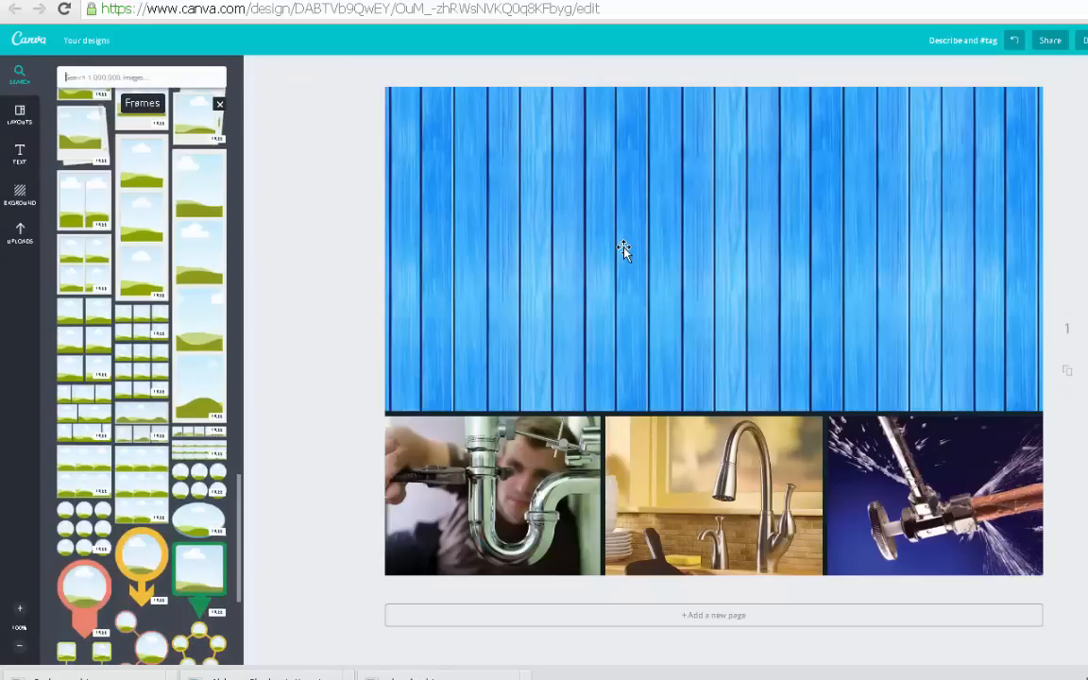
# Add the rectangular frame with a folded yellow corner to the upper middle of the wood-plank panel.
pyautogui.scroll(-8, 141, 377)
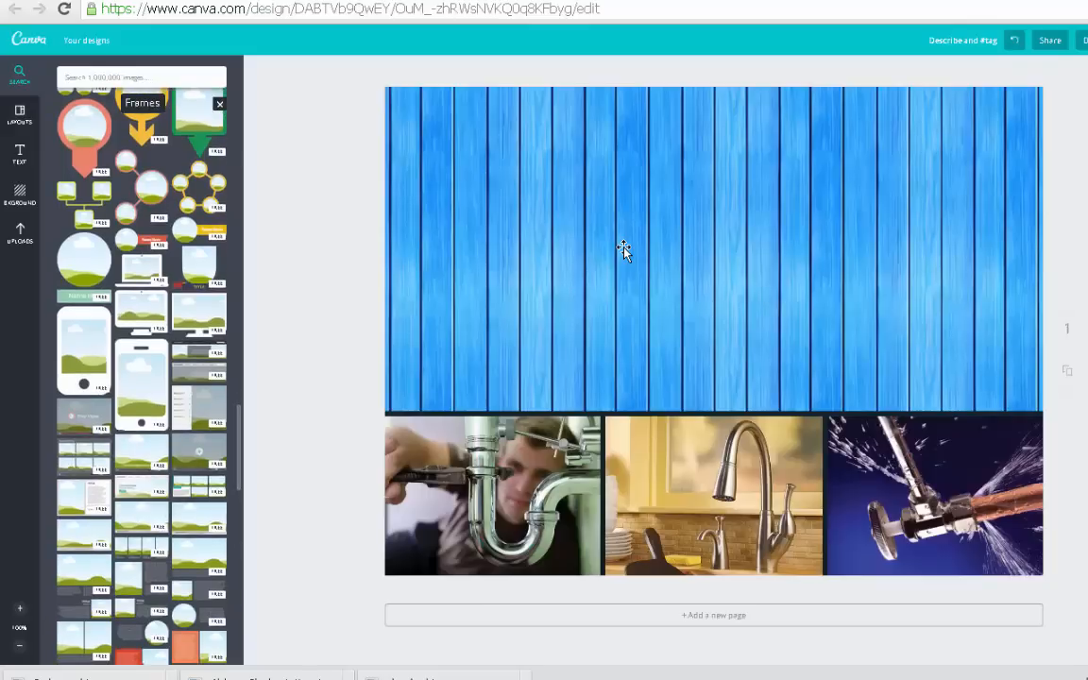
pyautogui.scroll(3, 142, 378)
pyautogui.scroll(4, 141, 378)
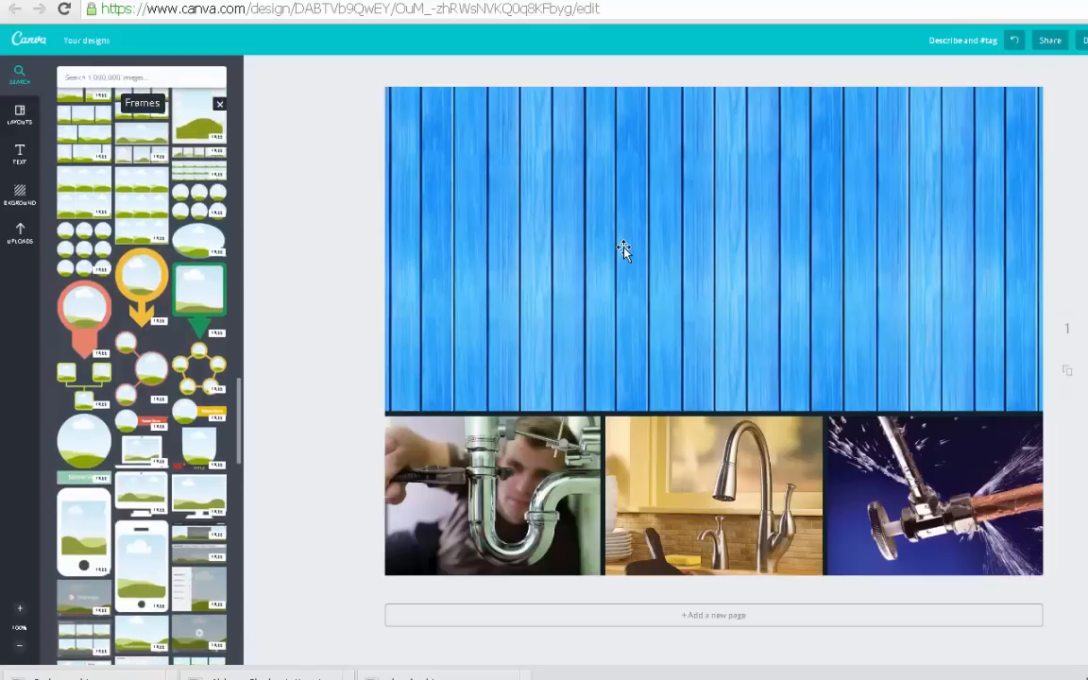
pyautogui.scroll(5, 142, 377)
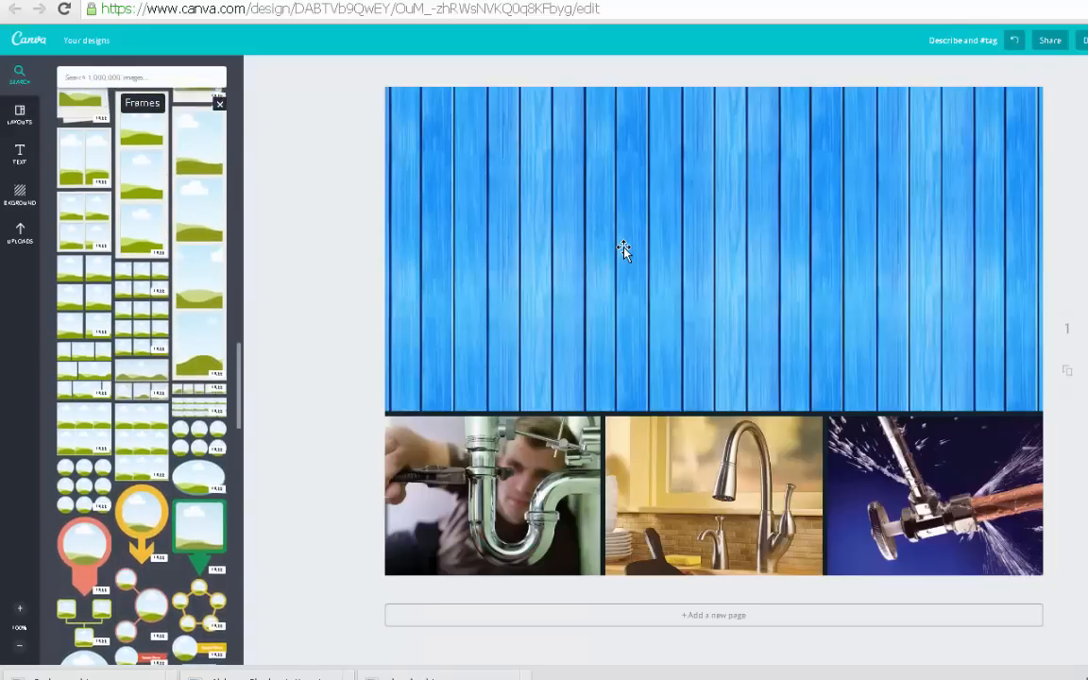
pyautogui.scroll(5, 142, 377)
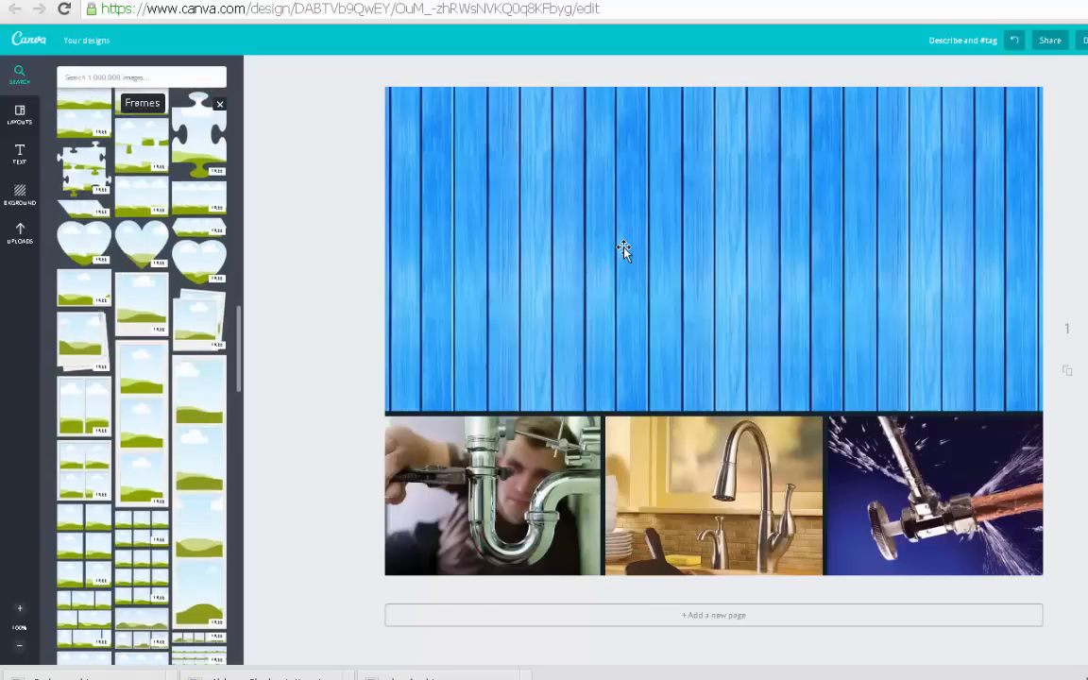
pyautogui.scroll(-3, 141, 378)
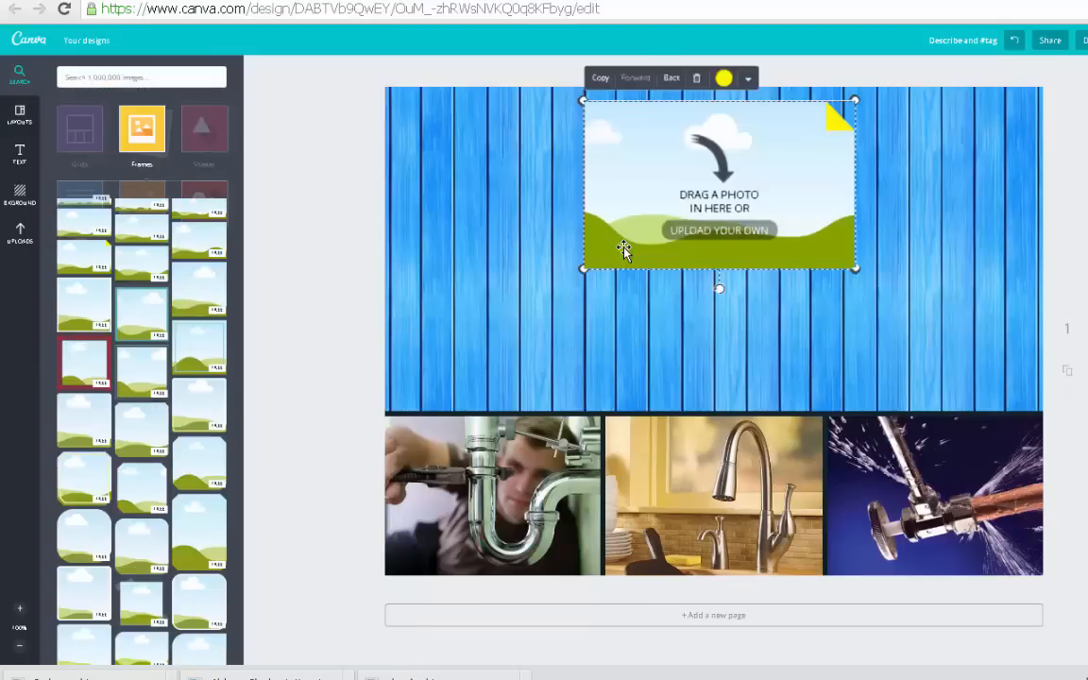
# Fill the folded-corner frame with the uploaded Latta Plumbing Service image and recolour its corner red.
pyautogui.click(20, 233)
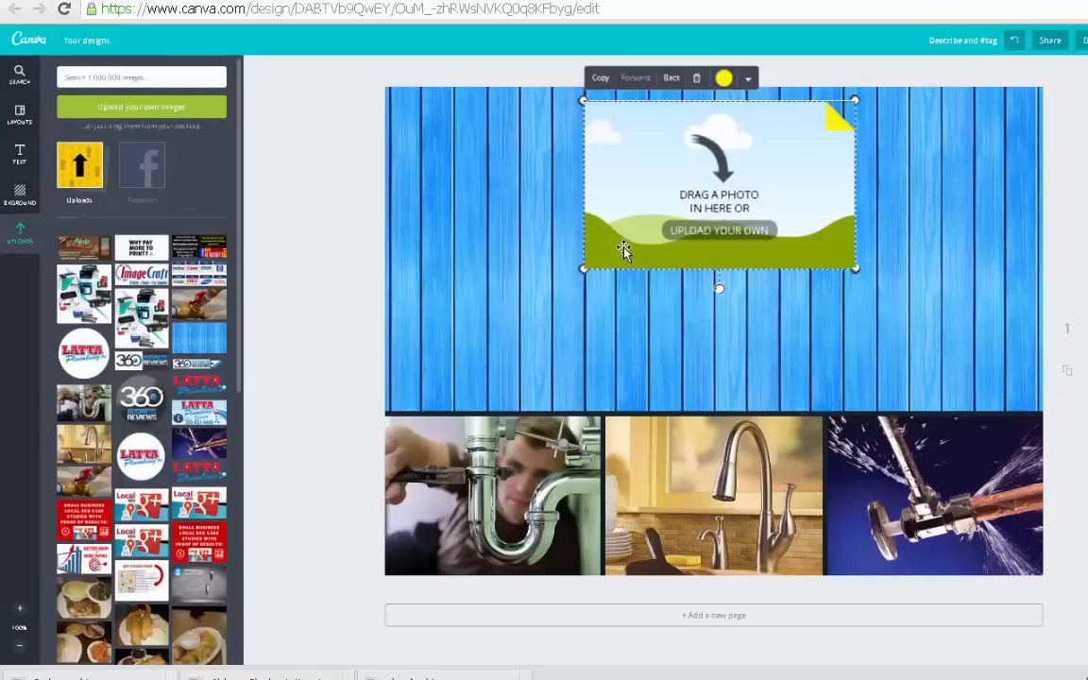
pyautogui.moveTo(198, 411); pyautogui.dragTo(699, 181)
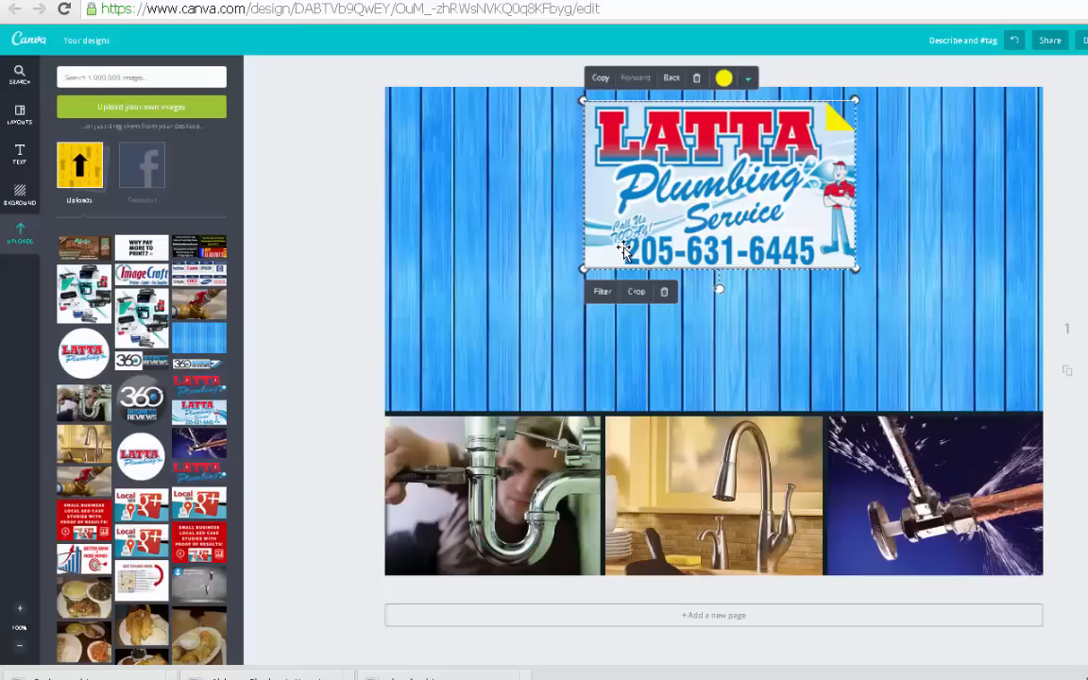
pyautogui.click(724, 79)
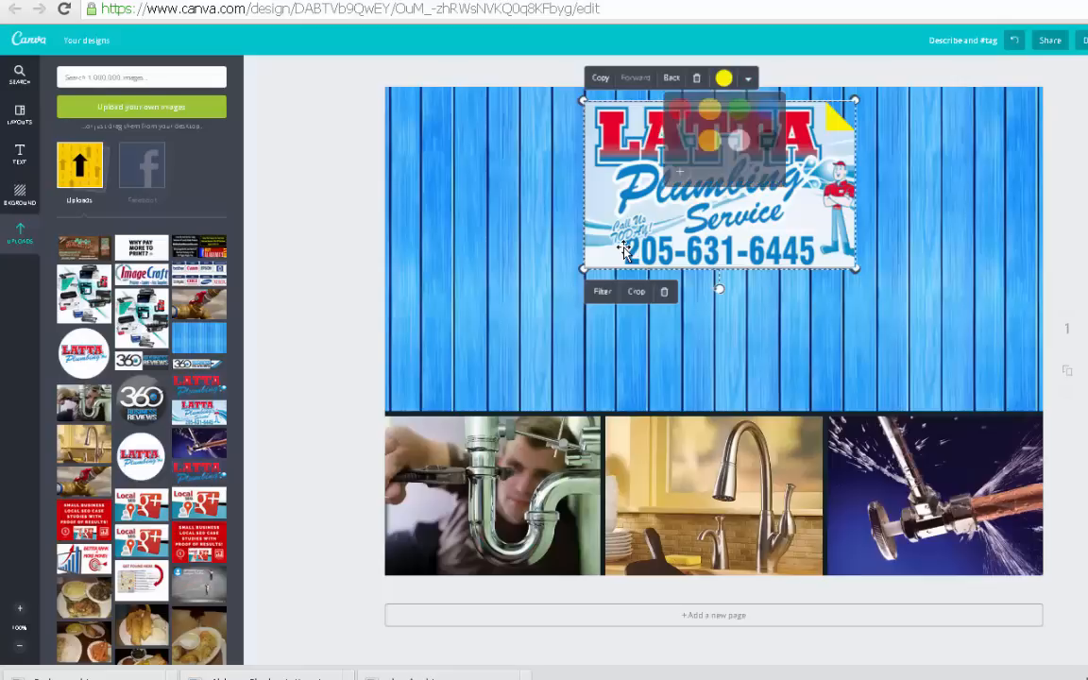
pyautogui.click(679, 110)
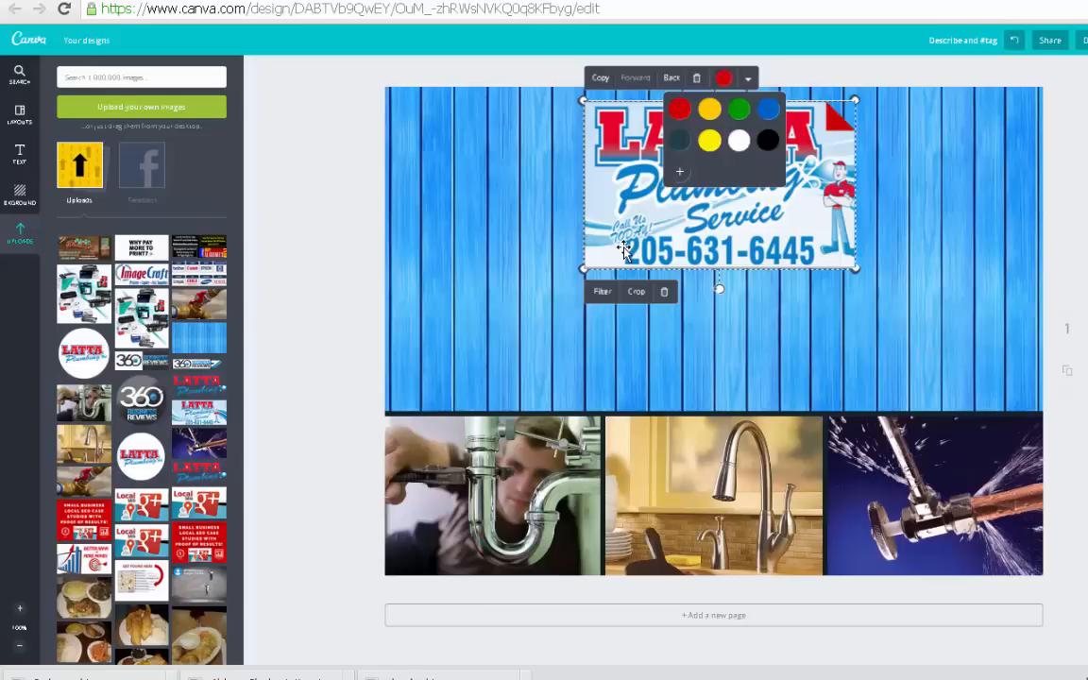
# Enlarge the Latta Plumbing image in the wood panel's upper left and try a size 32 "Residential & Commercial Plumbing" text line below it.
pyautogui.click(317, 250)
pyautogui.click(624, 250)
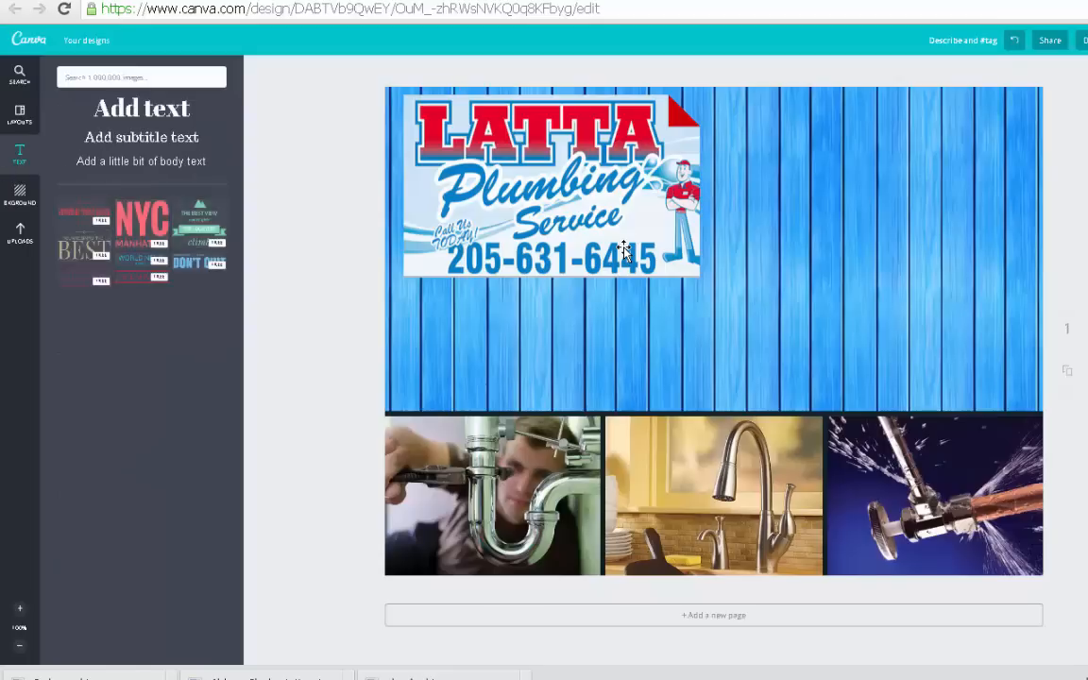
pyautogui.press('t')
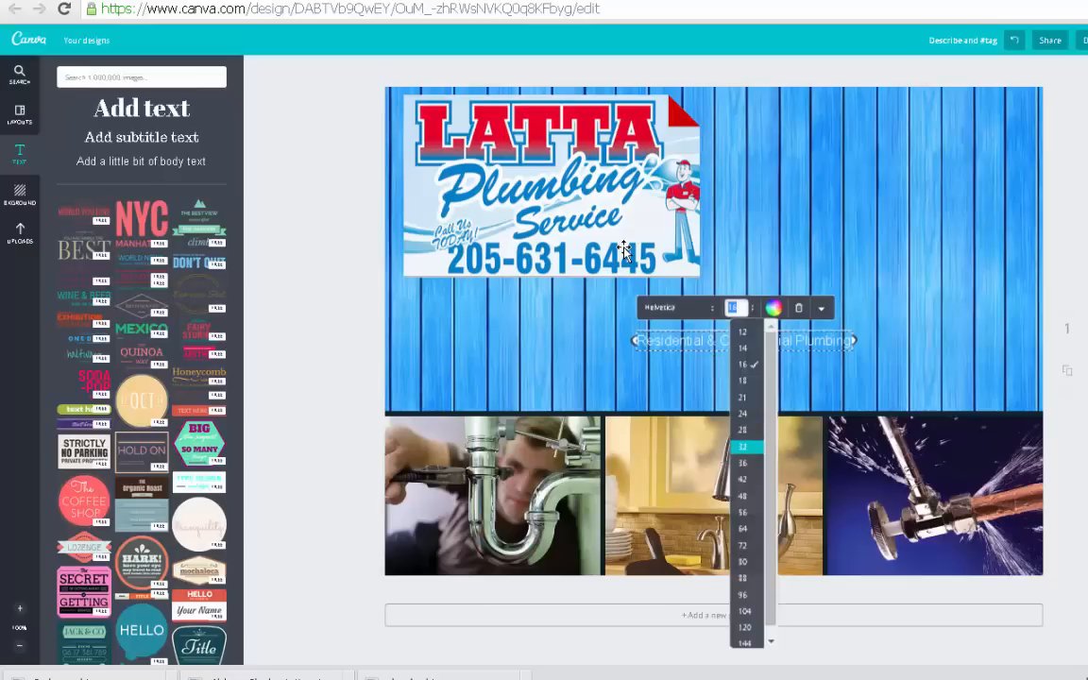
pyautogui.click(743, 447)
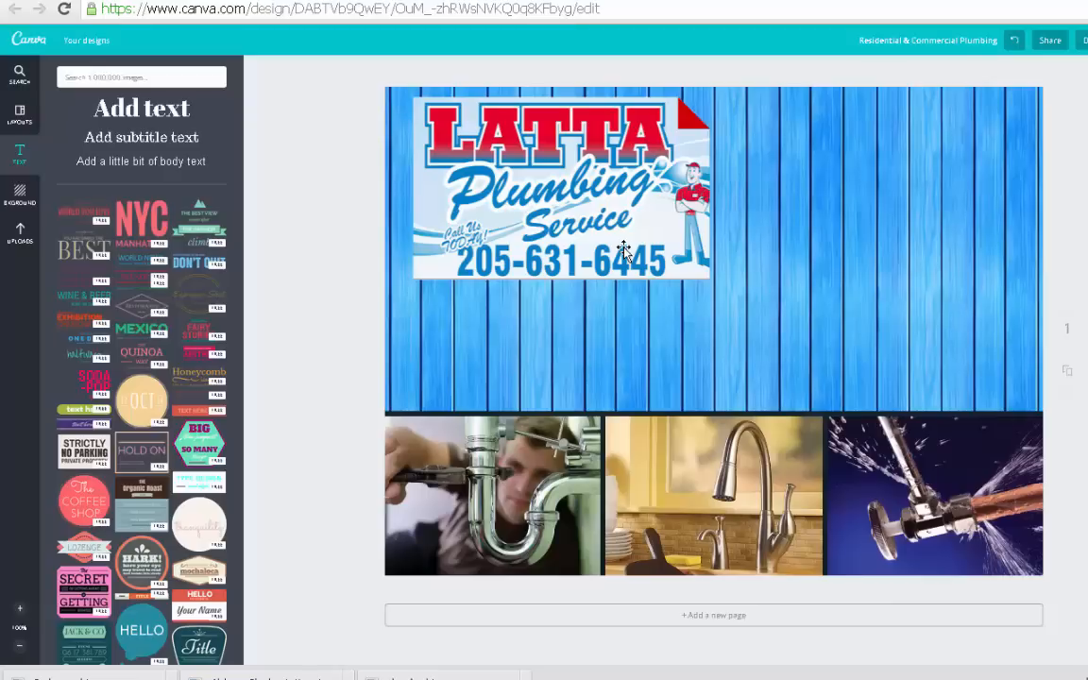
# Nudge the Latta Plumbing image slightly within the wood panel's upper left and download the design.
pyautogui.moveTo(623, 251); pyautogui.dragTo(617, 257)
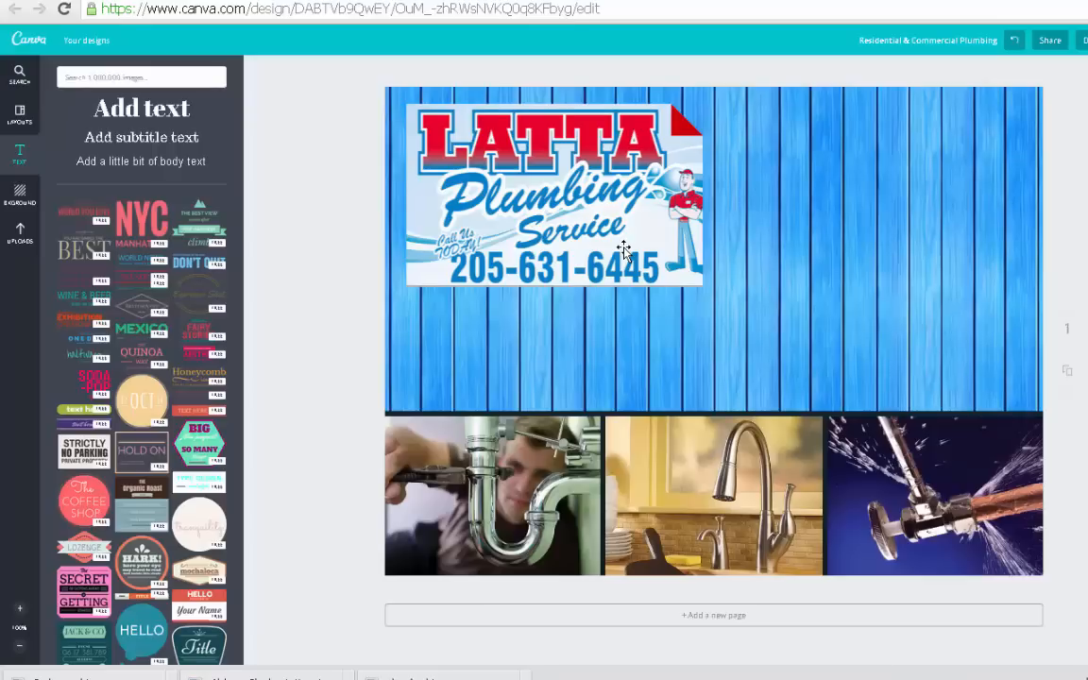
pyautogui.moveTo(623, 250); pyautogui.dragTo(625, 255)
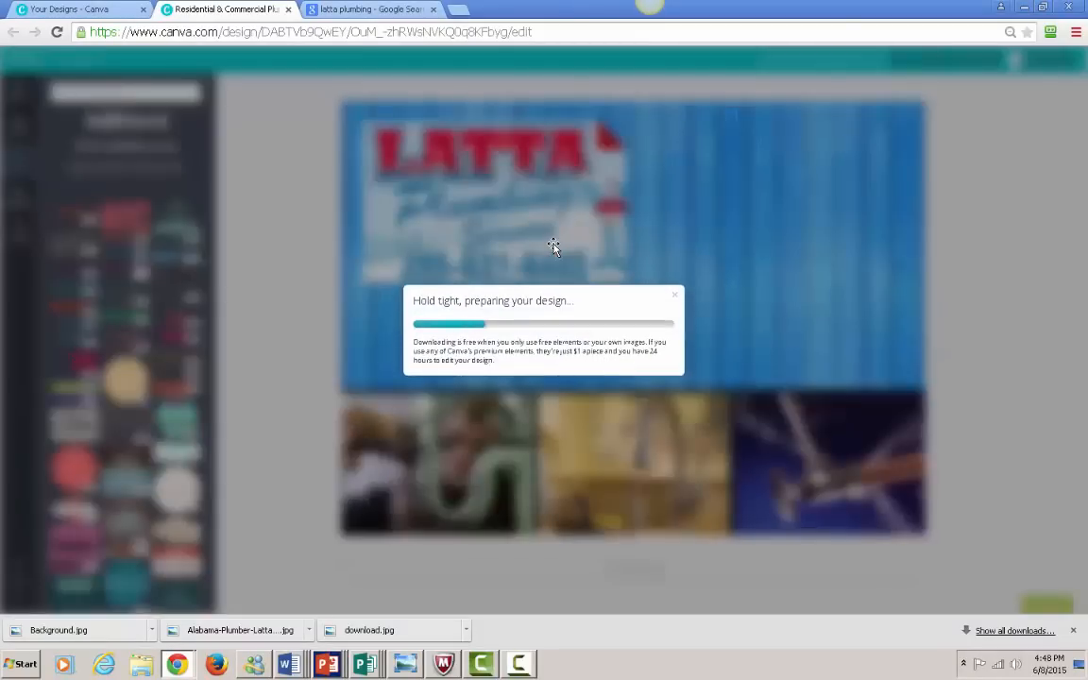
# Switch to PowerPoint and insert the downloaded Latta Plumbing design from the Downloads folder onto the blank slide.
pyautogui.click(327, 664)
pyautogui.click(120, 29)
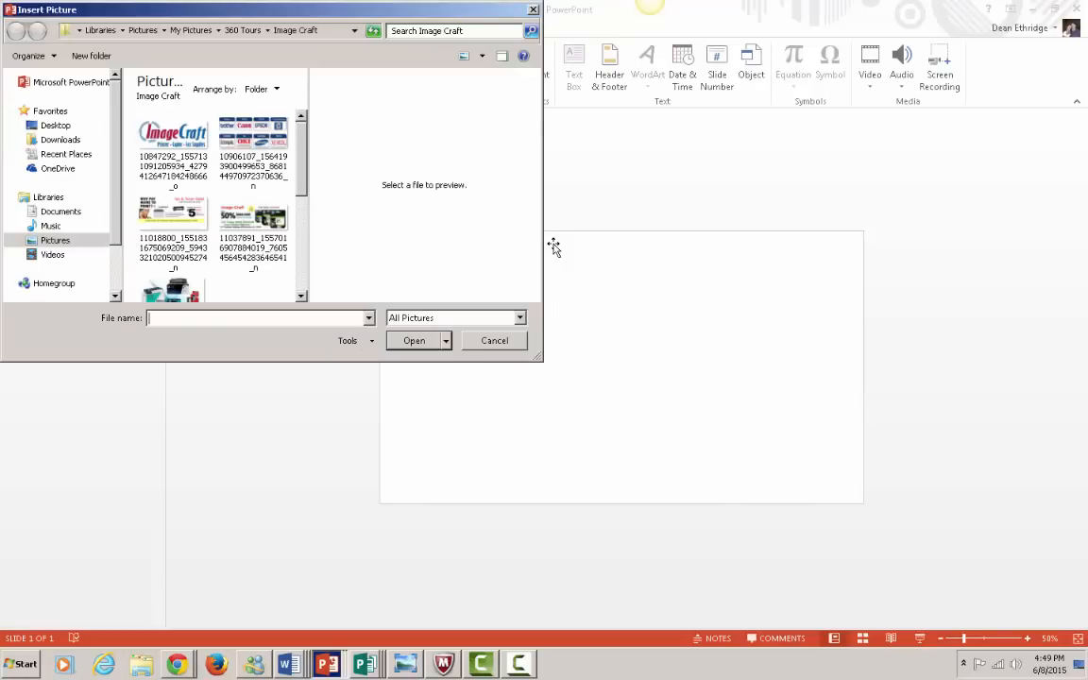
pyautogui.click(60, 139)
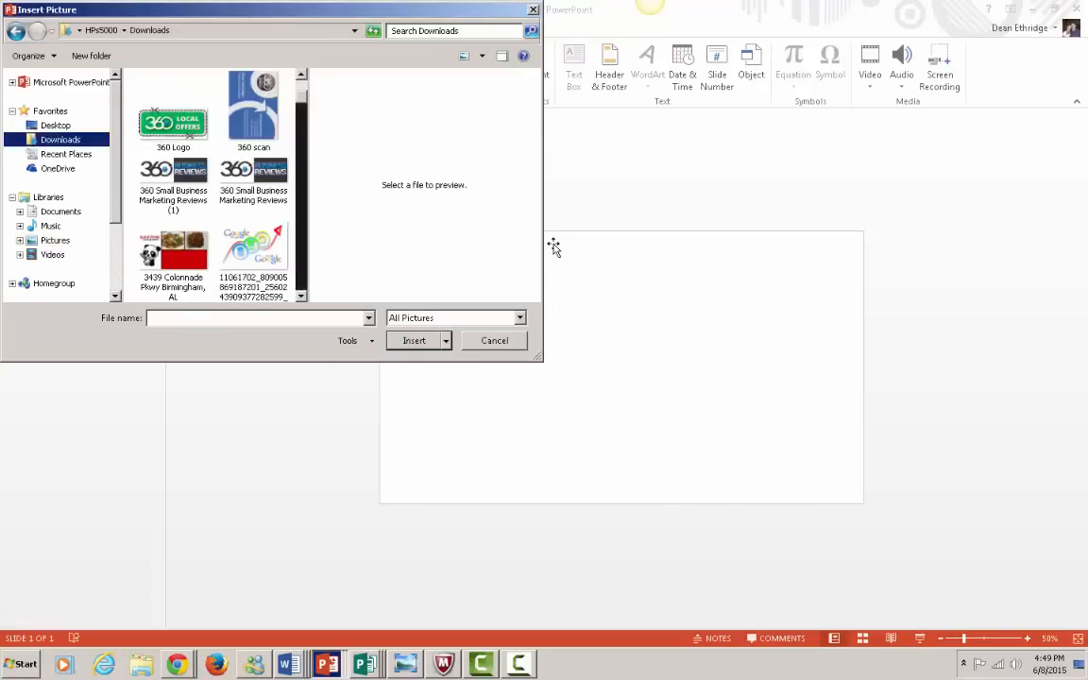
pyautogui.scroll(-5, 151, 105)
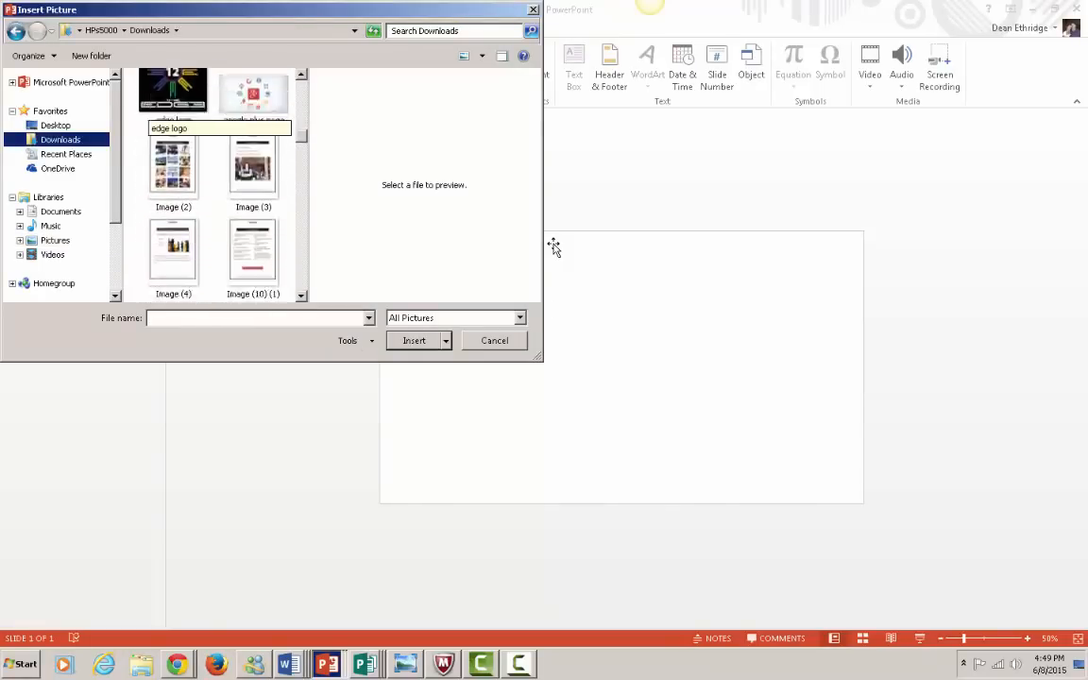
pyautogui.scroll(3, 151, 106)
pyautogui.scroll(-15, 151, 106)
pyautogui.scroll(3, 151, 106)
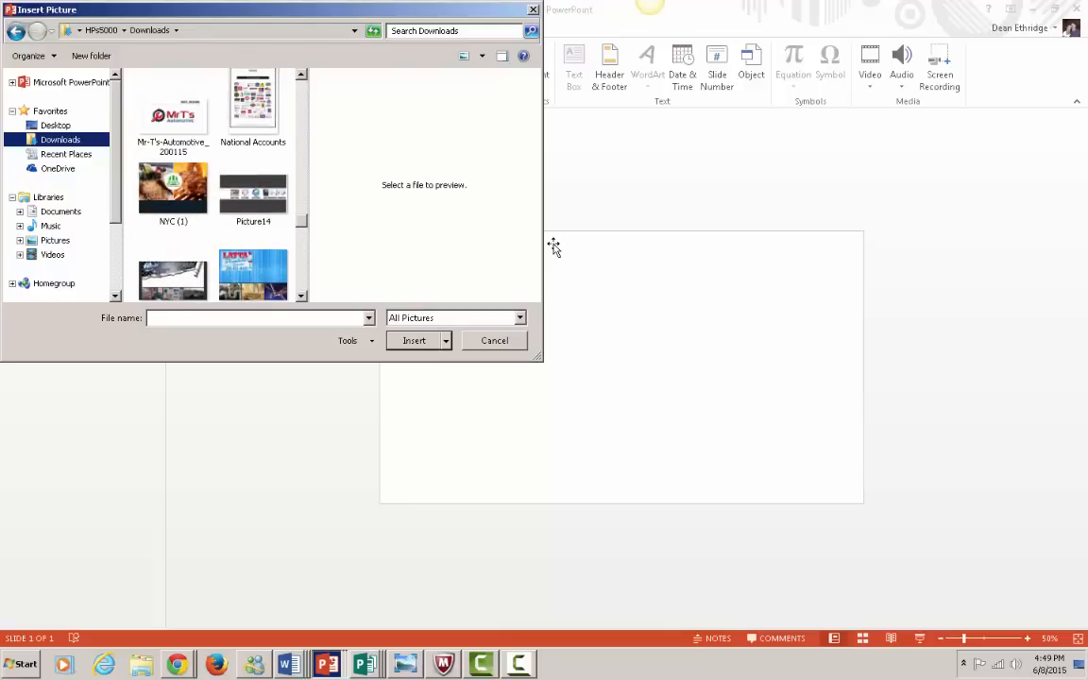
pyautogui.doubleClick(253, 272)
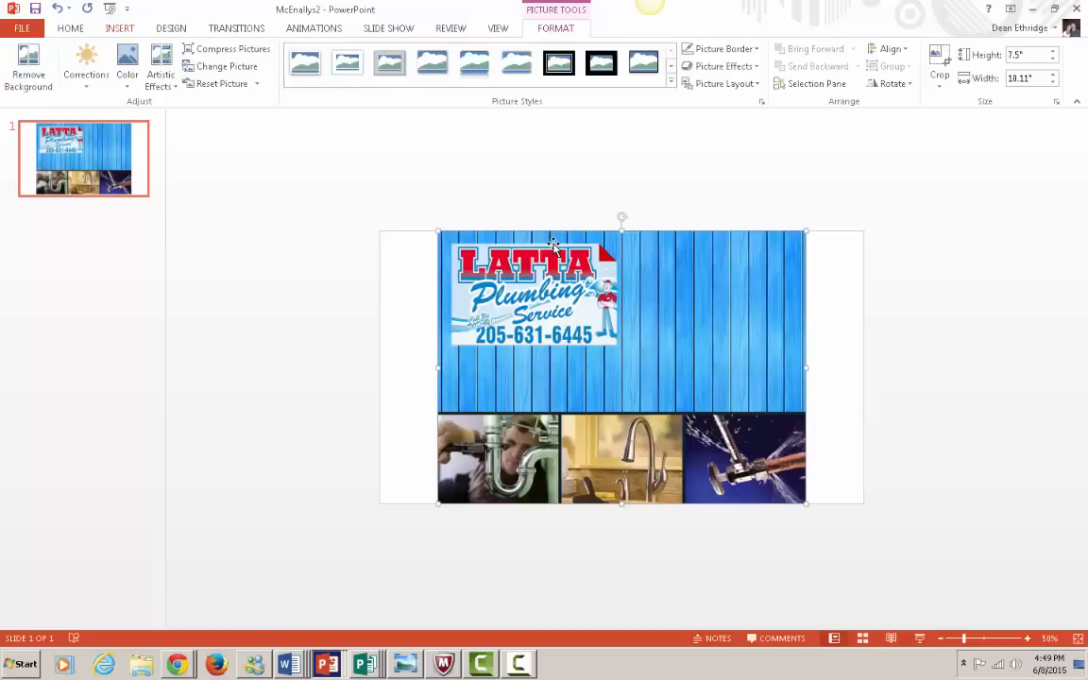
# Add a text box below the sign: "Residential & Commercial Plumbing / Gas & Water Leak Detection / Repair Leaks – Clean Drain Lines / Install Water Heaters – Garbage Disposals".
pyautogui.click(119, 28)
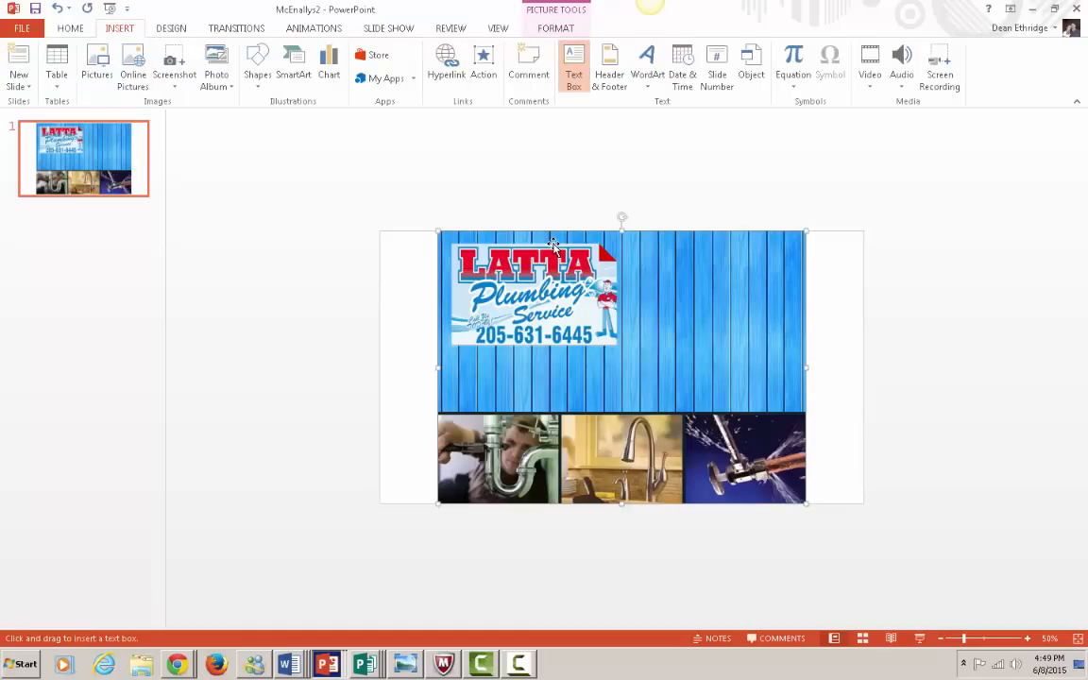
pyautogui.moveTo(453, 350); pyautogui.dragTo(616, 410)
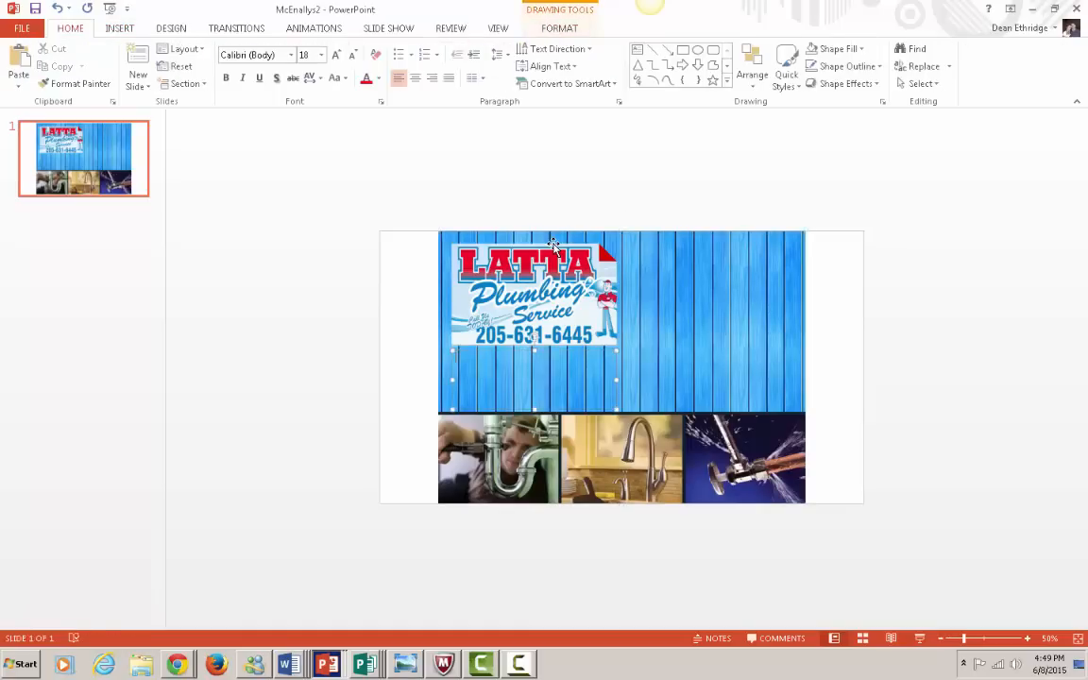
pyautogui.write('Residne')
pyautogui.write('t')
pyautogui.press('BackSpace')
pyautogui.press('BackSpace')
pyautogui.press('BackSpace')
pyautogui.write('ential & Commercial Plumbing')
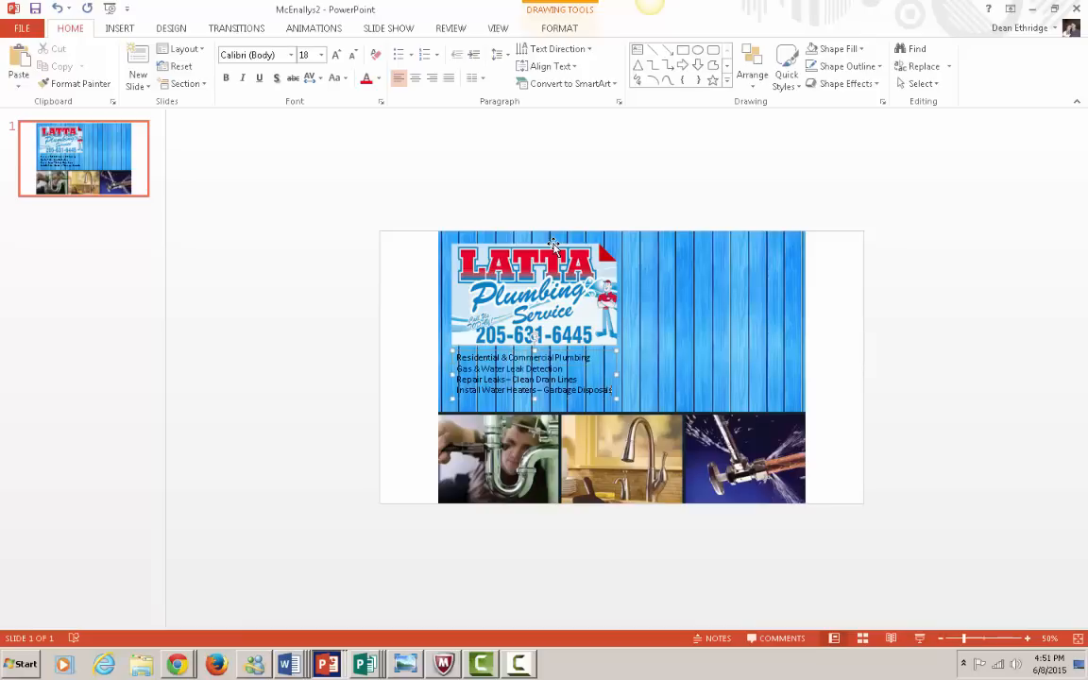
# Centre the four service lines and widen their text box evenly beneath the Latta sign.
pyautogui.moveTo(613, 390)
pyautogui.mouseDown()
pyautogui.moveTo(459, 379)
pyautogui.moveTo(458, 358)
pyautogui.mouseUp()
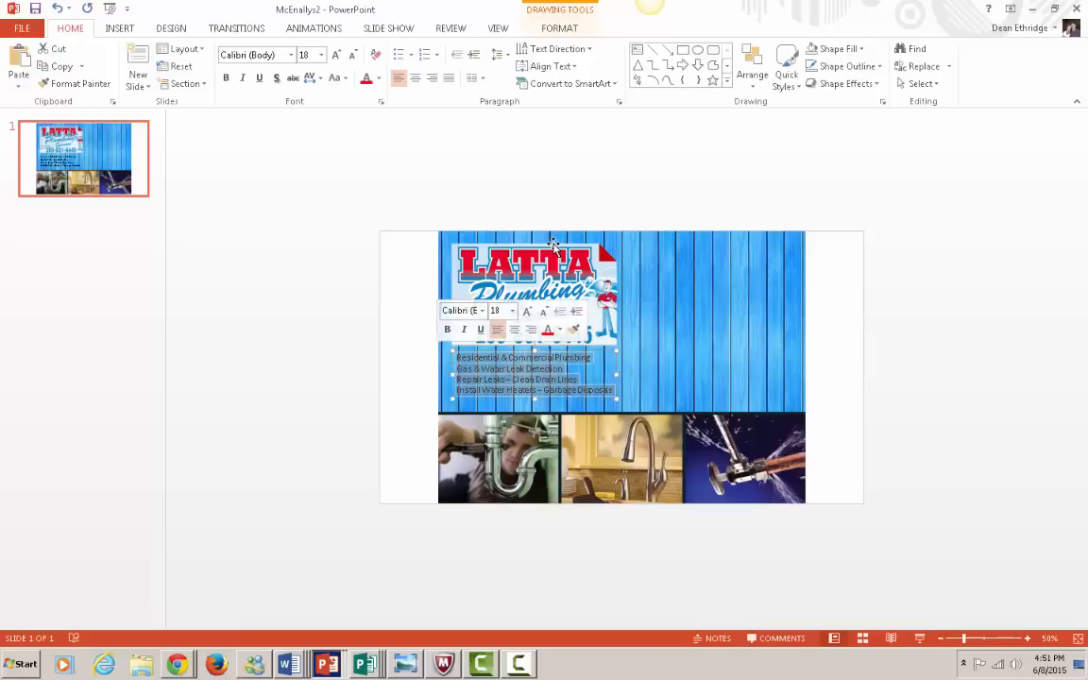
pyautogui.hotkey('ctrl', 'e')
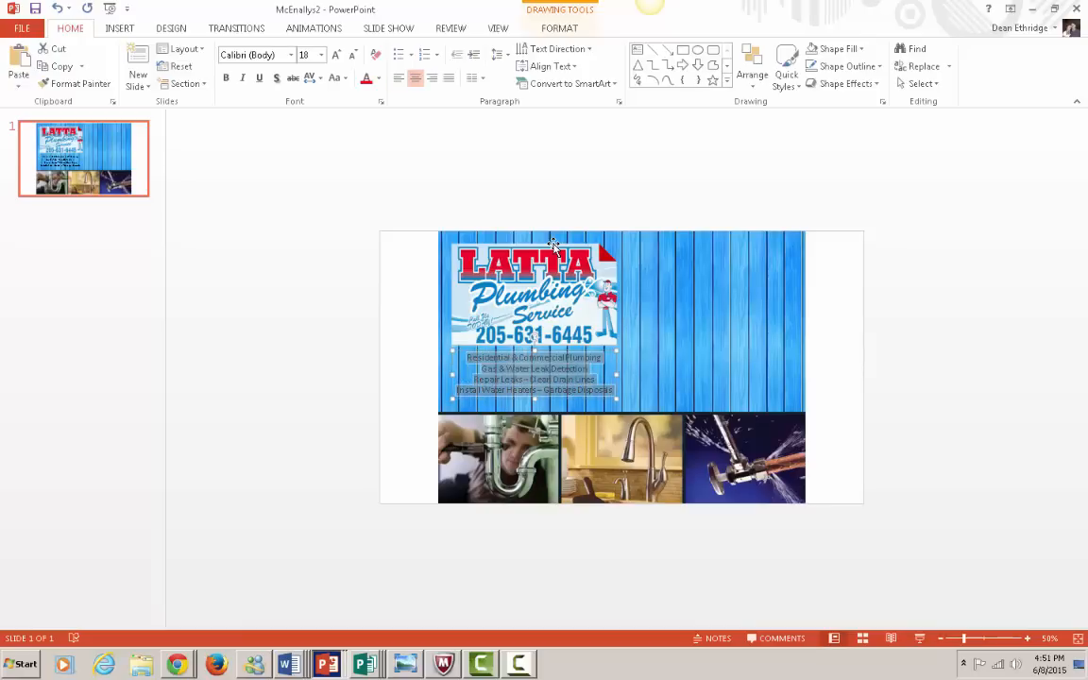
pyautogui.moveTo(567, 351); pyautogui.dragTo(563, 351)
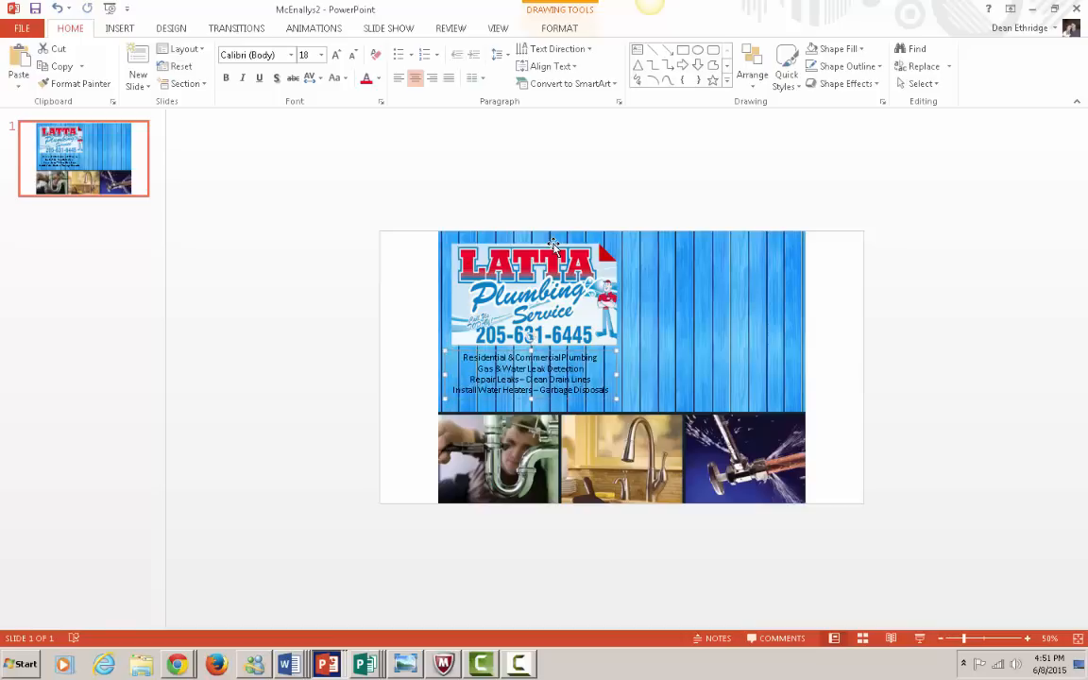
pyautogui.moveTo(617, 375); pyautogui.dragTo(624, 375)
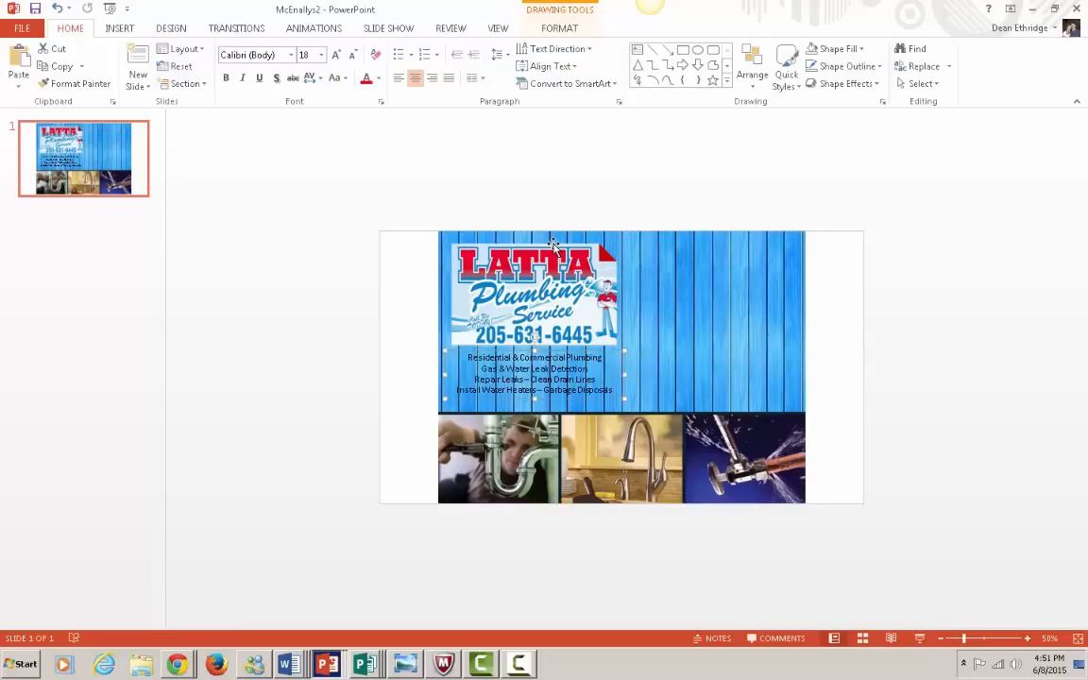
# Set the font of all four service lines to Open Sans Condensed.
pyautogui.hotkey('ctrl', 'a')
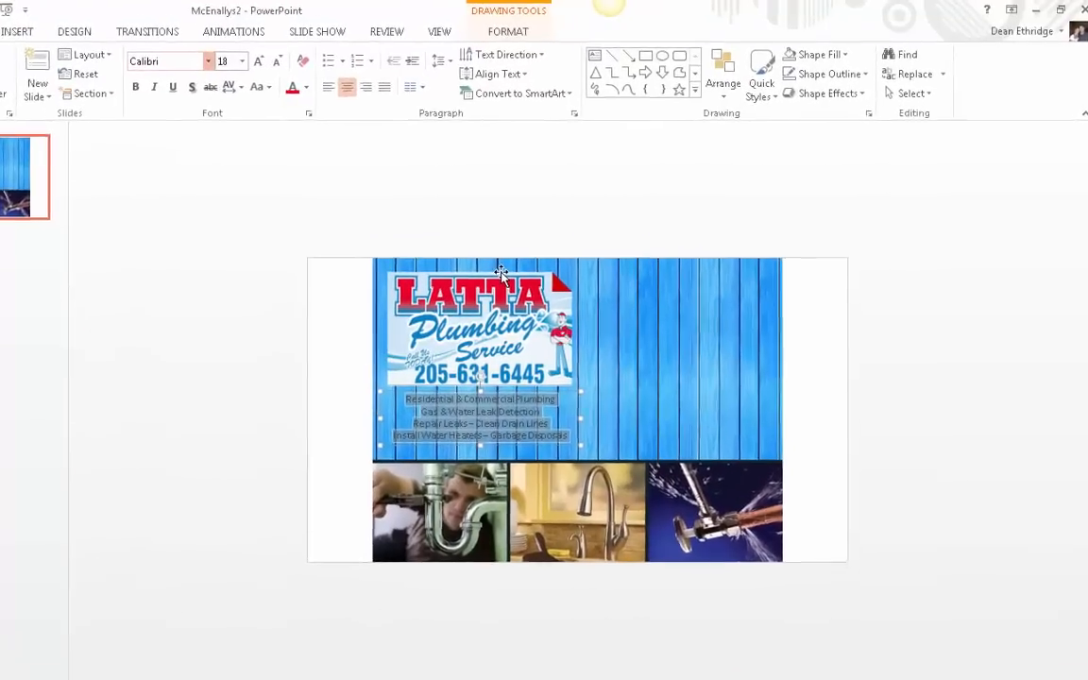
pyautogui.click(208, 61)
pyautogui.moveTo(359, 103)
pyautogui.mouseDown()
pyautogui.moveTo(359, 134)
pyautogui.moveTo(319, 126)
pyautogui.moveTo(318, 380)
pyautogui.mouseUp()
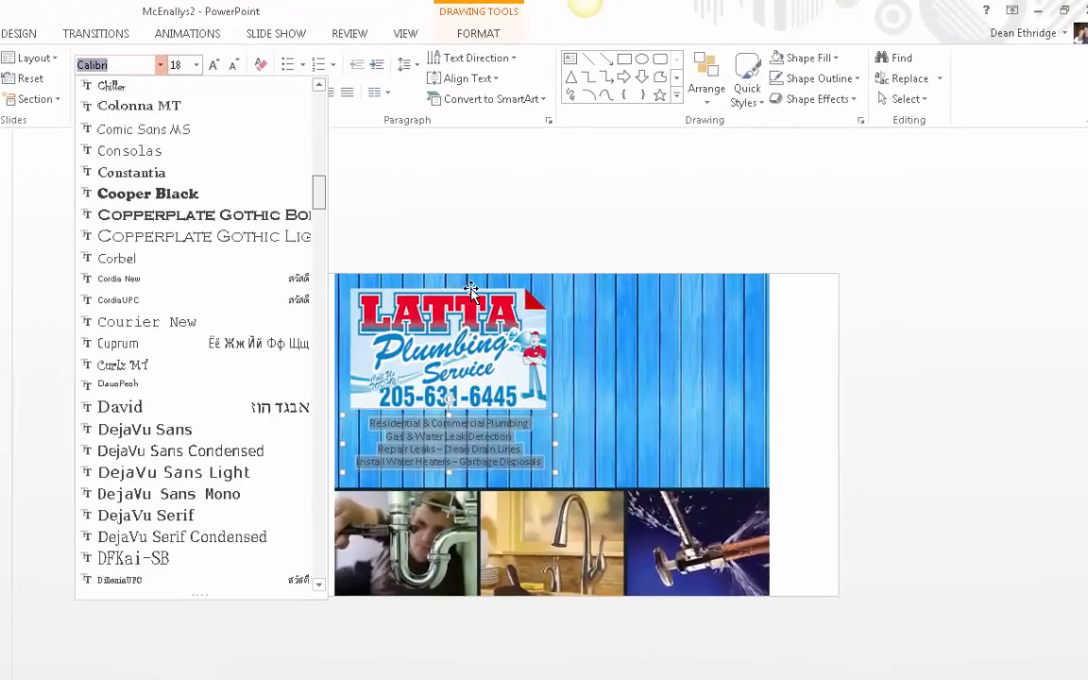
pyautogui.click(180, 392)
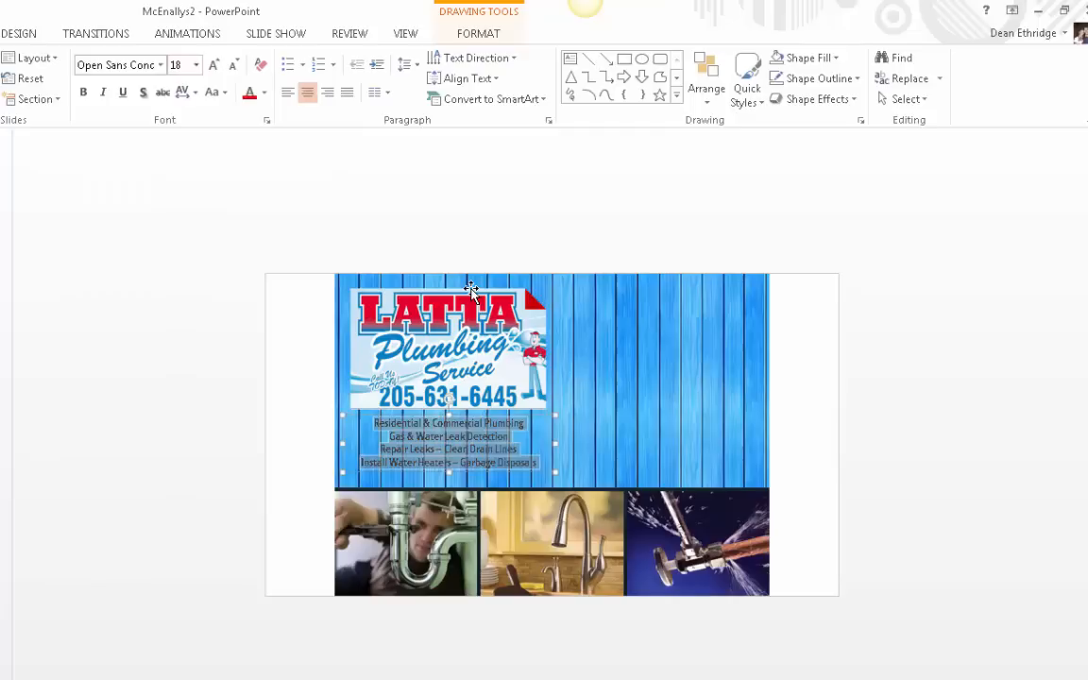
# Colour the service text white and set its font size to 22.
pyautogui.click(196, 64)
pyautogui.click(177, 255)
pyautogui.click(264, 92)
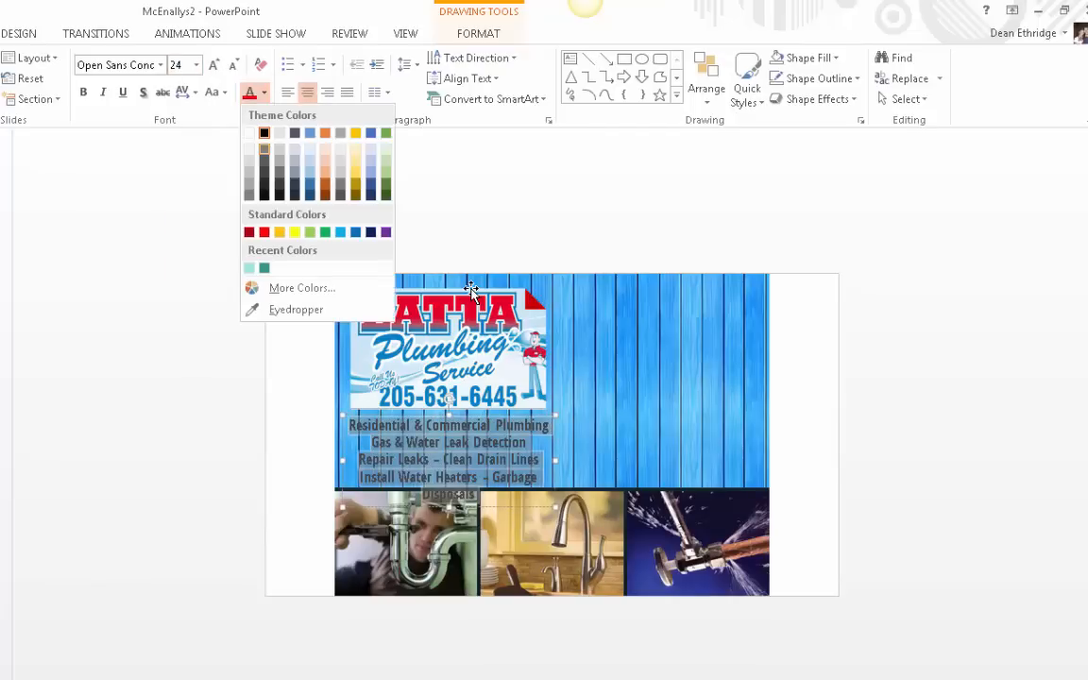
pyautogui.click(238, 134)
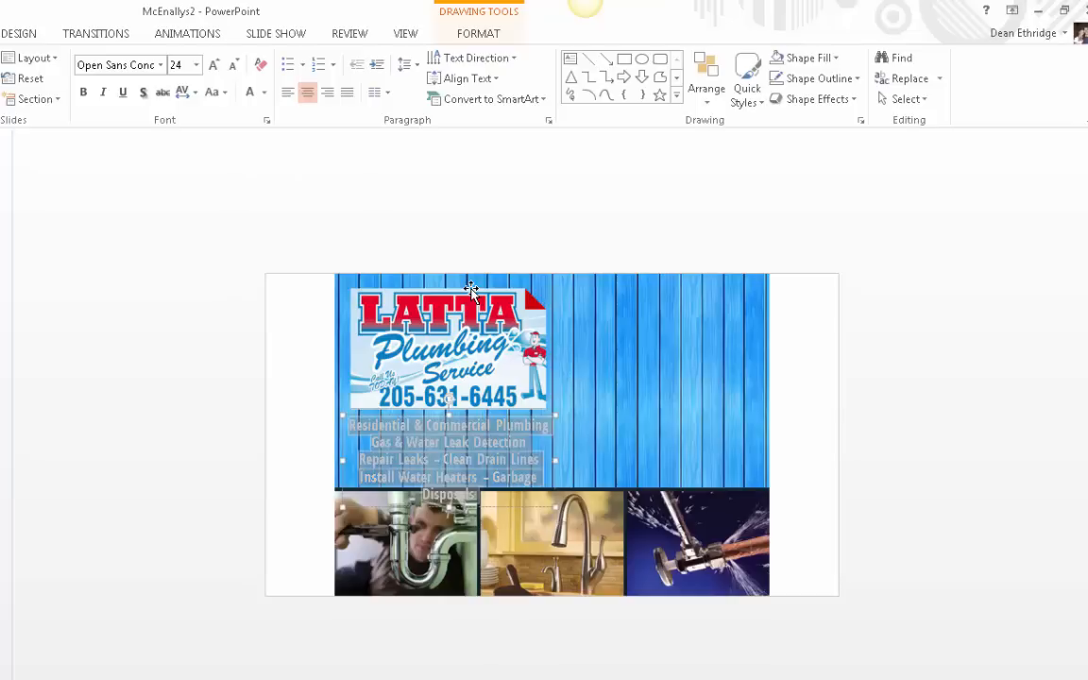
pyautogui.write('22')
pyautogui.press('Return')
# Widen the service text box to 5.31" so that each service line fits on one row.
pyautogui.click(477, 34)
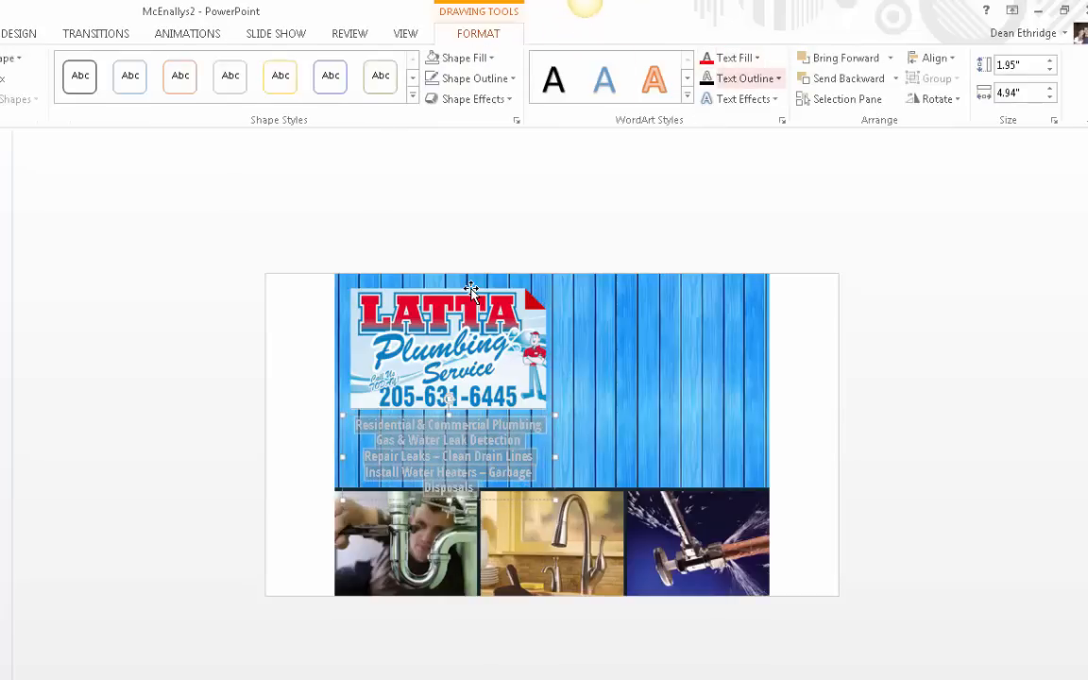
pyautogui.click(742, 99)
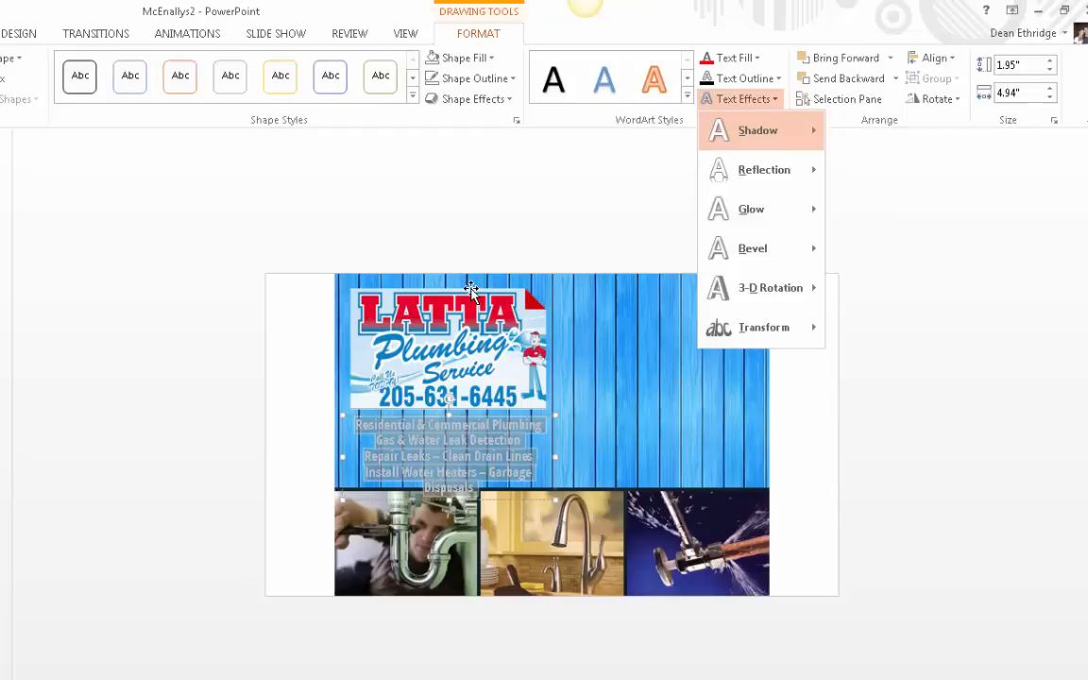
pyautogui.click(470, 291)
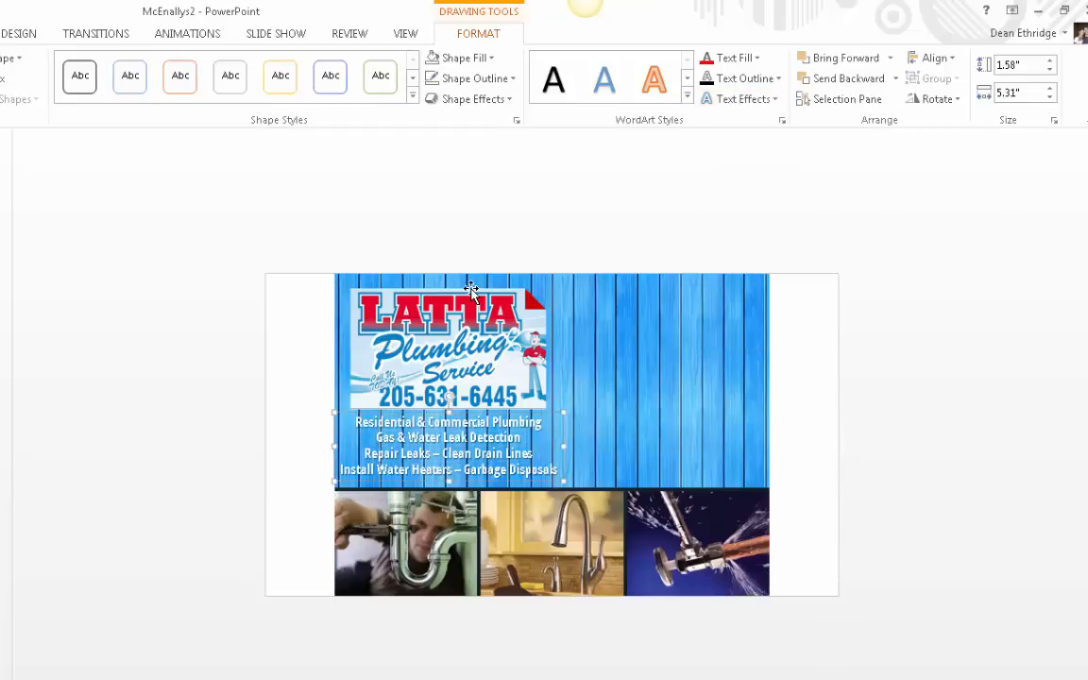
# Apply a black glow effect to all of the service text.
pyautogui.hotkey('ctrl', 'a')
pyautogui.click(742, 99)
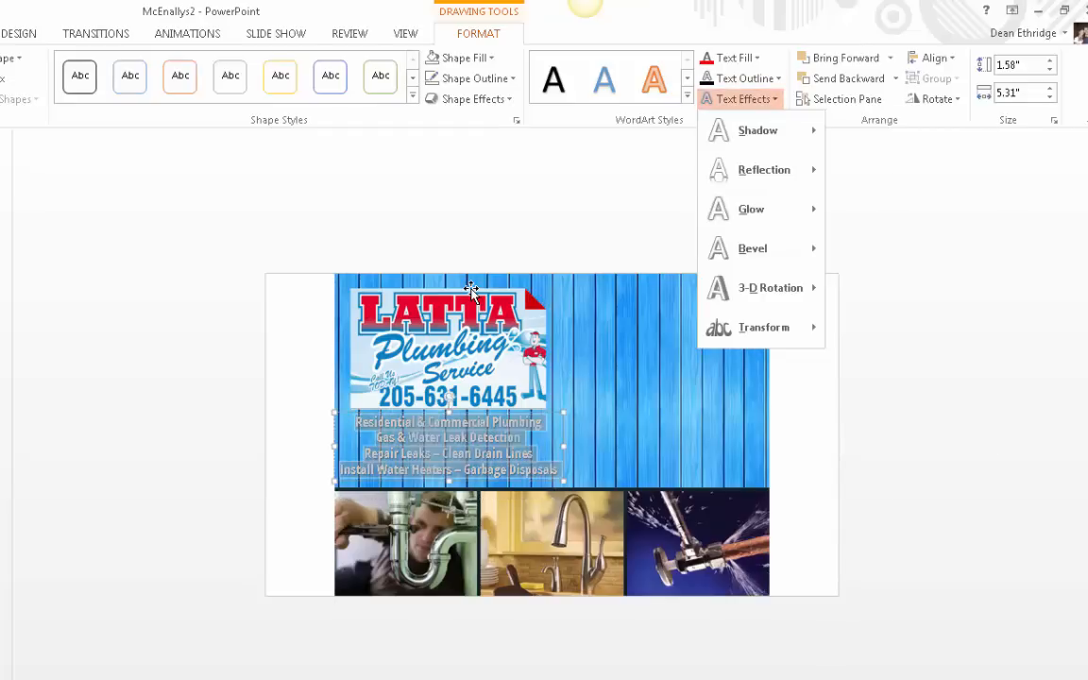
pyautogui.moveTo(751, 208)
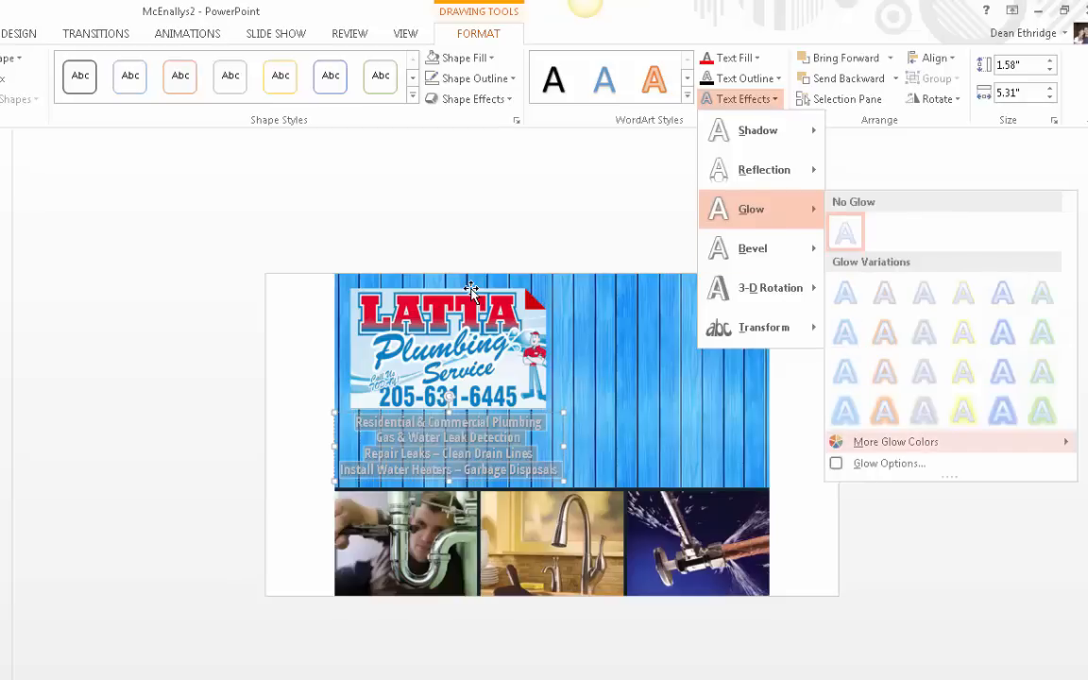
pyautogui.moveTo(896, 441)
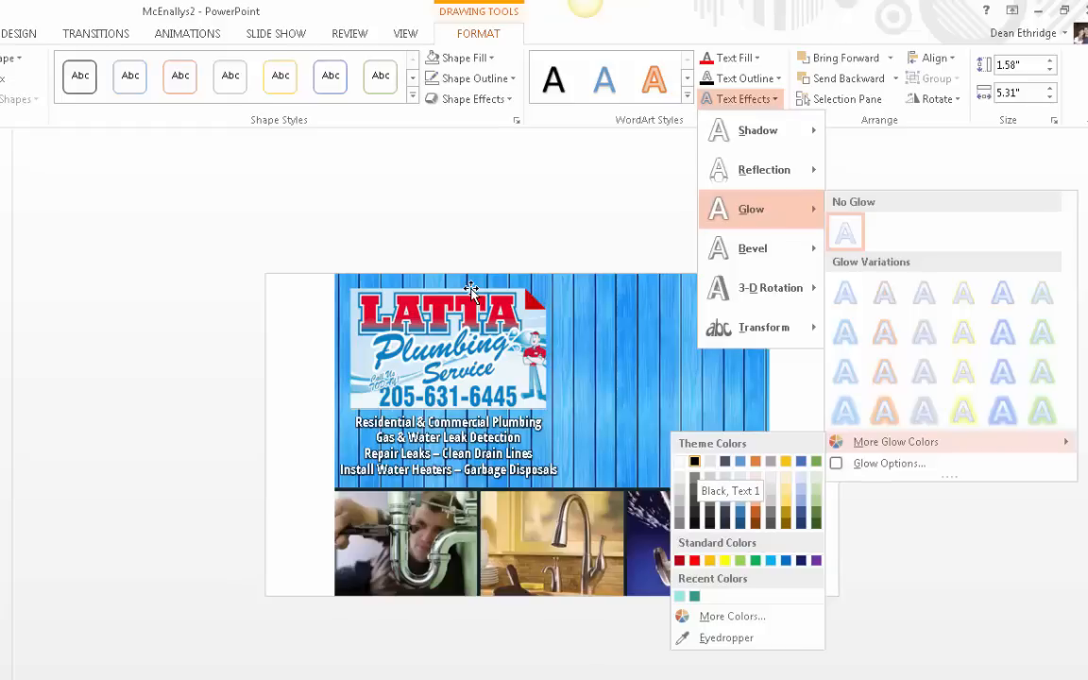
pyautogui.click(695, 461)
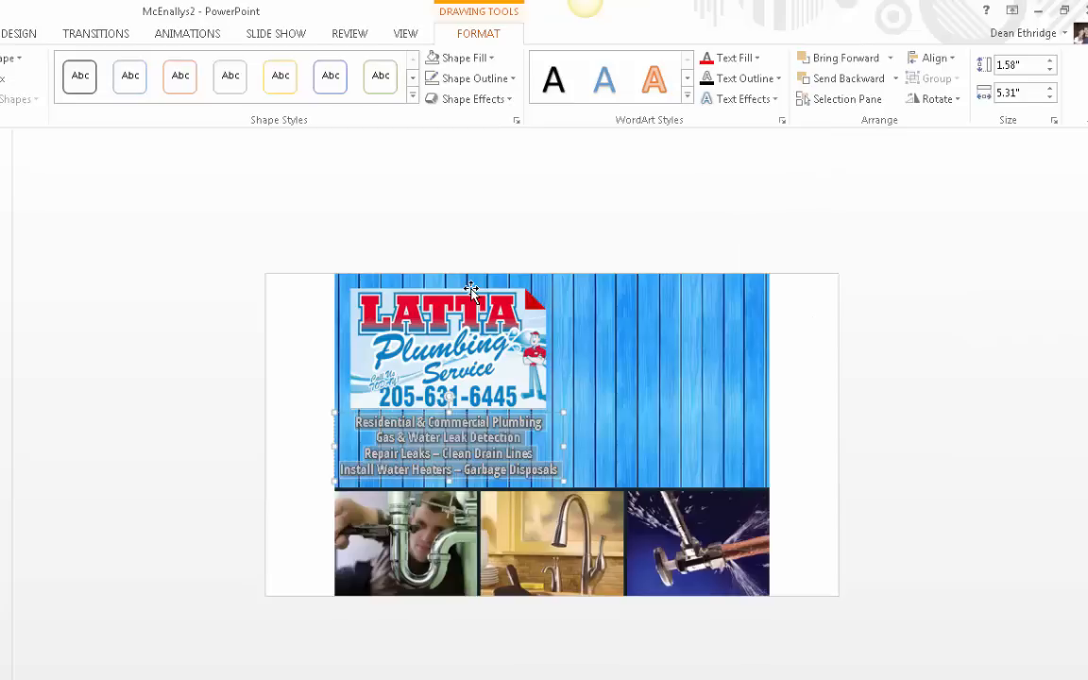
# Examine the glowing service text at 100% zoom and close the Format Shape pane.
pyautogui.hotkey('alt', 'w')
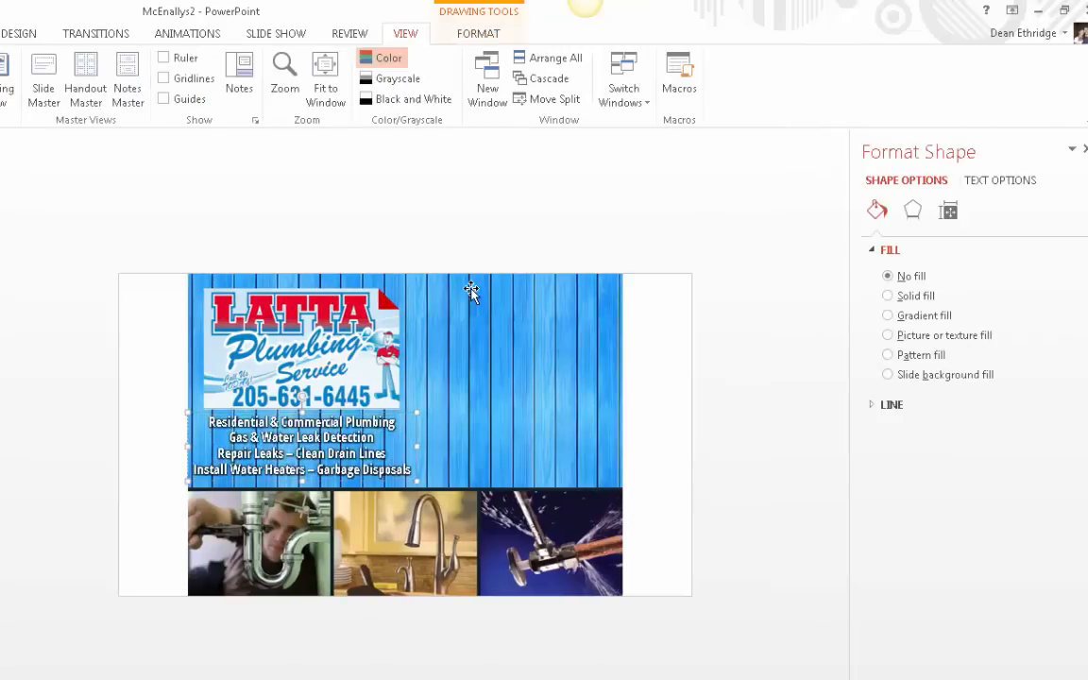
pyautogui.press('q')
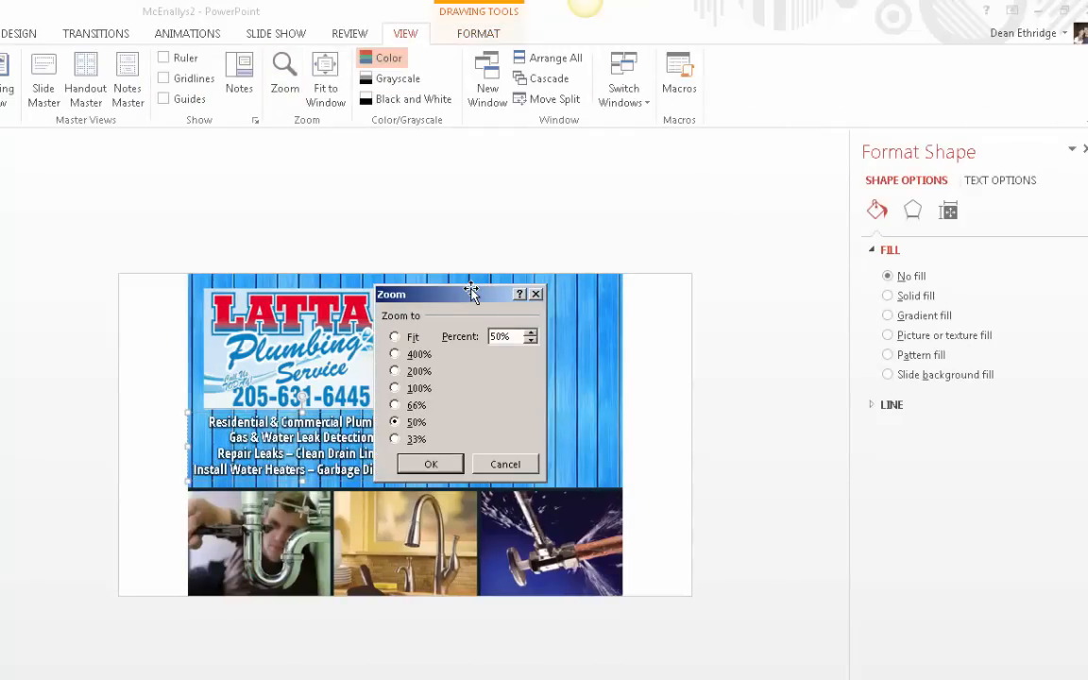
pyautogui.press('Up')
pyautogui.press('Up')
pyautogui.press('Return')
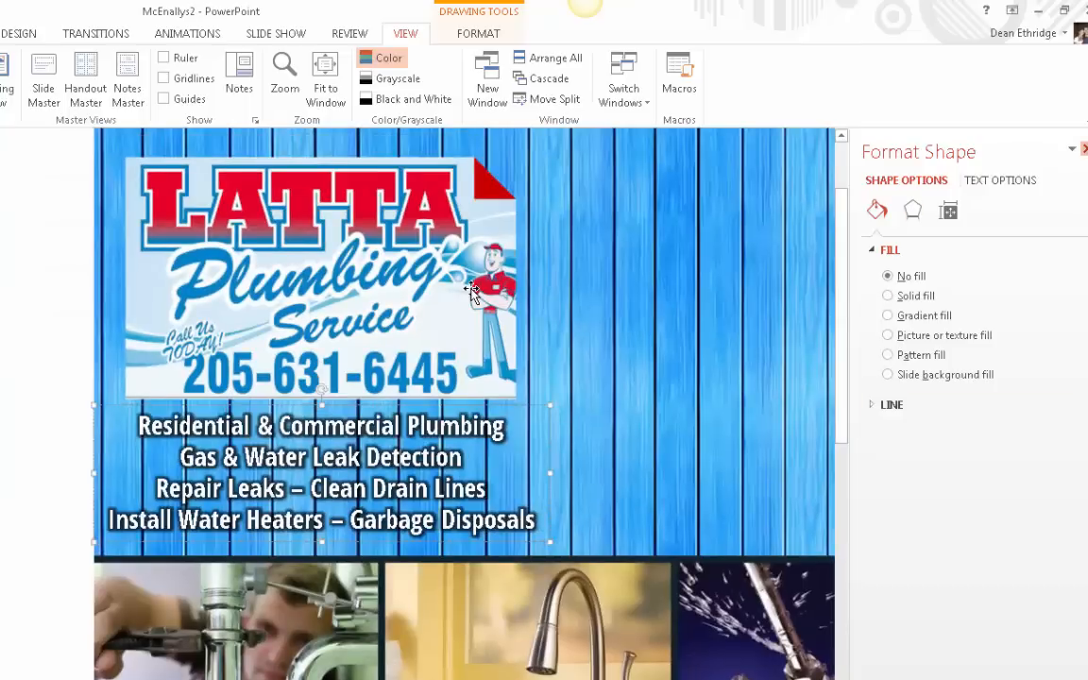
pyautogui.hotkey('ctrl', 'space')
pyautogui.press('c')
pyautogui.press('Escape')
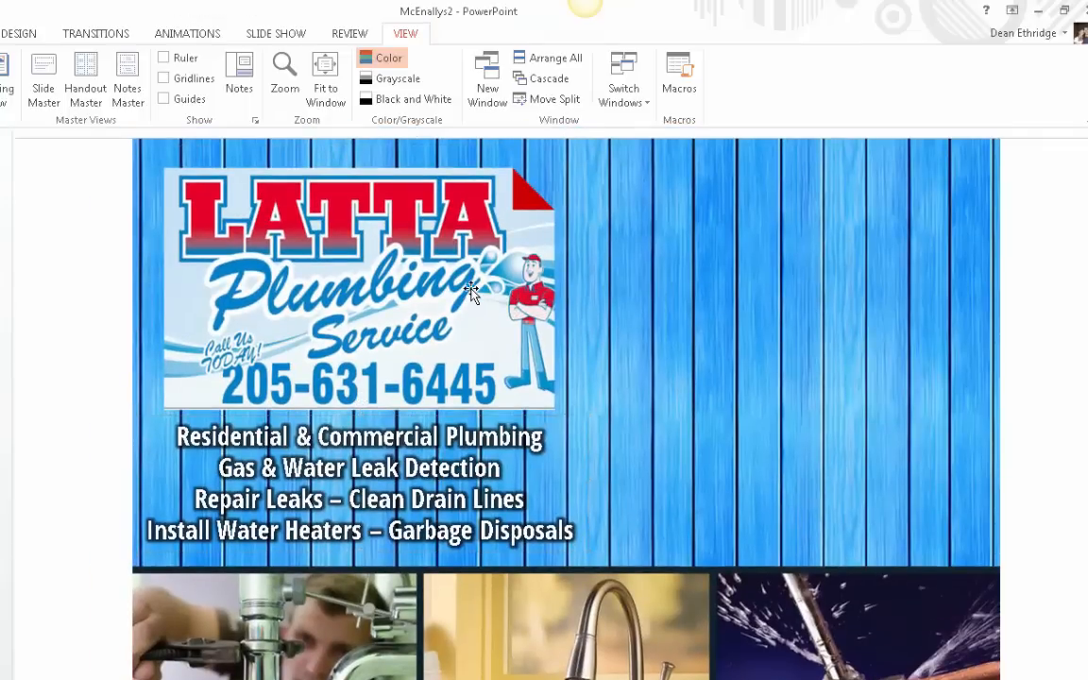
# Draw a rectangle about 4.32" wide and 2.62" high on the empty wood background beside the Latta logo.
pyautogui.hotkey('alt', 'w')
pyautogui.press('q')
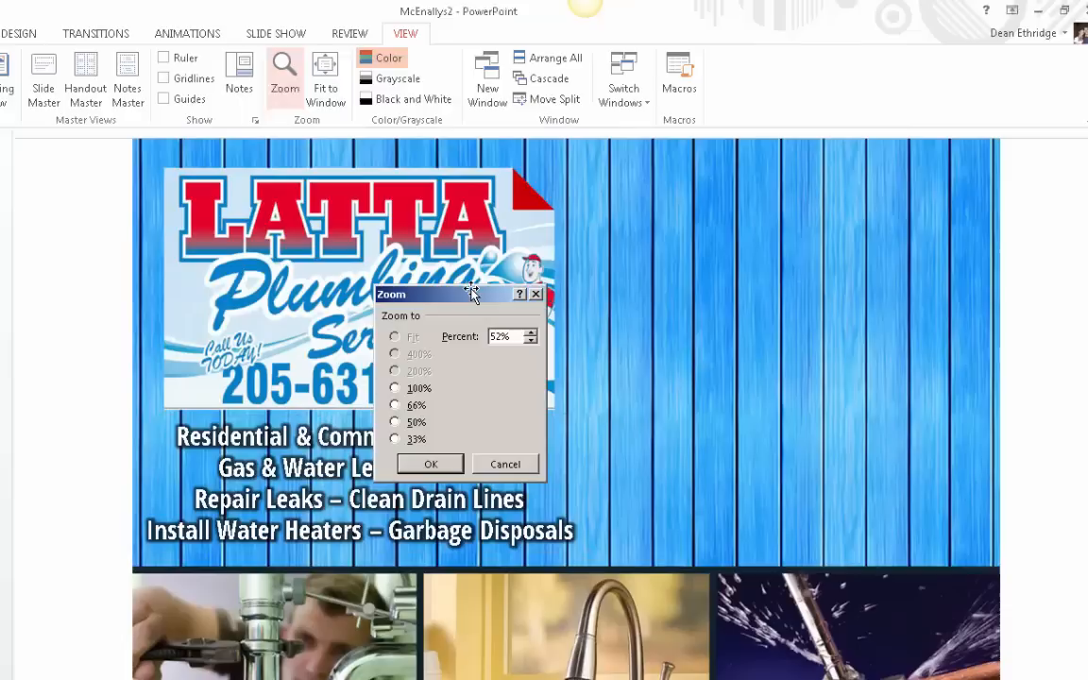
pyautogui.hotkey('alt', '6')
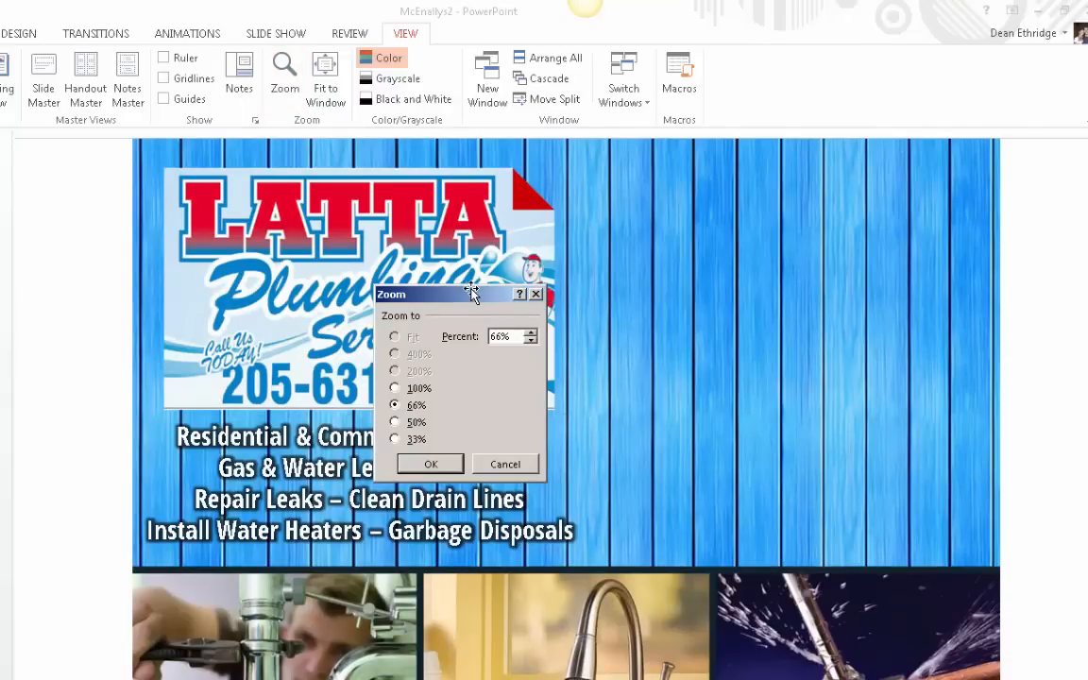
pyautogui.press('Return')
pyautogui.scroll(-2, 471, 293)
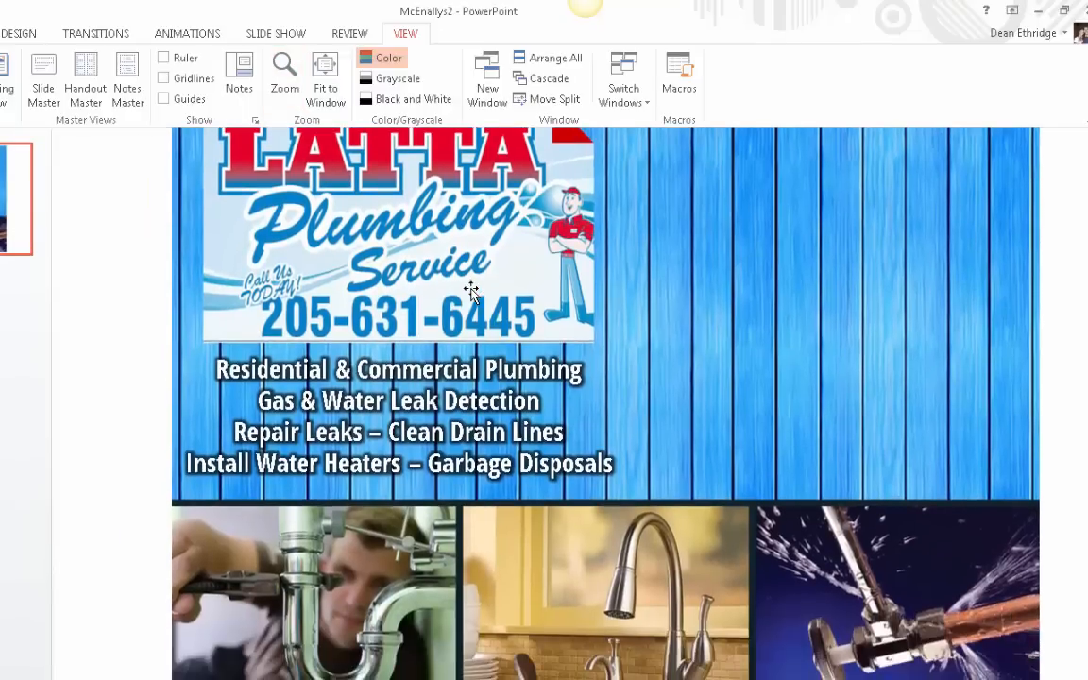
pyautogui.scroll(2, 471, 294)
pyautogui.scroll(-3, 471, 293)
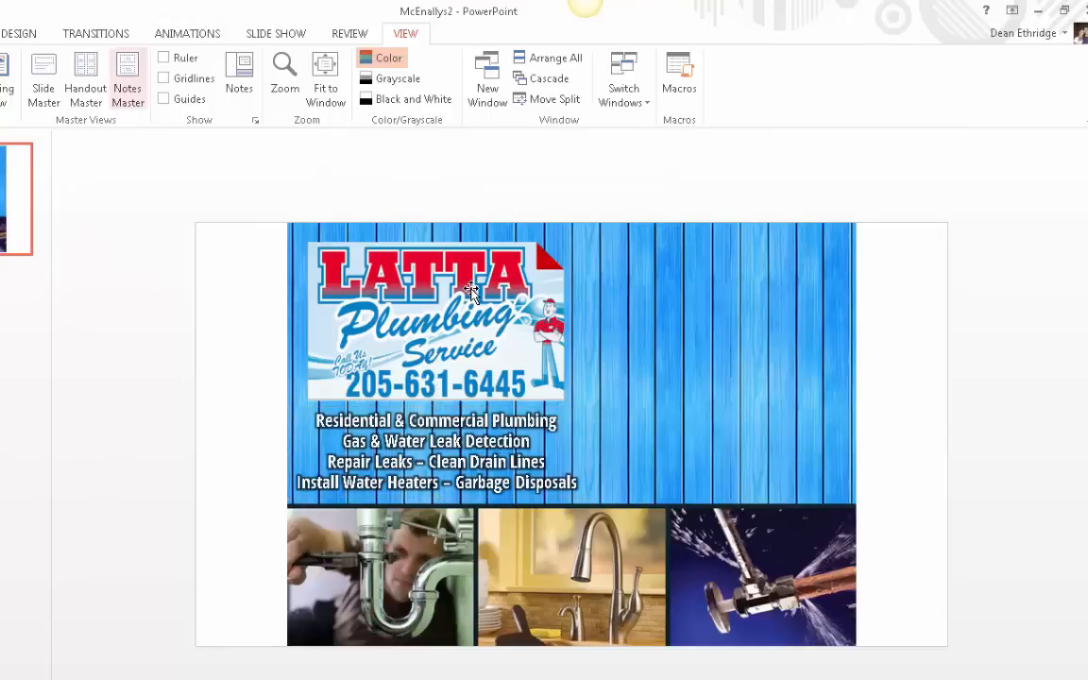
pyautogui.hotkey('alt', 'n')
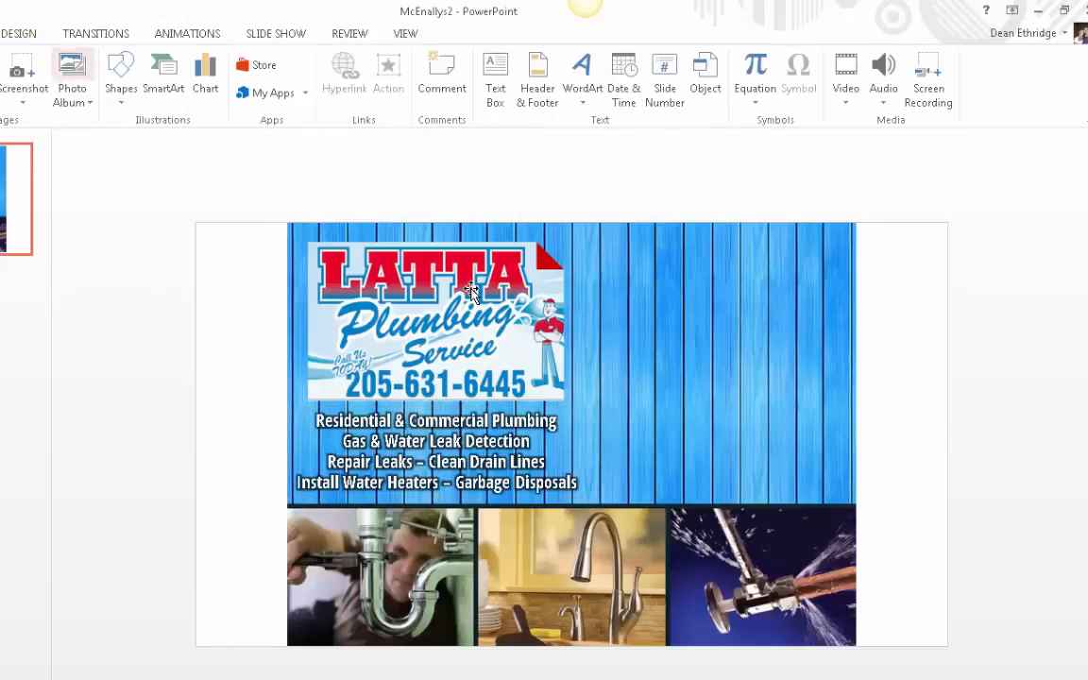
pyautogui.press('s')
pyautogui.press('h')
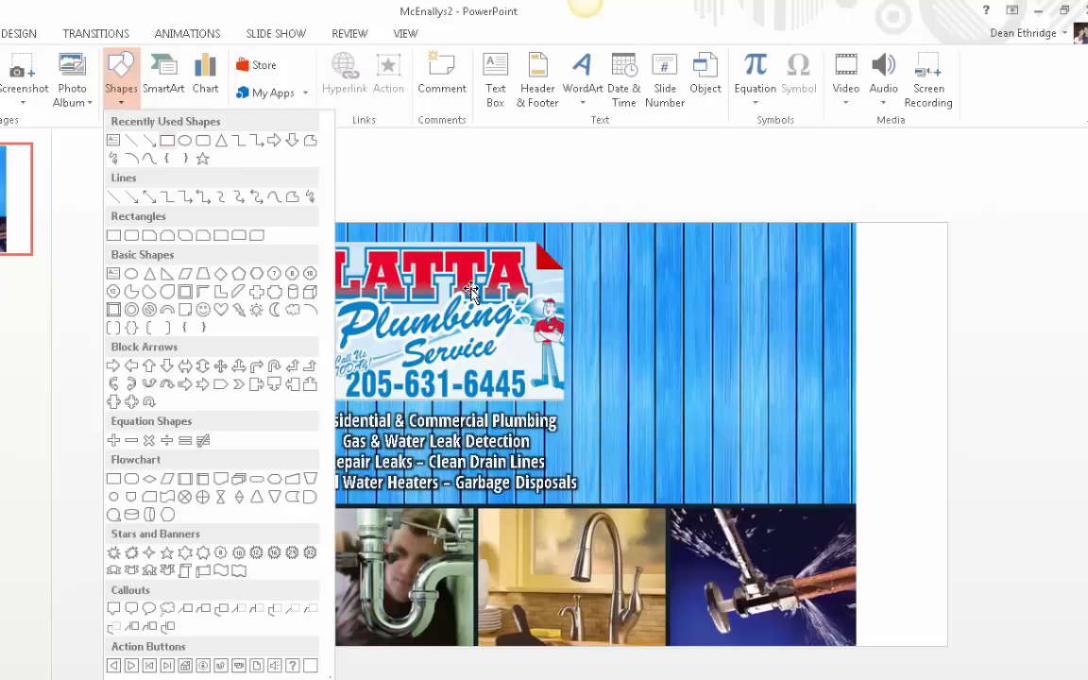
pyautogui.press('Escape')
pyautogui.moveTo(598, 253); pyautogui.dragTo(844, 402)
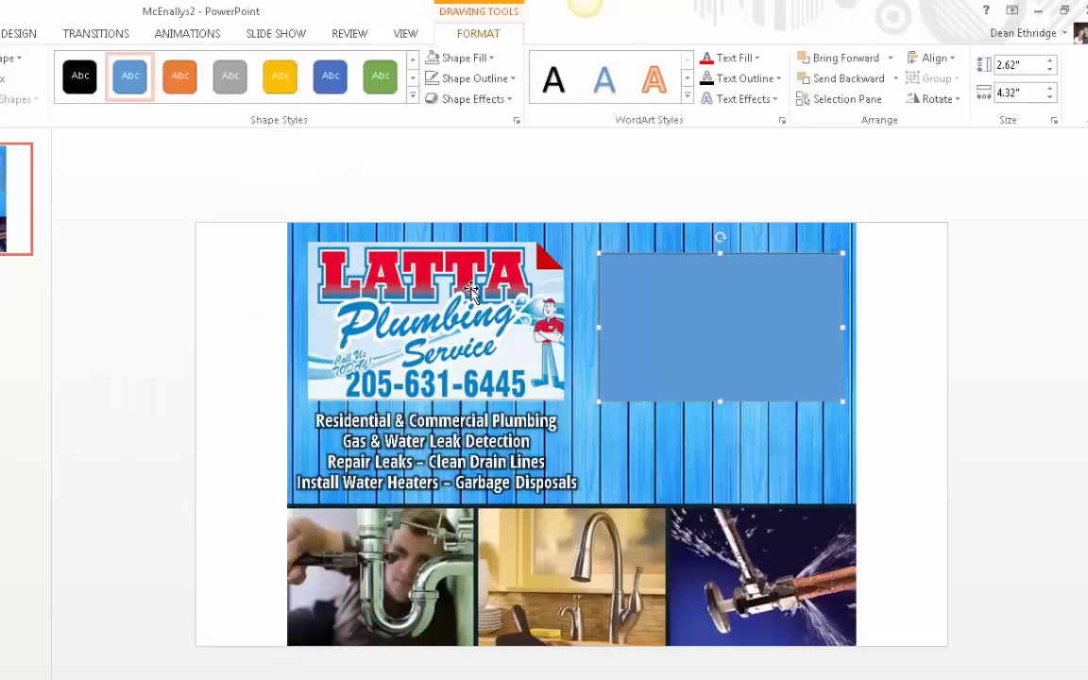
# Resize the rectangle to 4.54" wide and 2.75" high, matching it against the logo, and place it beside the logo.
pyautogui.click(471, 293)
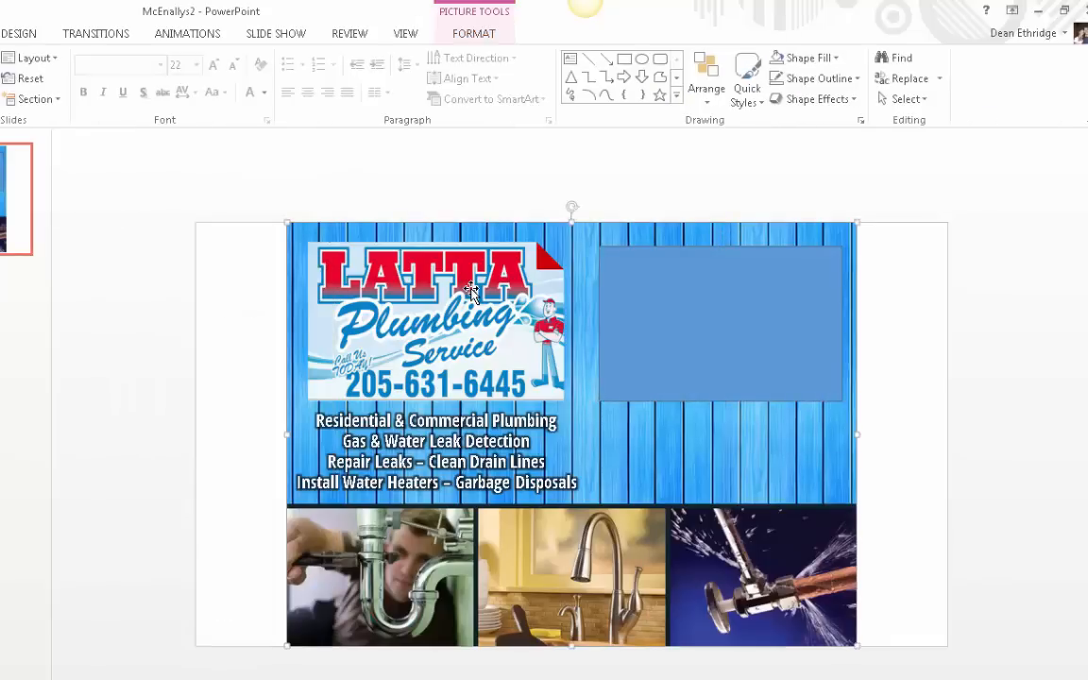
pyautogui.moveTo(763, 302)
pyautogui.mouseDown()
pyautogui.moveTo(453, 279)
pyautogui.moveTo(453, 296)
pyautogui.moveTo(471, 288)
pyautogui.moveTo(472, 299)
pyautogui.mouseUp()
pyautogui.moveTo(551, 323); pyautogui.dragTo(565, 323)
pyautogui.moveTo(471, 293); pyautogui.dragTo(743, 294)
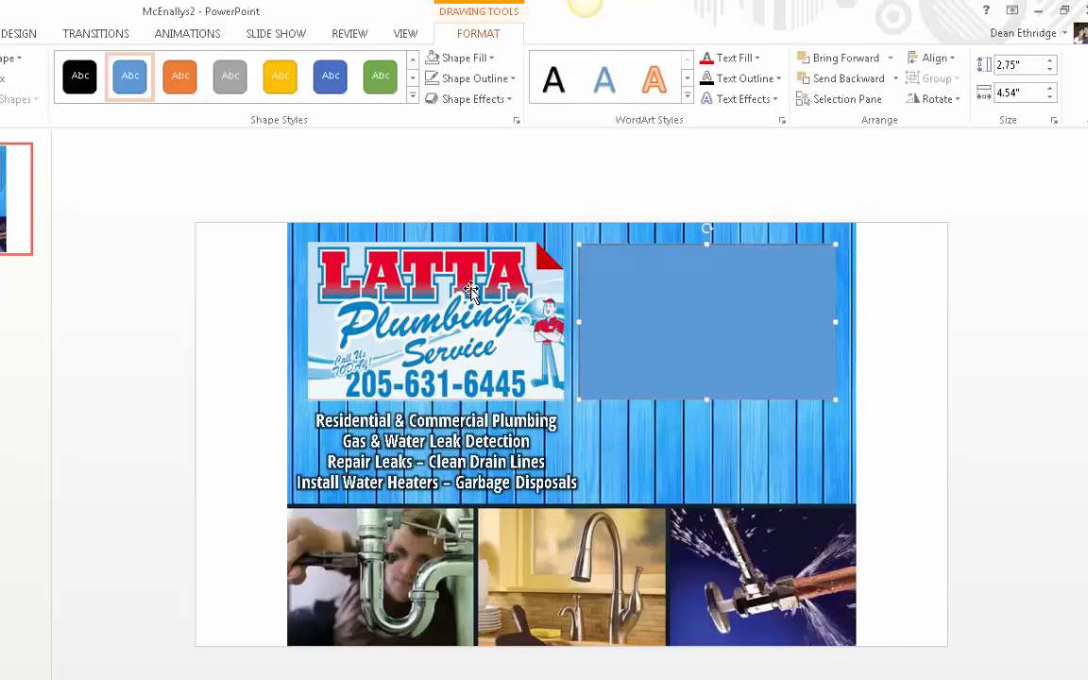
# Fill the rectangle white, give it a dashed coupon-style outline, and divide it with a vertical line down the middle.
pyautogui.click(465, 58)
pyautogui.click(444, 95)
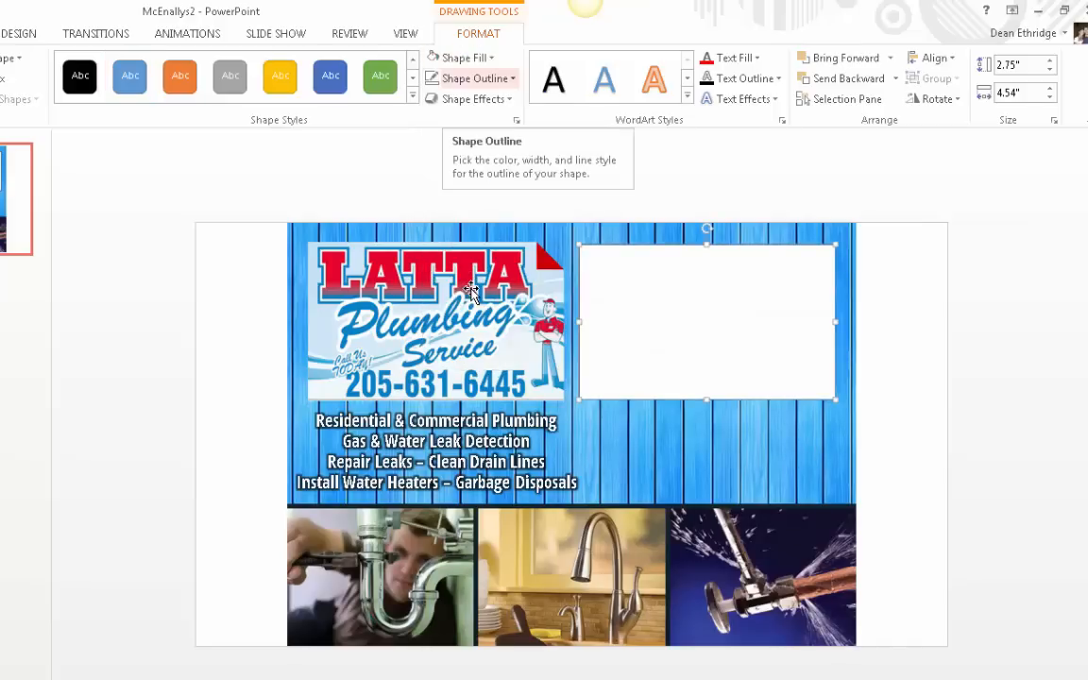
pyautogui.click(477, 78)
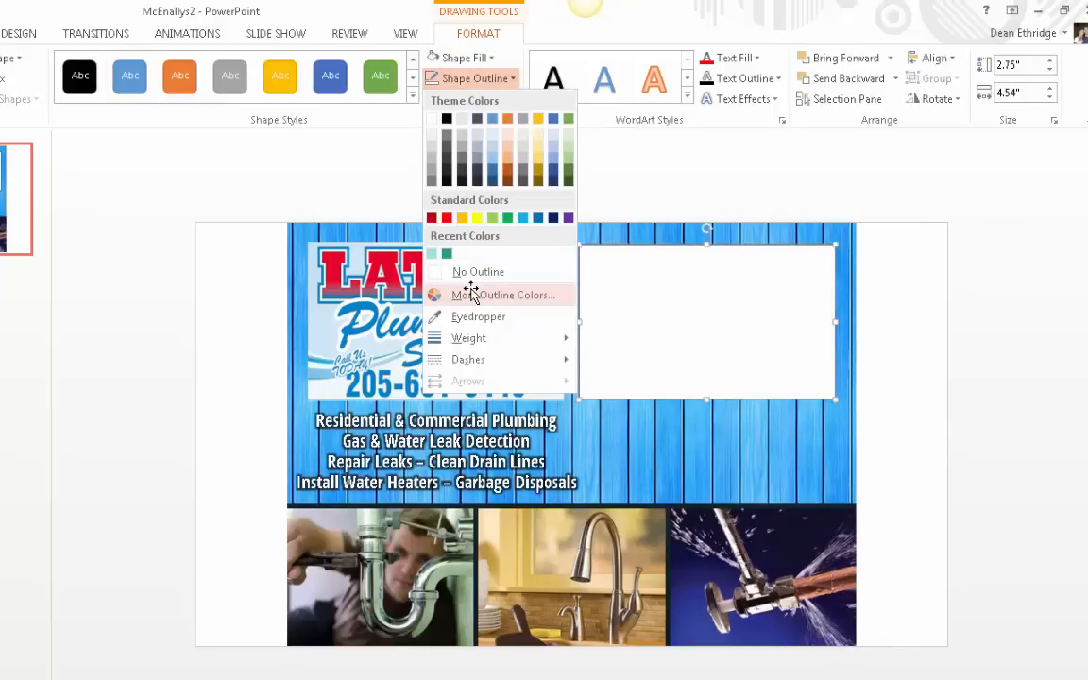
pyautogui.click(478, 271)
pyautogui.press('Escape')
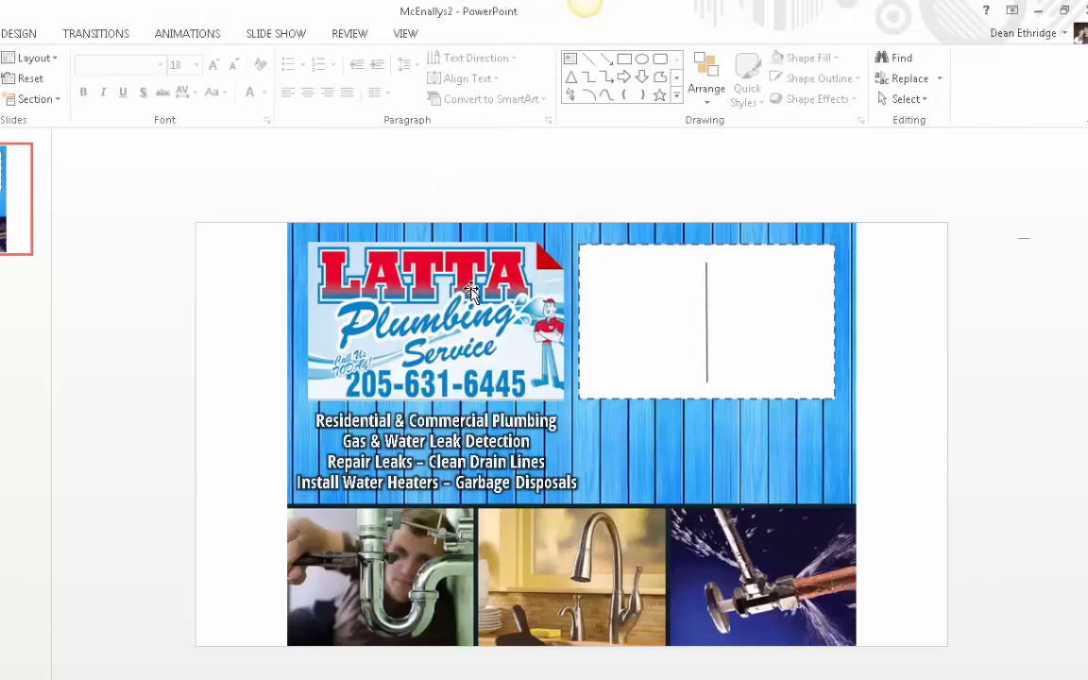
# Shift the divided coupon box slightly outward from the logo and move the service text beneath it.
pyautogui.hotkey('ctrl', 'z')
pyautogui.press('Escape')
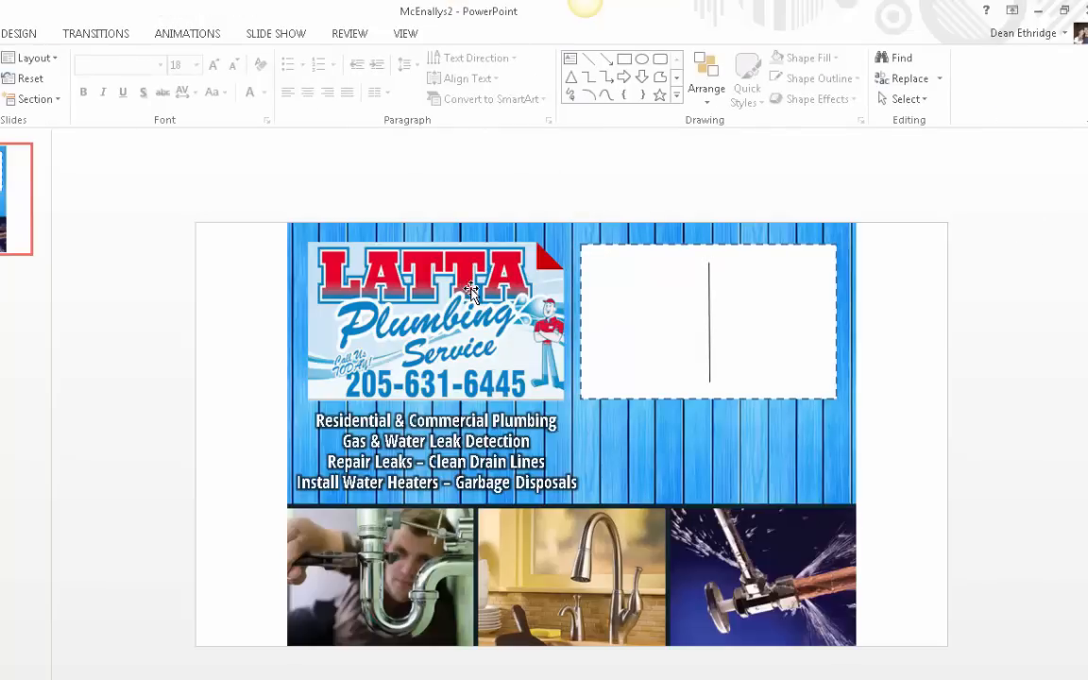
pyautogui.hotkey('ctrl', 'z')
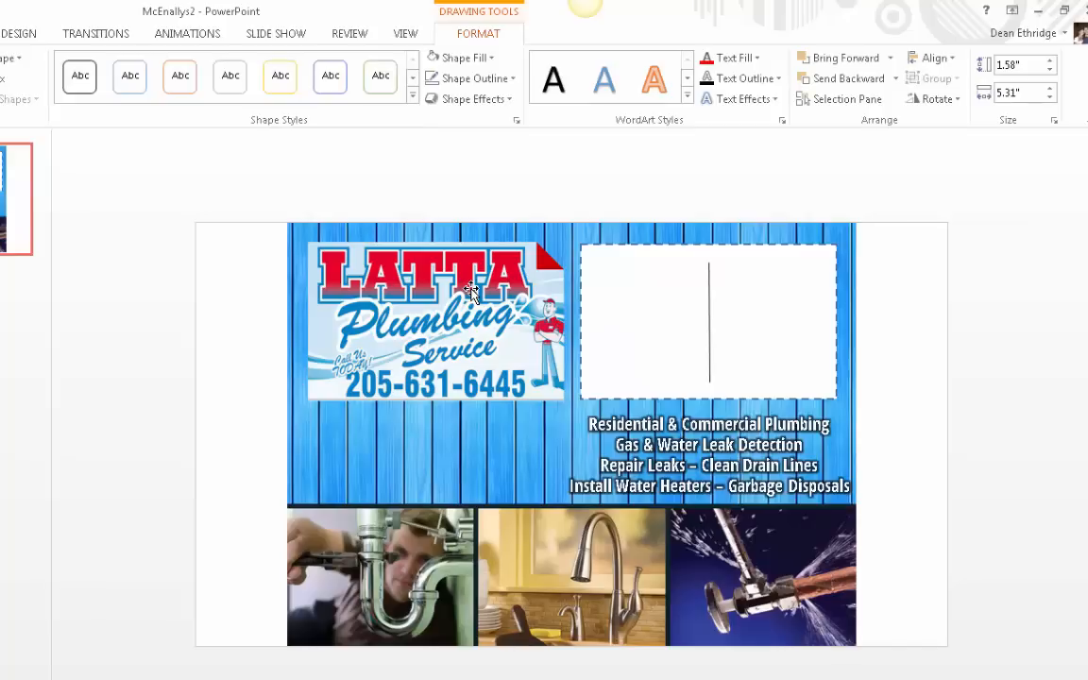
pyautogui.hotkey('ctrl', 'z')
pyautogui.press('Escape')
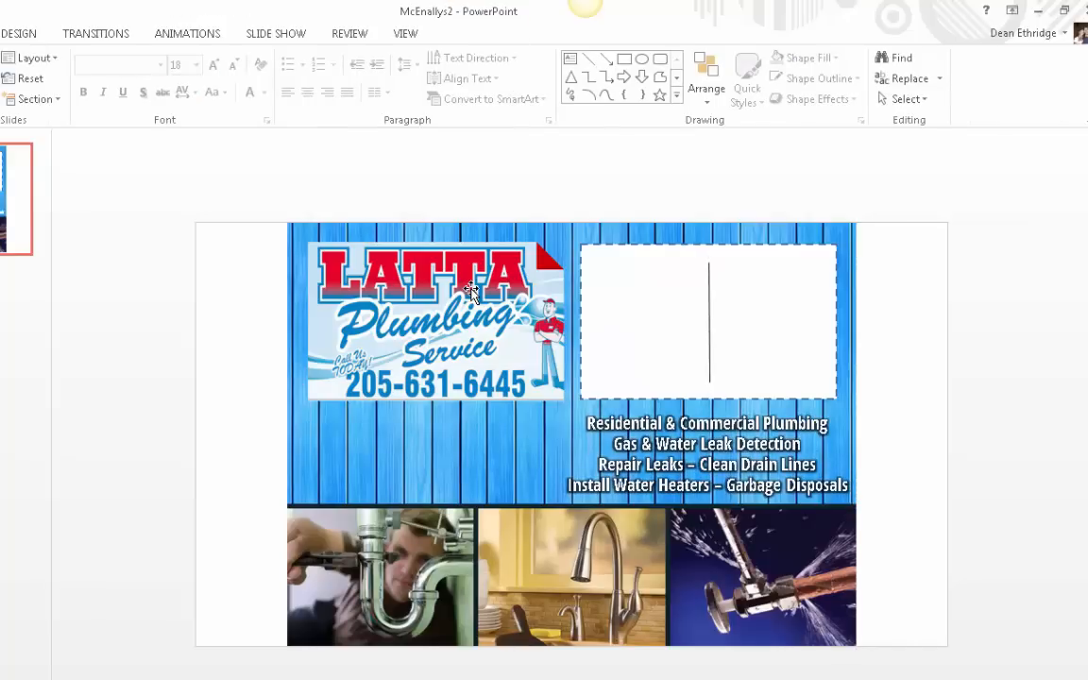
# Add centred offers in the coupon halves: "$50 Off Any Plumbing or Residential Service We Offer" and "$100 Off Installation of a New Water Heater of Your Choice".
pyautogui.click(0, 33)
pyautogui.click(495, 80)
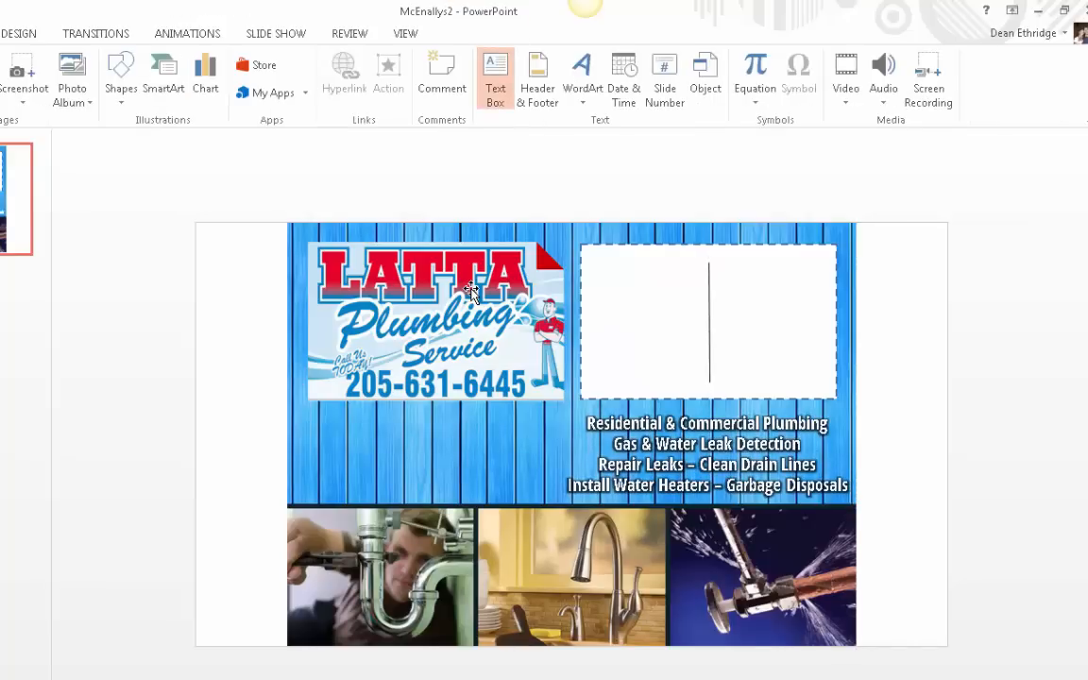
pyautogui.moveTo(593, 262); pyautogui.dragTo(700, 398)
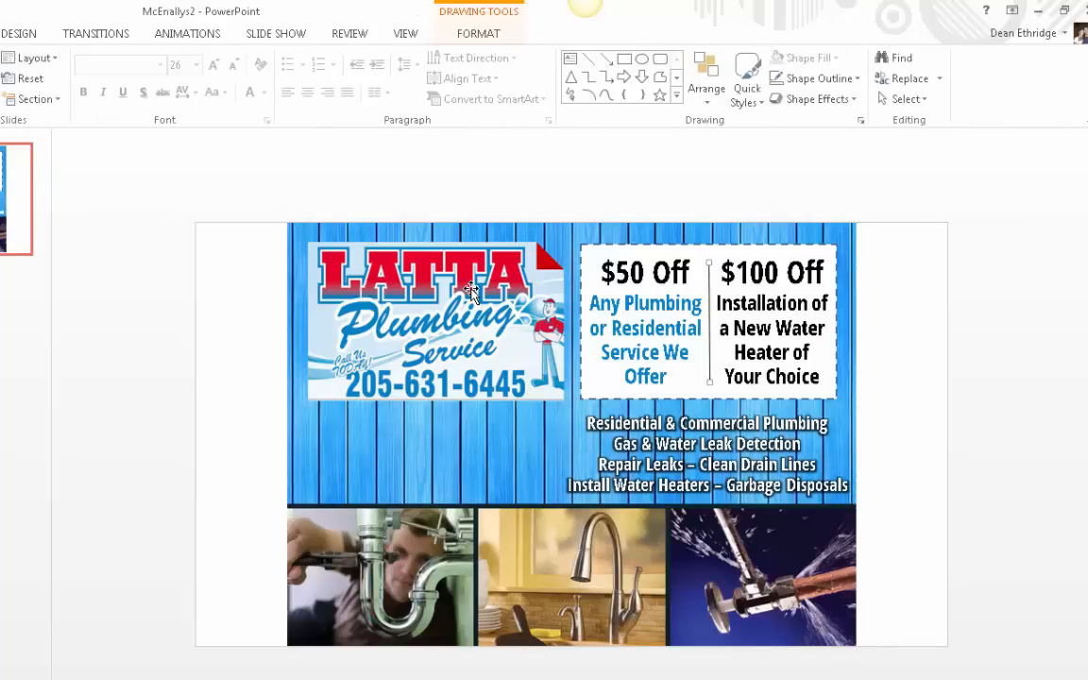
pyautogui.hotkey('ctrl', 'z')
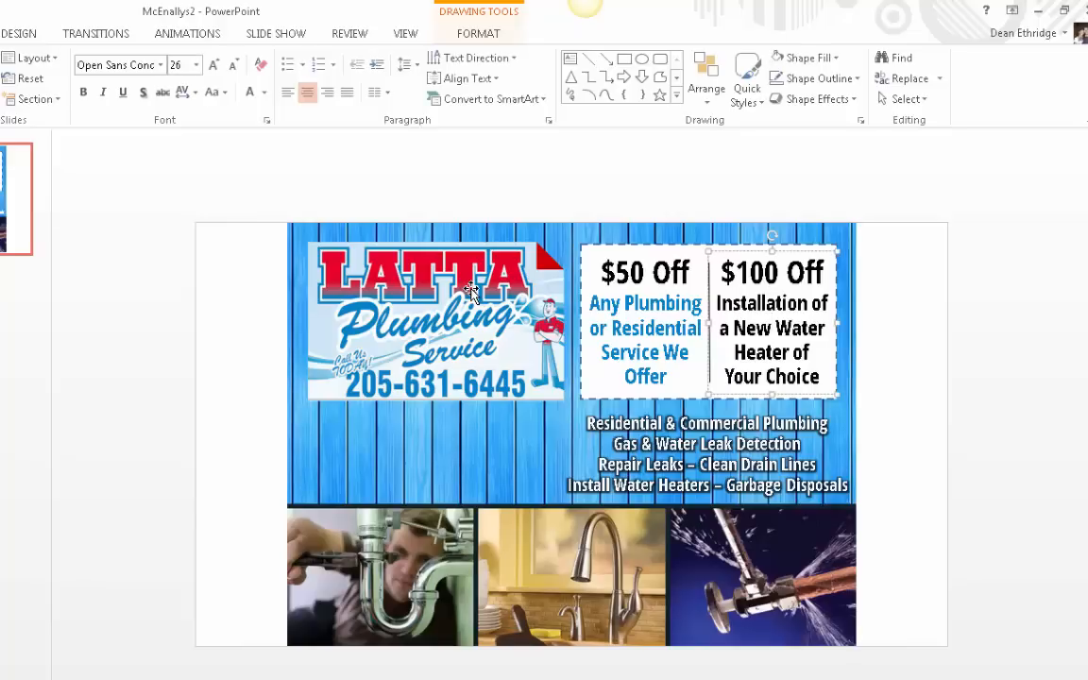
# Colour the description under "$100 Off" with the same blue as the $50 offer's description.
pyautogui.hotkey('ctrl', 'a')
pyautogui.click(264, 93)
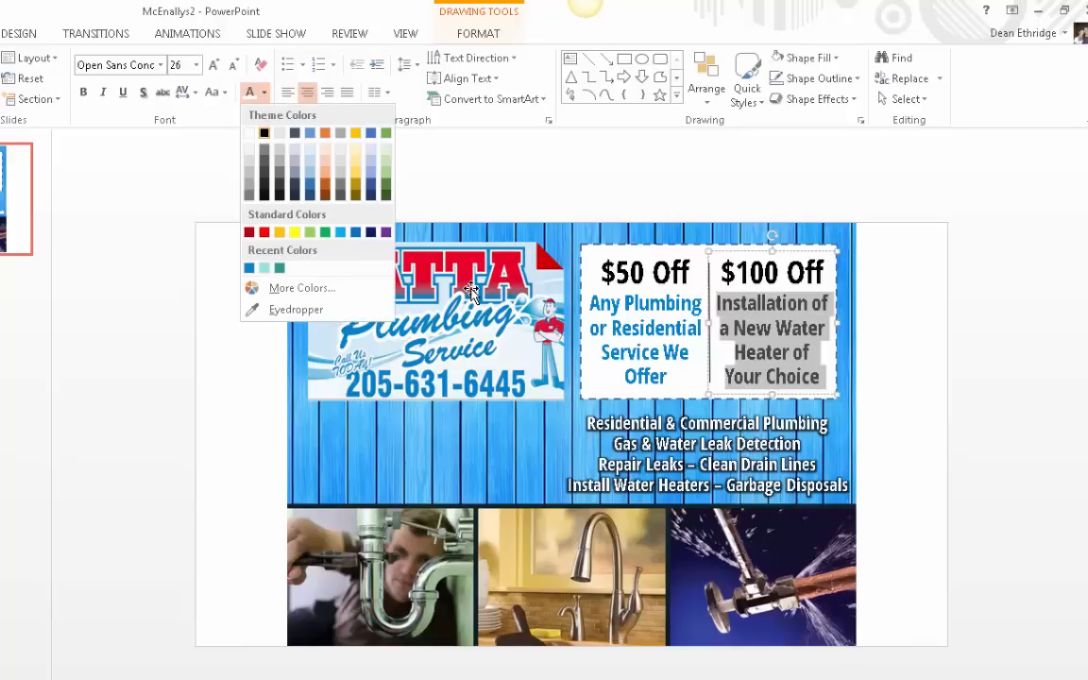
pyautogui.click(249, 267)
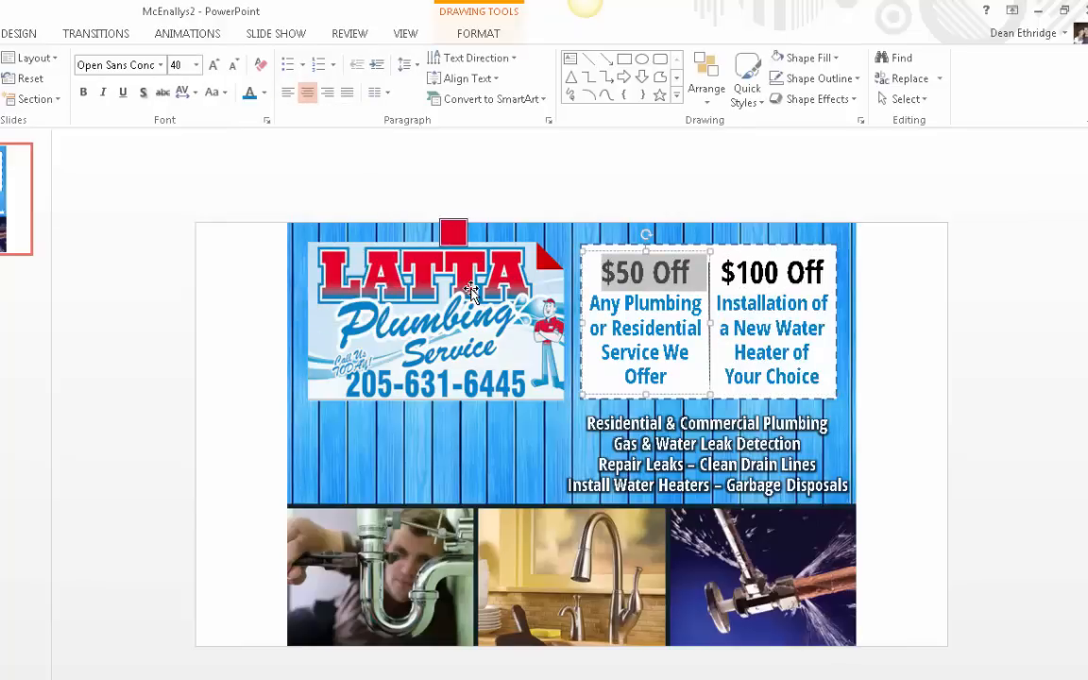
# Colour the "$50 Off" and "$100 Off" headlines with the red sampled from the Latta logo.
pyautogui.click(470, 290)
pyautogui.click(750, 273)
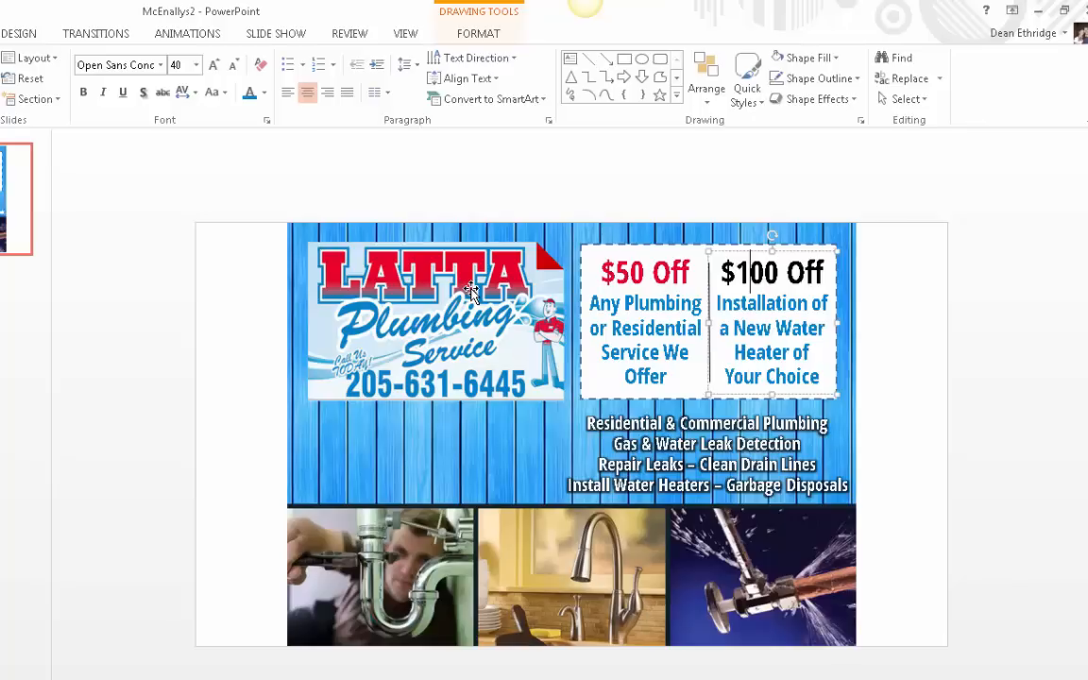
pyautogui.moveTo(722, 273)
pyautogui.mouseDown()
pyautogui.moveTo(831, 273)
pyautogui.moveTo(815, 273)
pyautogui.mouseUp()
# Add red glowing text beneath the logo with the business address and "Serving Birmingham AL Customers For Over 30 Years".
pyautogui.rightClick(219, 420)
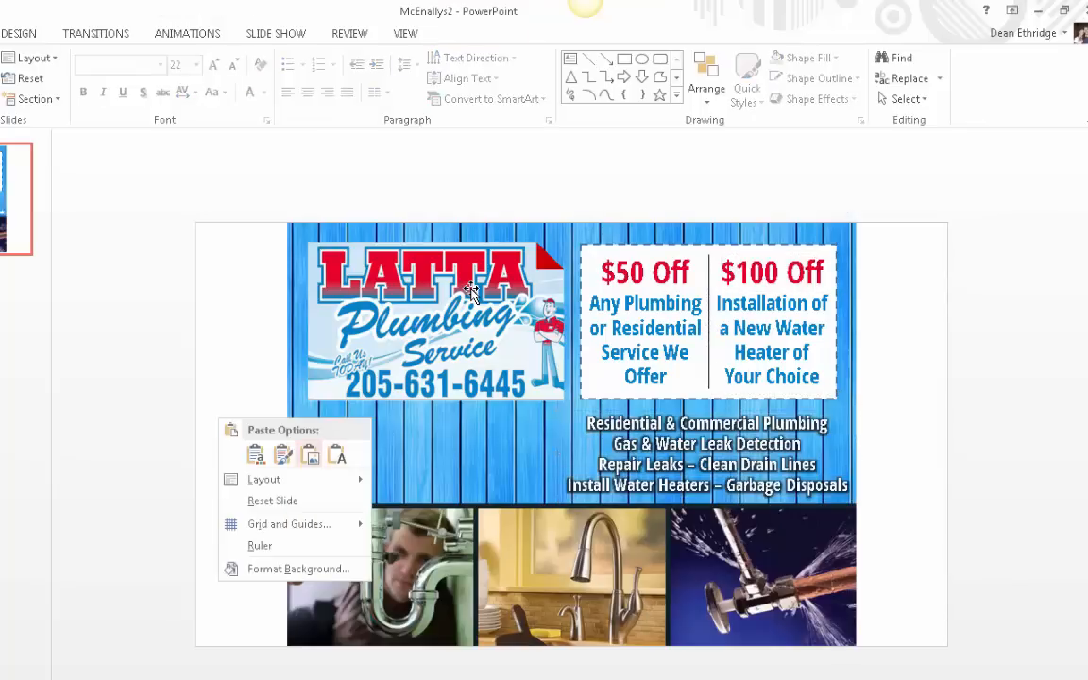
pyautogui.click(255, 455)
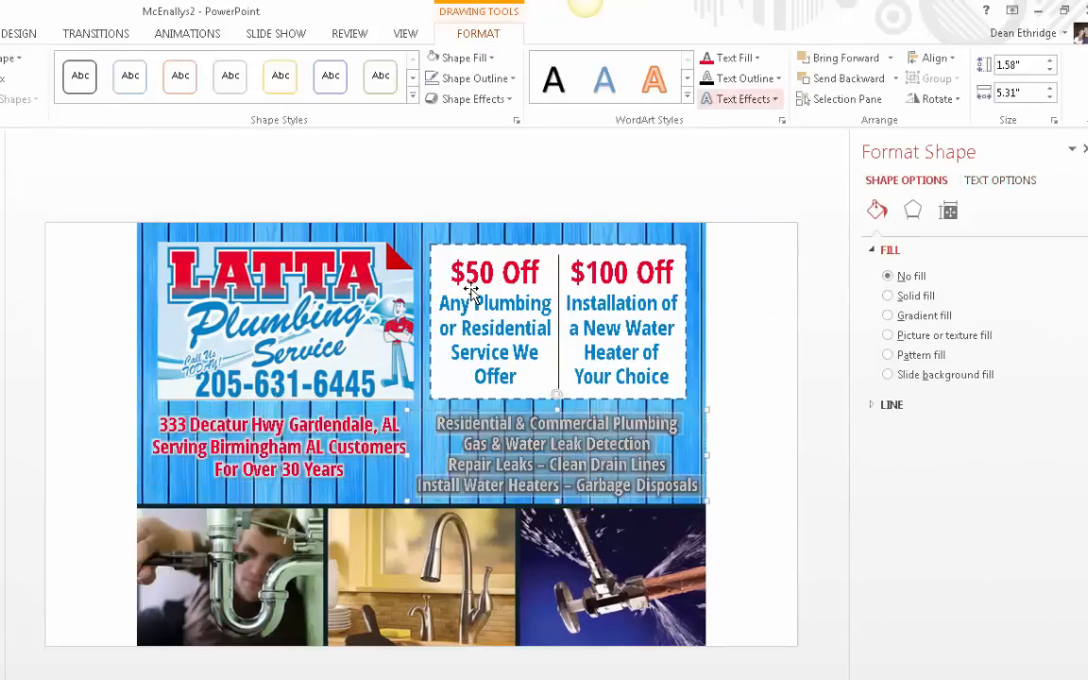
# Adjust the glow effect on the four lines of service text beneath the coupon.
pyautogui.click(741, 99)
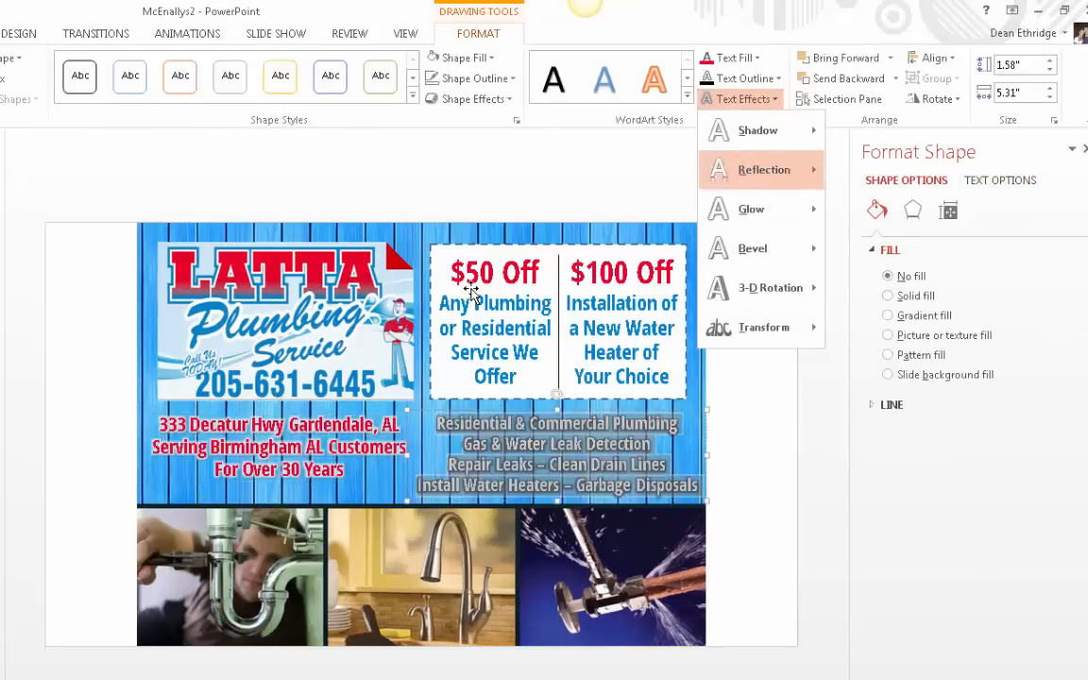
pyautogui.moveTo(753, 208)
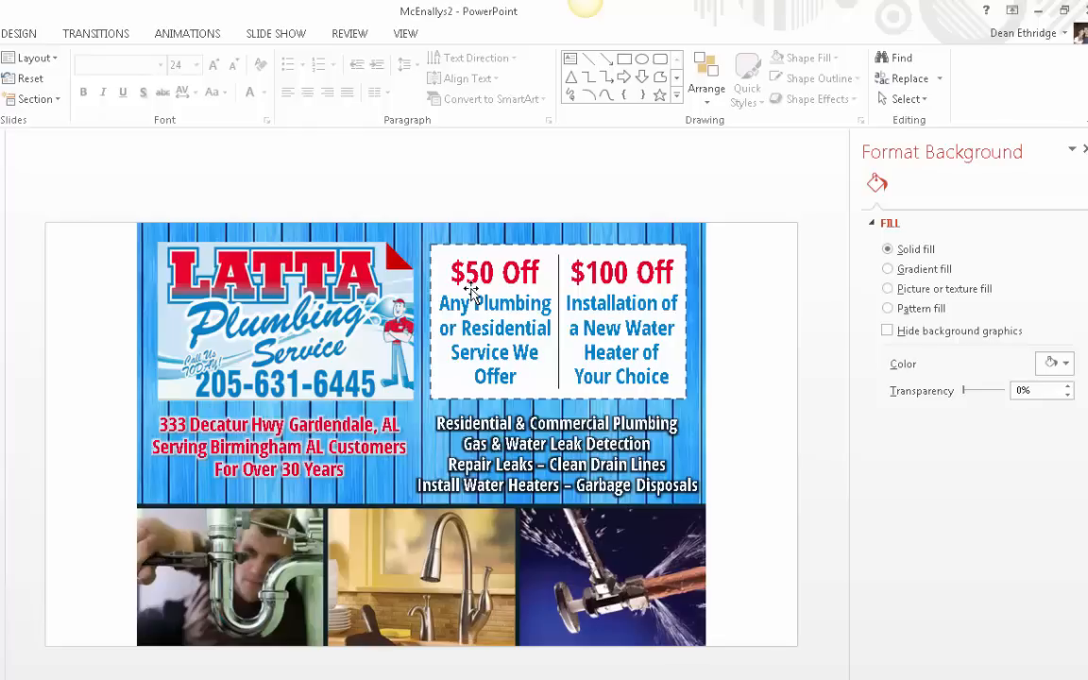
# Try font size 26 on the red text beneath the logo, hyphenate its address line and add the closing line "Call Us Today!".
pyautogui.click(321, 469)
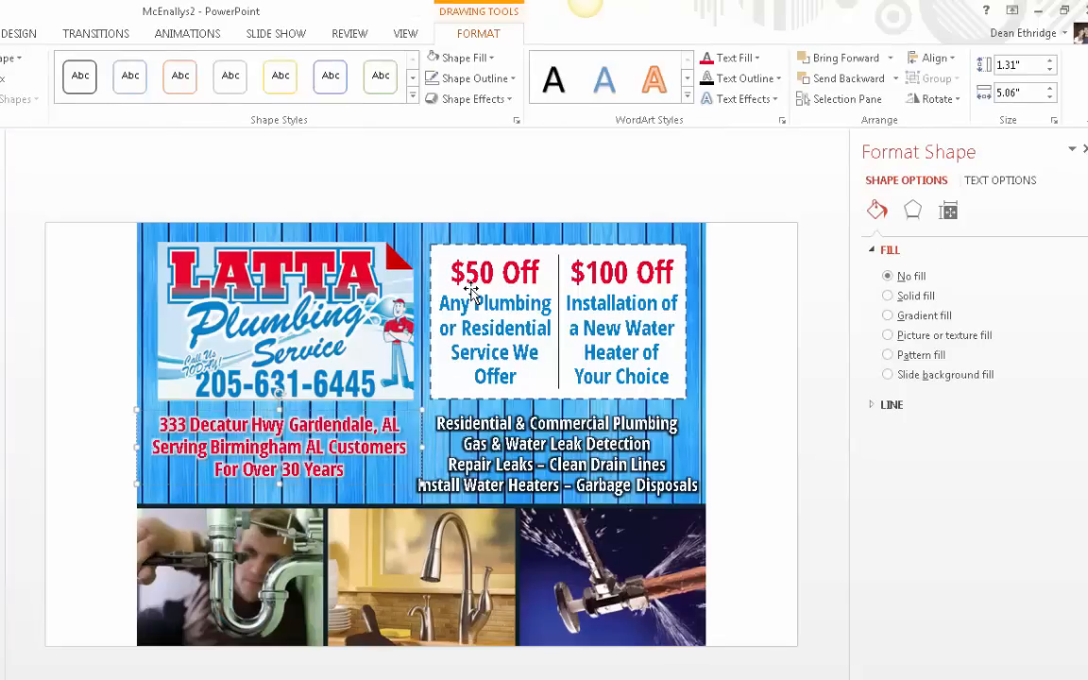
pyautogui.moveTo(158, 425)
pyautogui.mouseDown()
pyautogui.moveTo(305, 447)
pyautogui.moveTo(346, 470)
pyautogui.mouseUp()
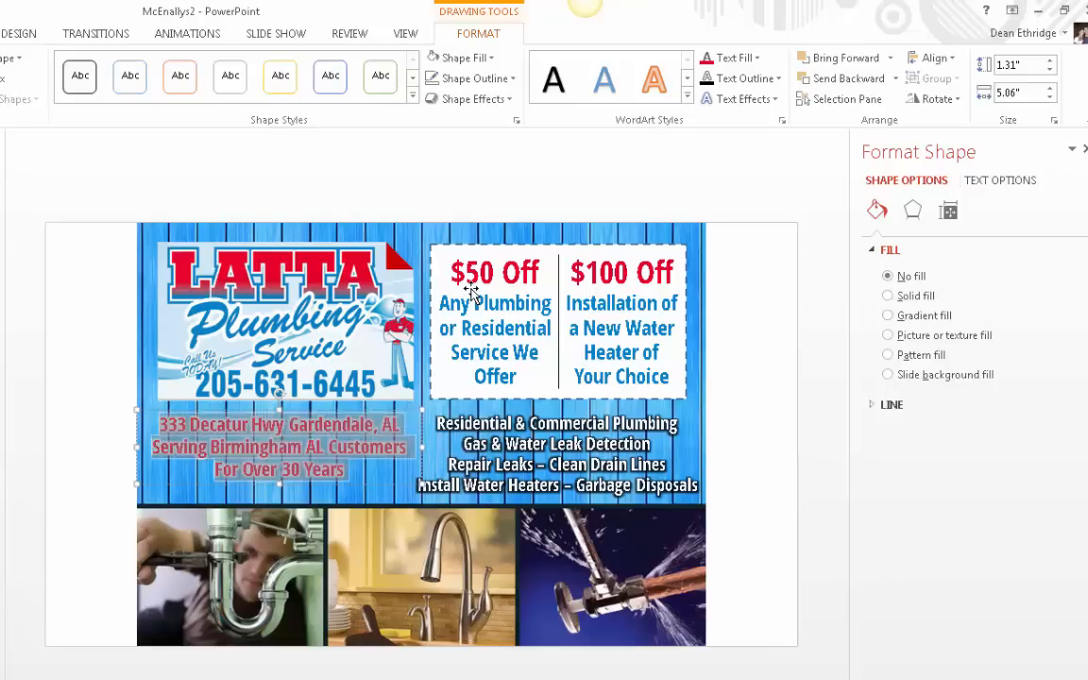
pyautogui.click(0, 33)
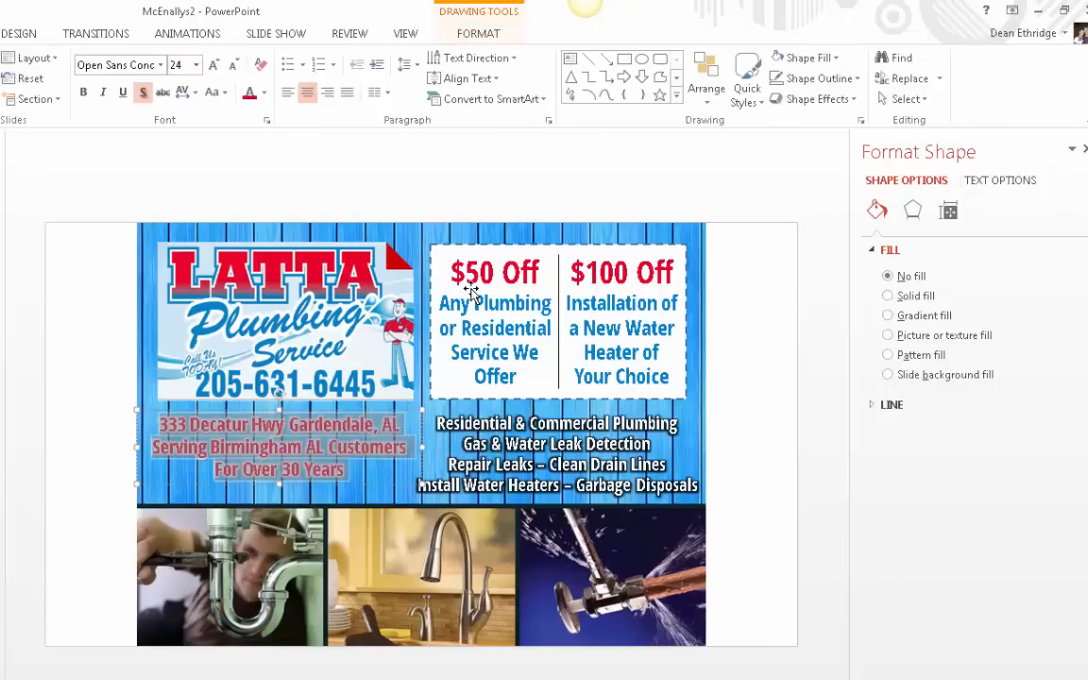
pyautogui.click(196, 65)
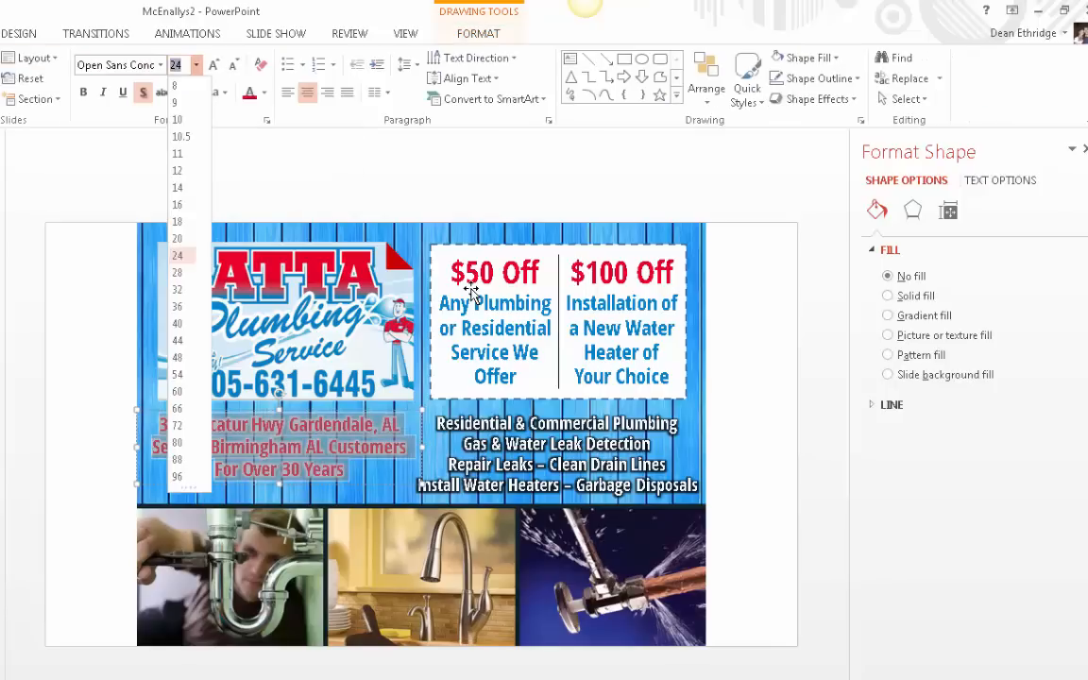
pyautogui.write('26')
pyautogui.press('Return')
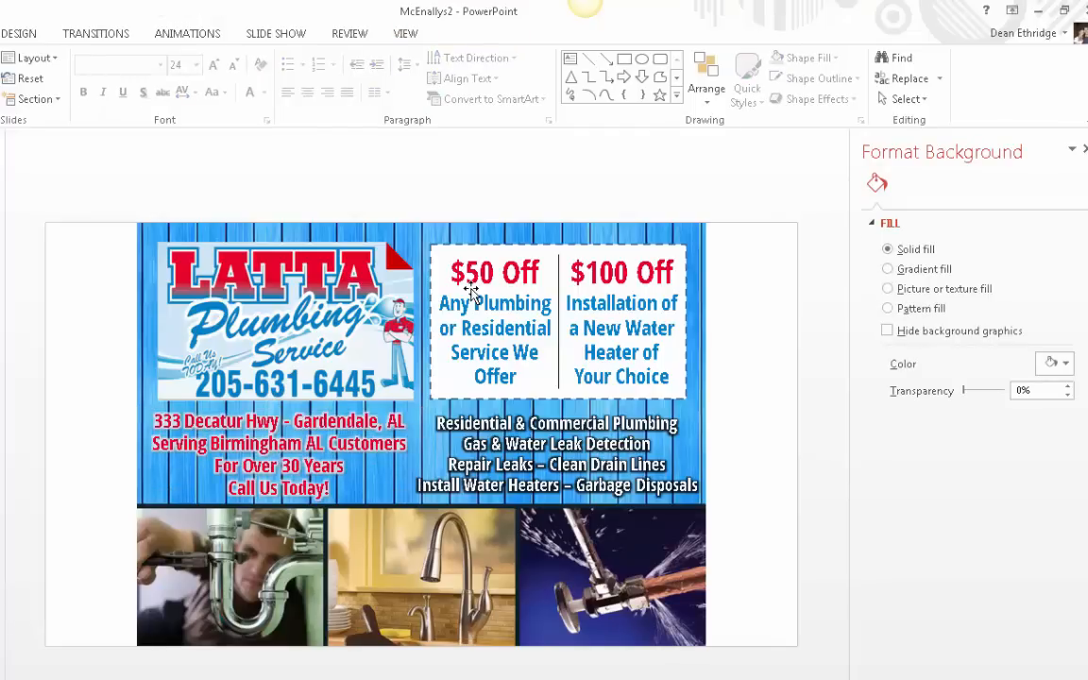
# Group the background picture, coupon box, divider line and all text boxes into one object.
pyautogui.moveTo(106, 194); pyautogui.dragTo(704, 643)
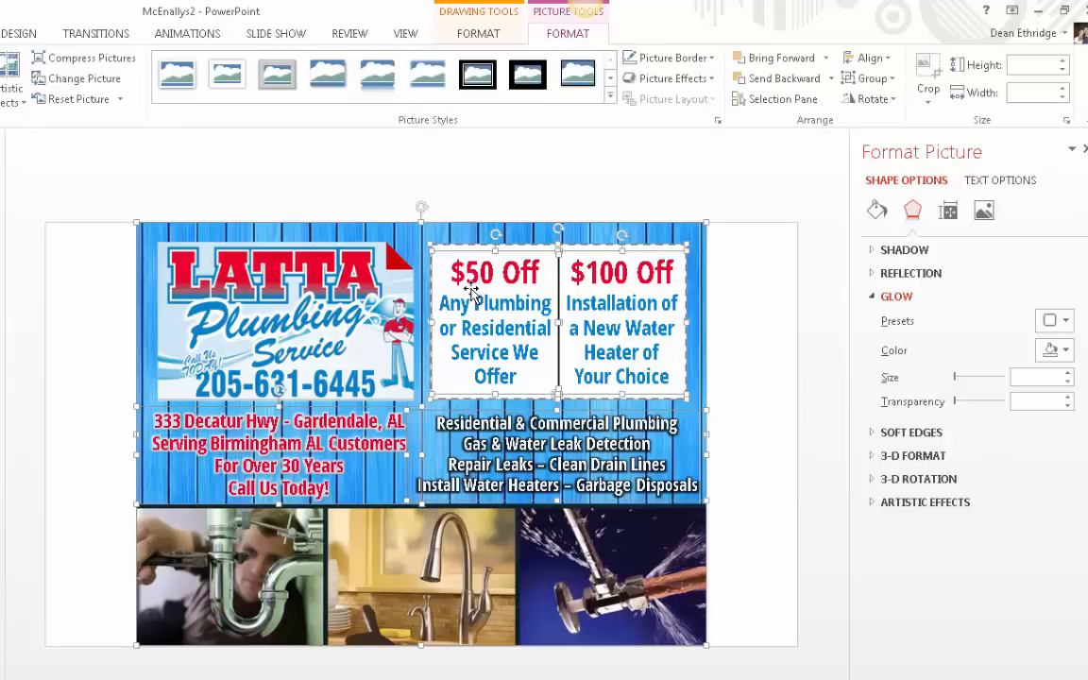
pyautogui.click(871, 79)
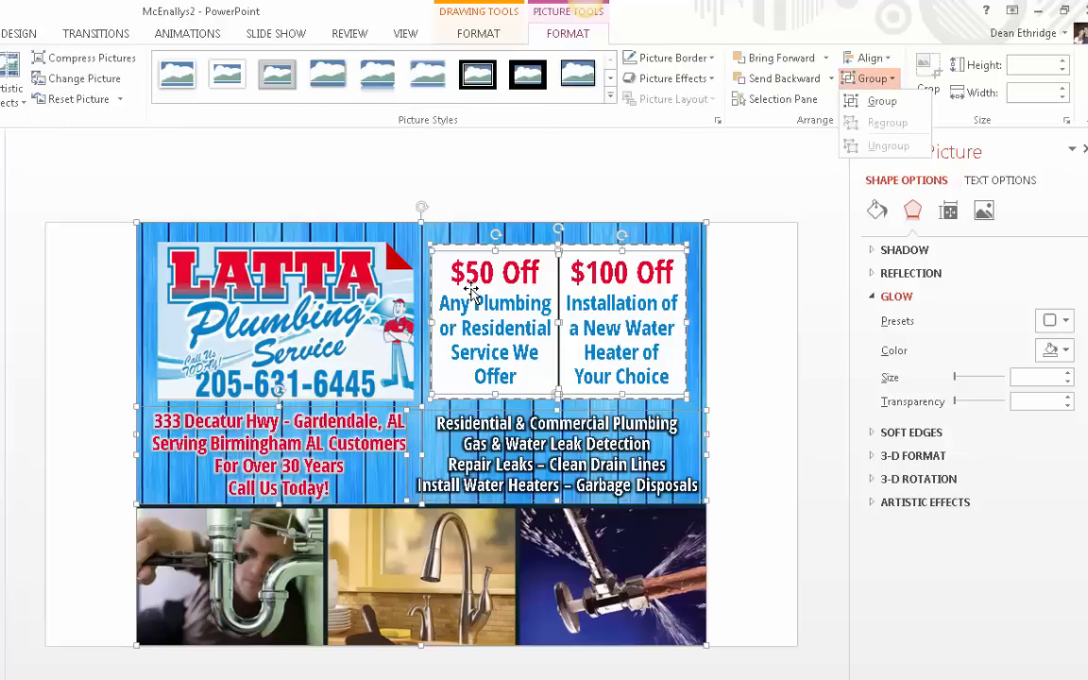
pyautogui.click(880, 101)
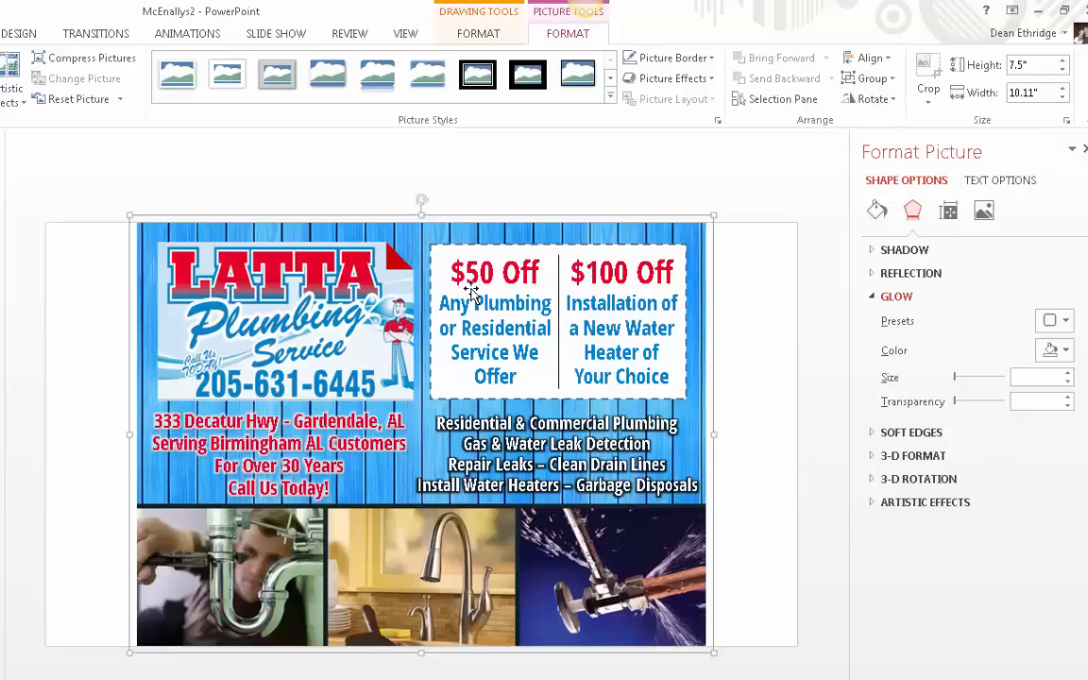
# Save the grouped ad as a PNG picture in the Coupon Ads folder.
pyautogui.rightClick(371, 333)
pyautogui.click(415, 513)
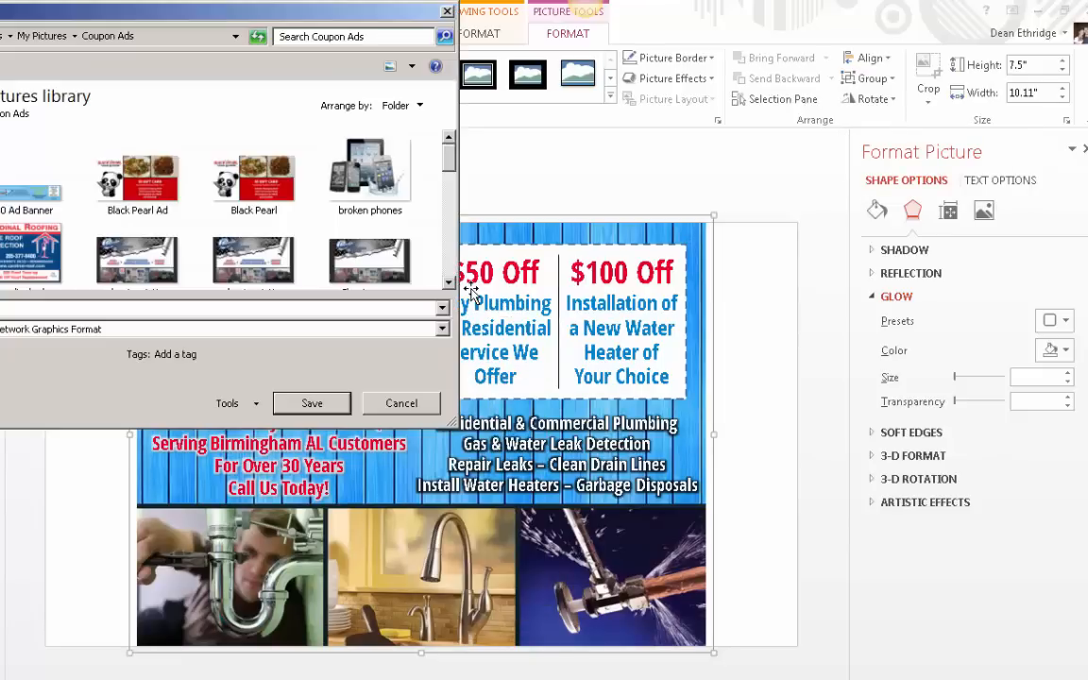
pyautogui.click(312, 403)
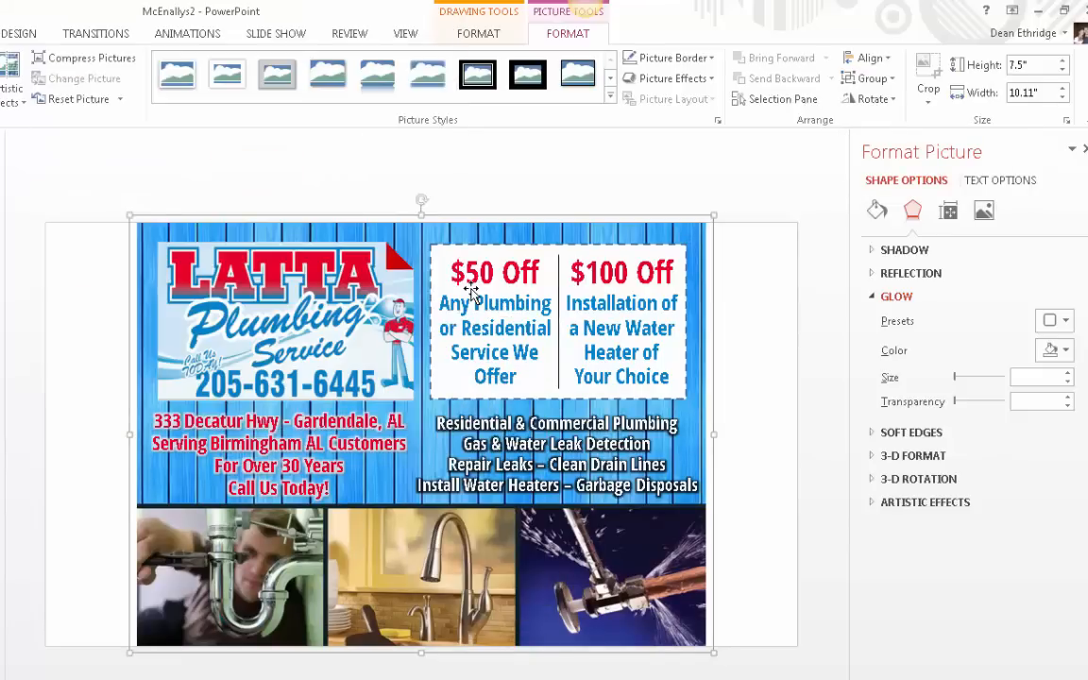
# Switch to the trussville ad layout in Publisher and insert the exported Latta Plumbing ad picture.
pyautogui.hotkey('alt', 'Tab')
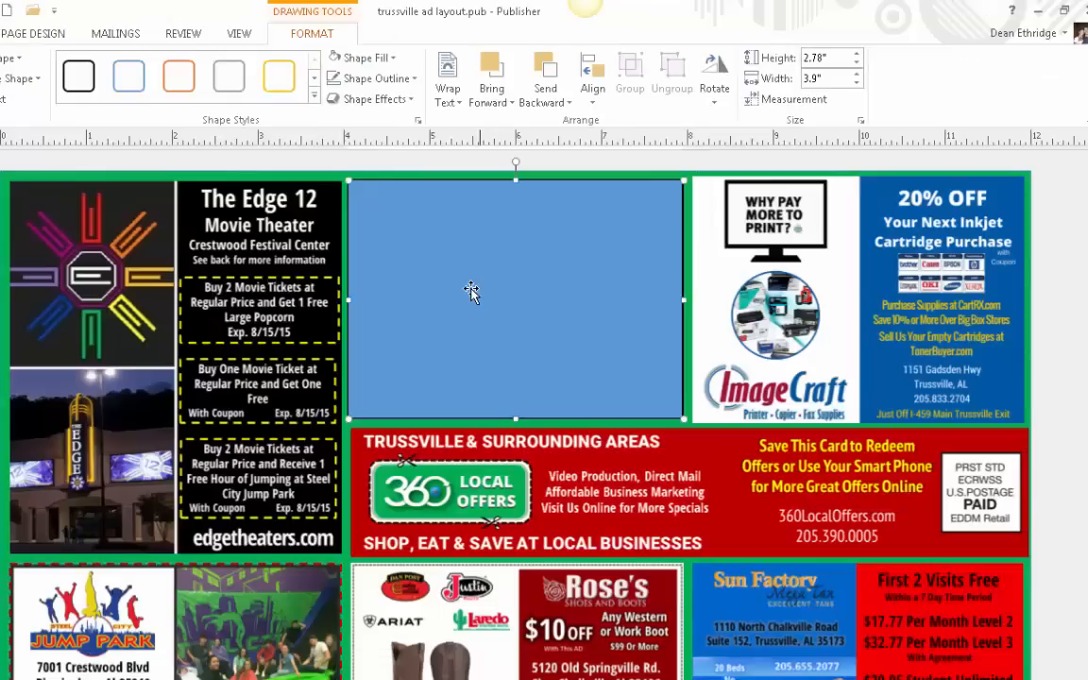
pyautogui.hotkey('alt', 'n')
pyautogui.press('p')
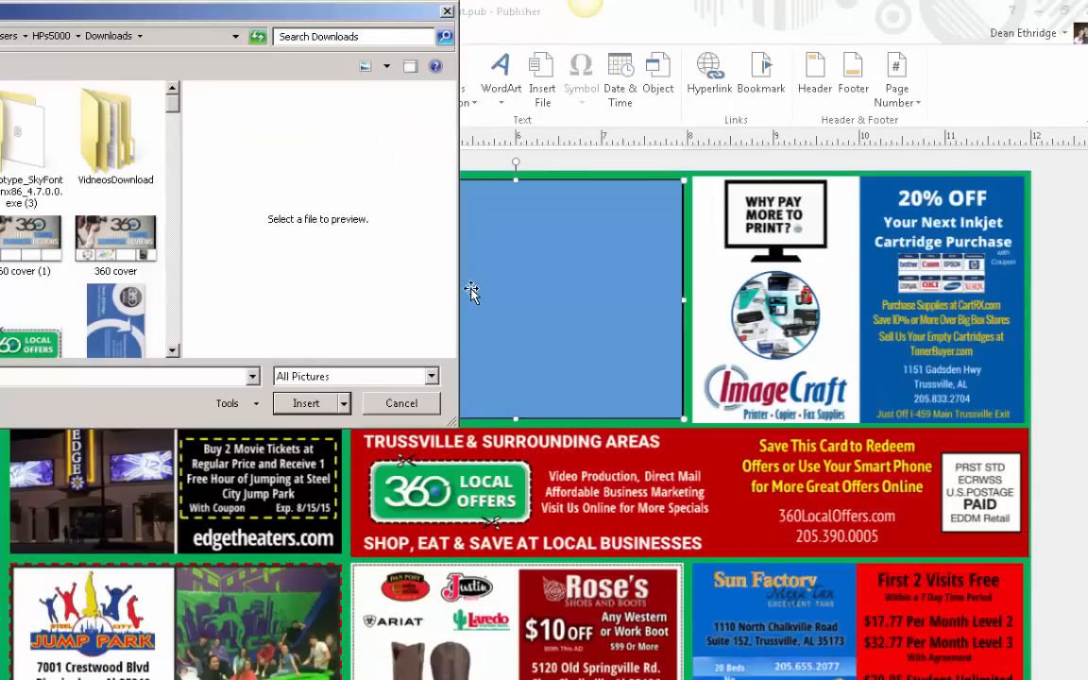
pyautogui.scroll(-5, 85, 246)
pyautogui.doubleClick(30, 236)
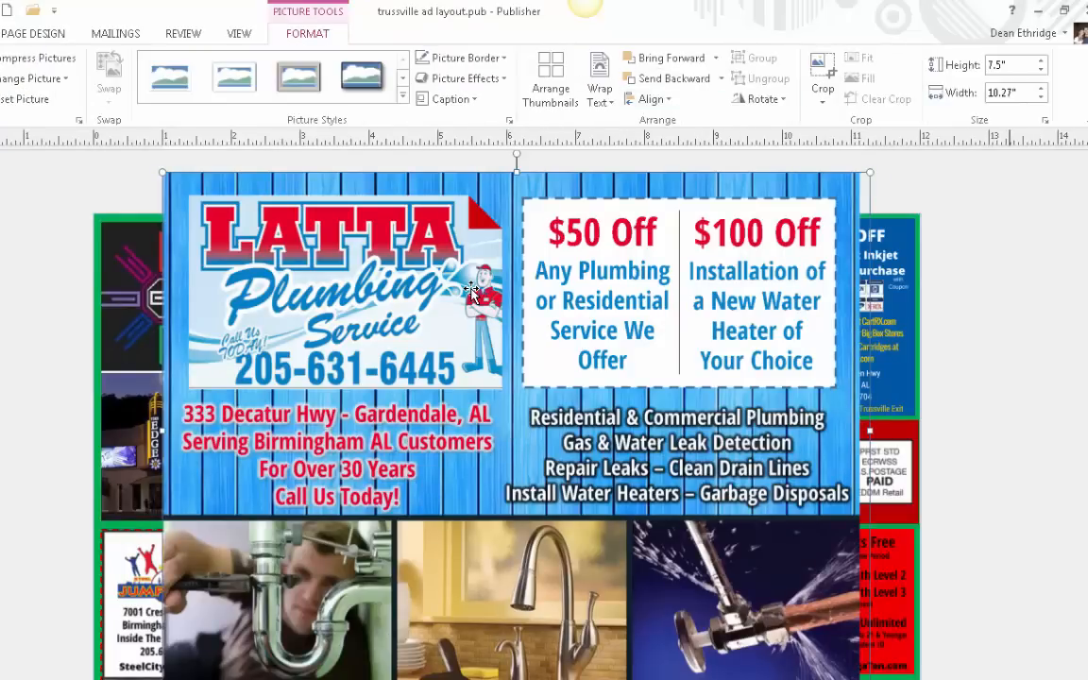
# Set the inserted ad's width to 3.87", delete the blue placeholder rectangle and move the ad into its spot.
pyautogui.click(1014, 93)
pyautogui.write('3.87')
pyautogui.press('Return')
pyautogui.click(517, 302)
pyautogui.press('Delete')
pyautogui.moveTo(347, 269); pyautogui.dragTo(557, 318)
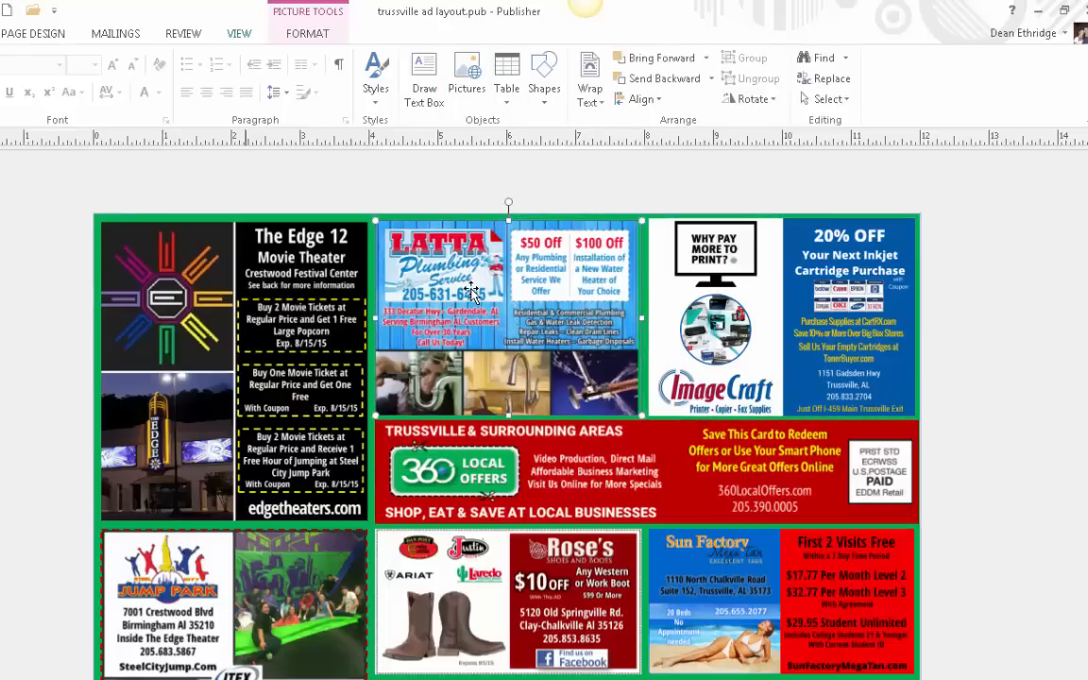
# Crop the blank strip off the right edge of the Latta Plumbing picture, leaving it about 3.82" wide.
pyautogui.click(239, 34)
pyautogui.click(476, 58)
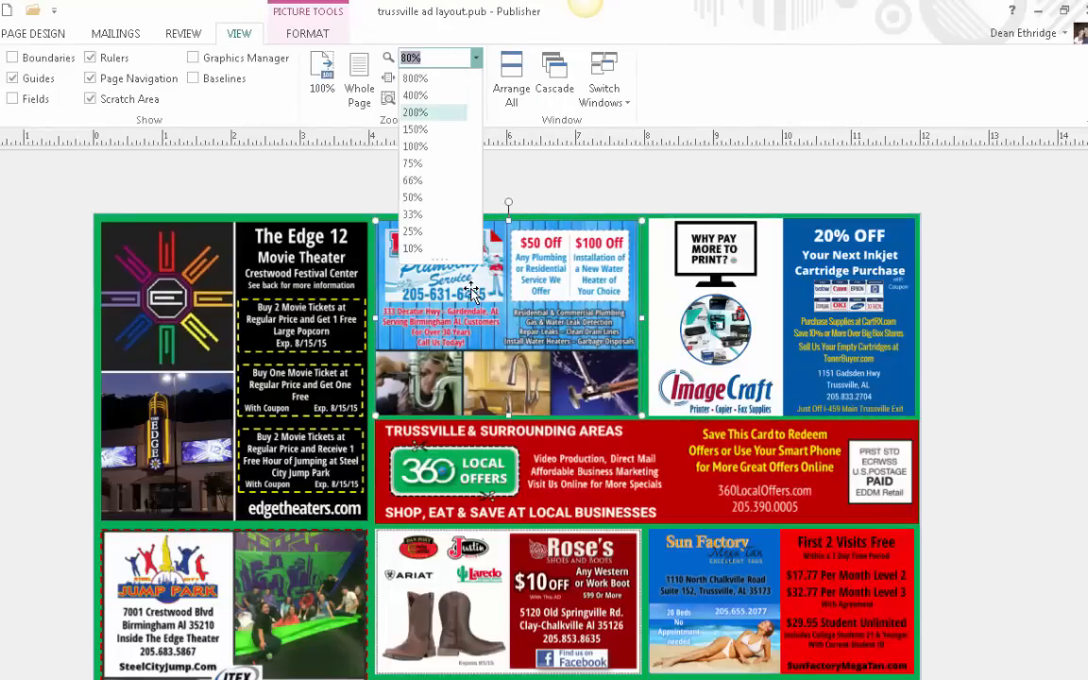
pyautogui.click(416, 112)
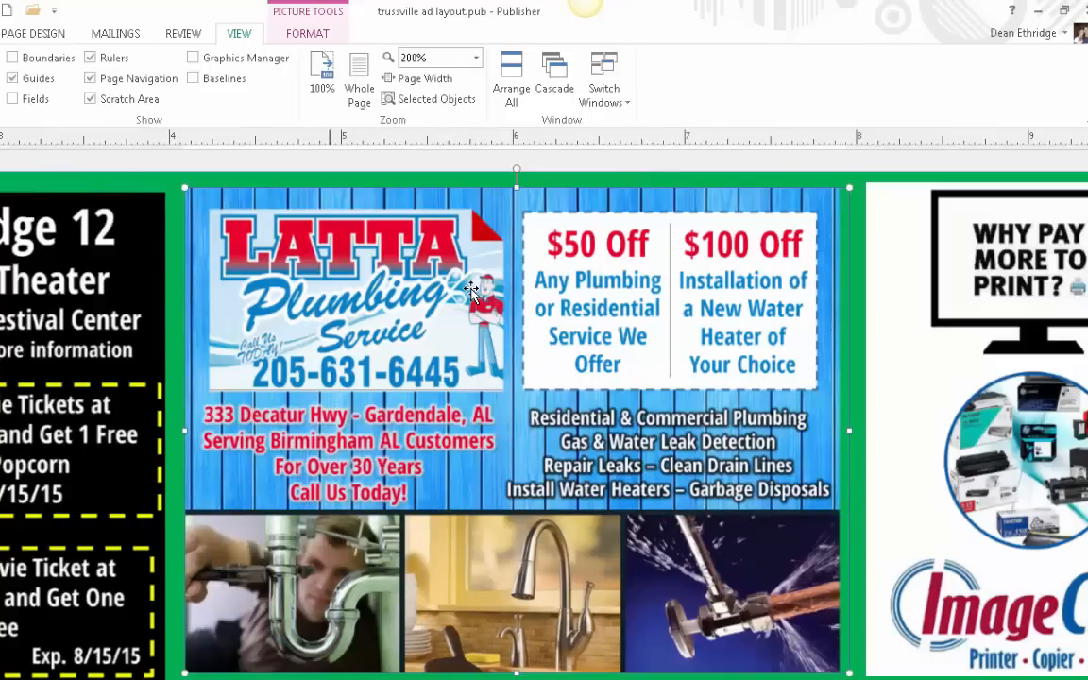
pyautogui.click(308, 33)
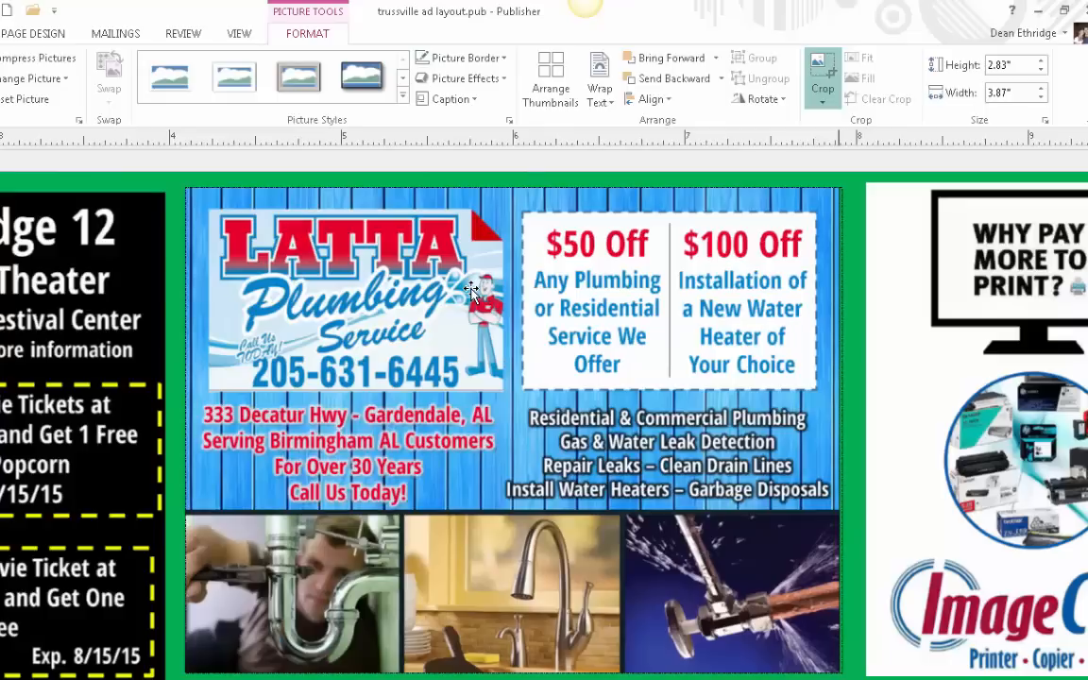
pyautogui.moveTo(838, 430); pyautogui.dragTo(840, 429)
pyautogui.click(706, 161)
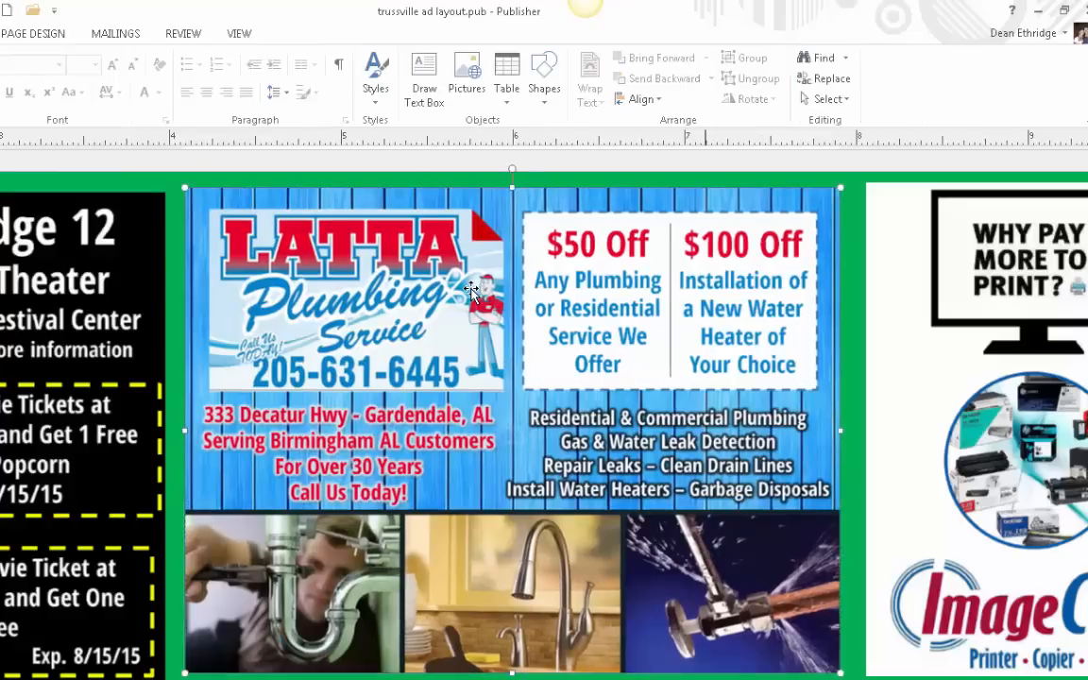
# Resize the cropped Latta Plumbing picture to 3.873" wide and 2.873" high.
pyautogui.click(471, 290)
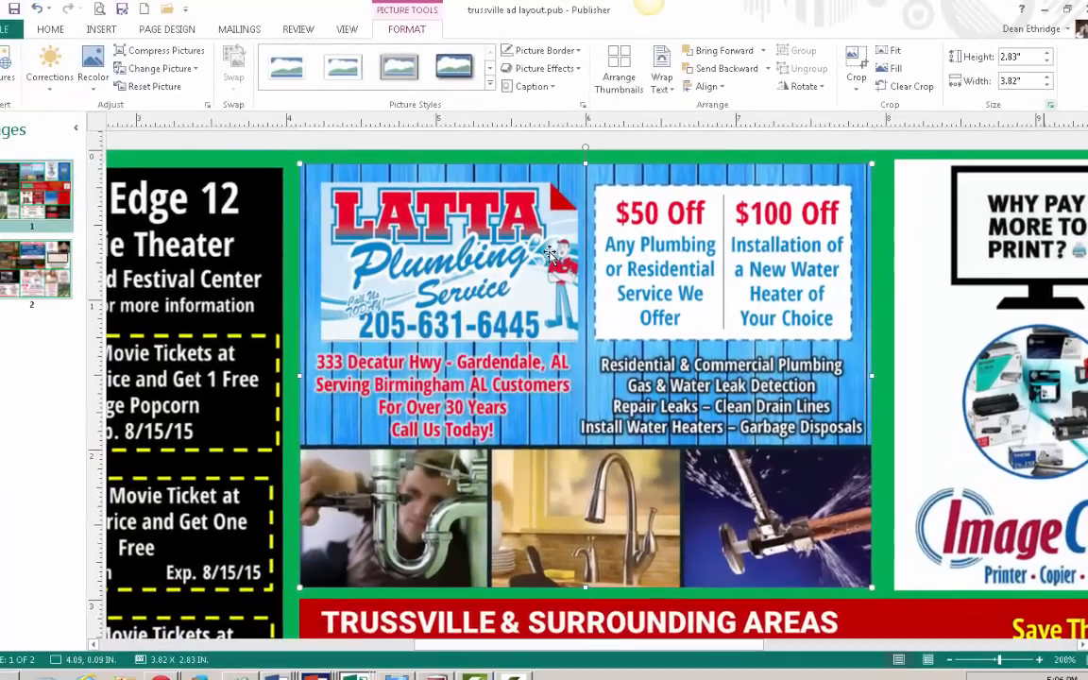
pyautogui.doubleClick(549, 253)
pyautogui.write('3.873')
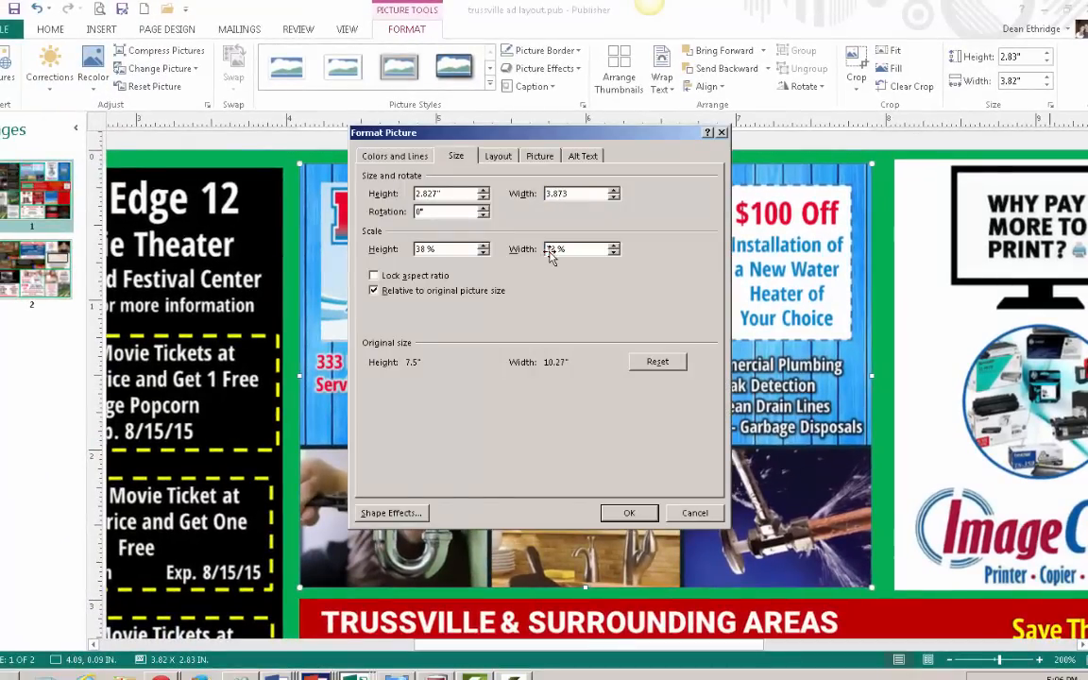
pyautogui.hotkey('shift', 'Tab')
pyautogui.write('2.873')
pyautogui.press('Return')
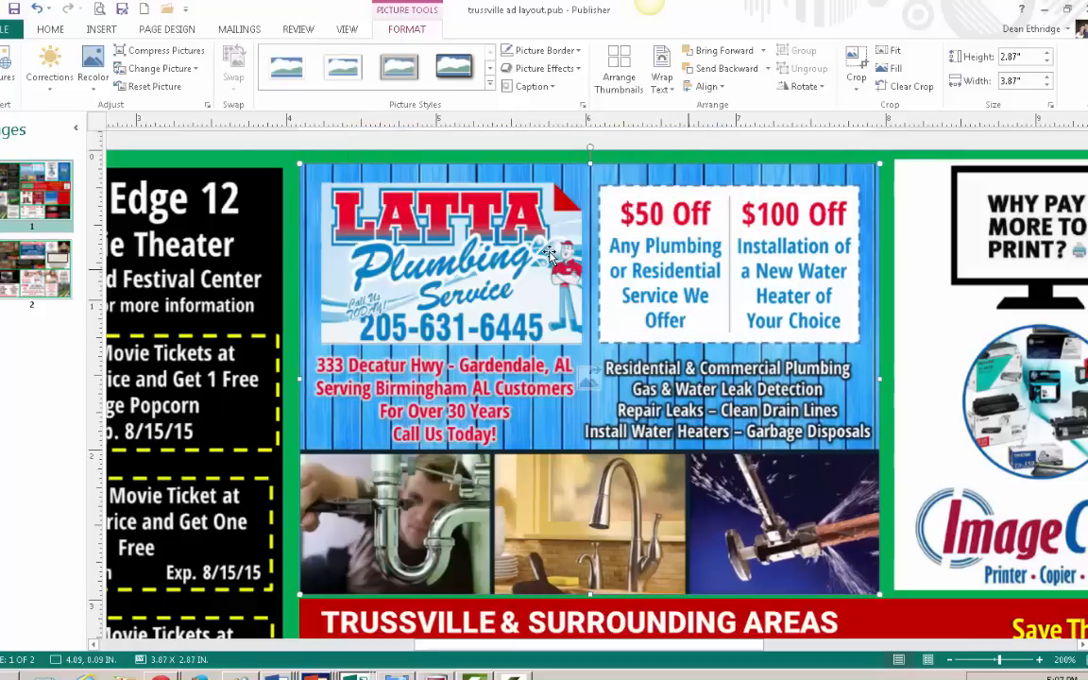
# Nudge the Latta Plumbing ad up slightly to line up with the ImageCraft ad beside it and compare their placement.
pyautogui.scroll(-1, 550, 257)
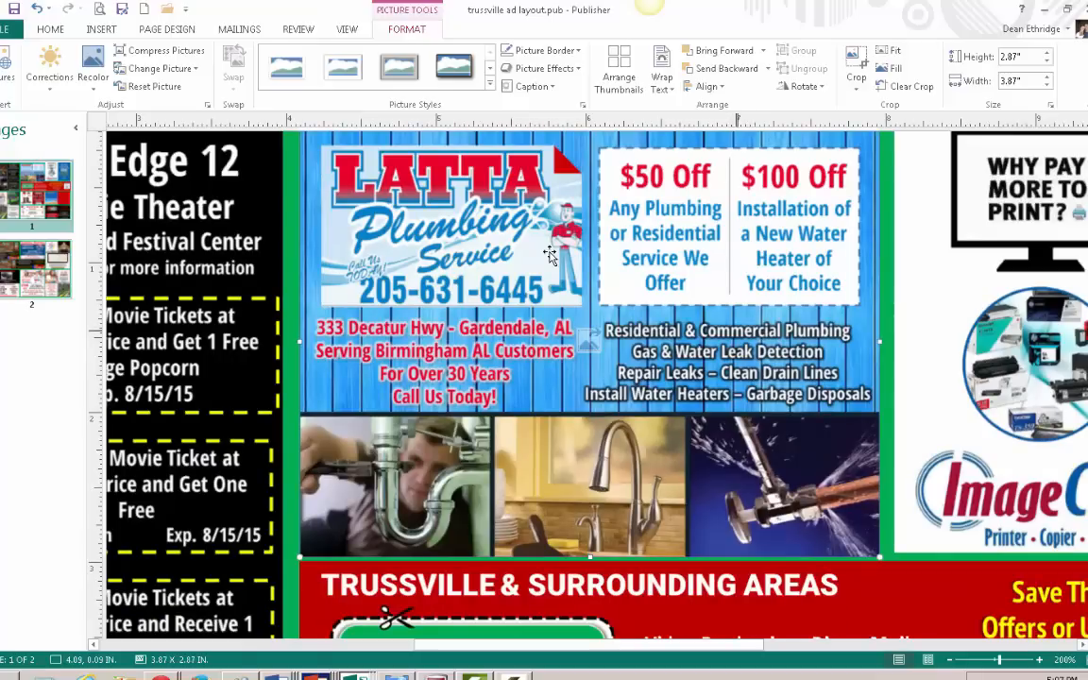
pyautogui.scroll(1, 551, 257)
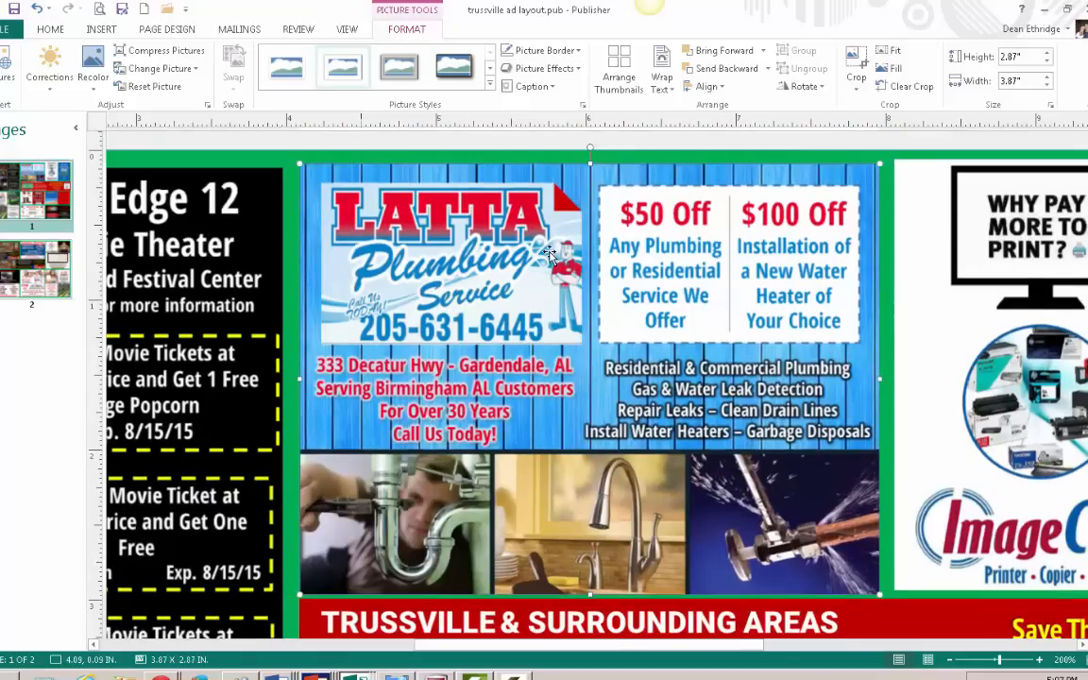
pyautogui.click(346, 29)
pyautogui.click(496, 50)
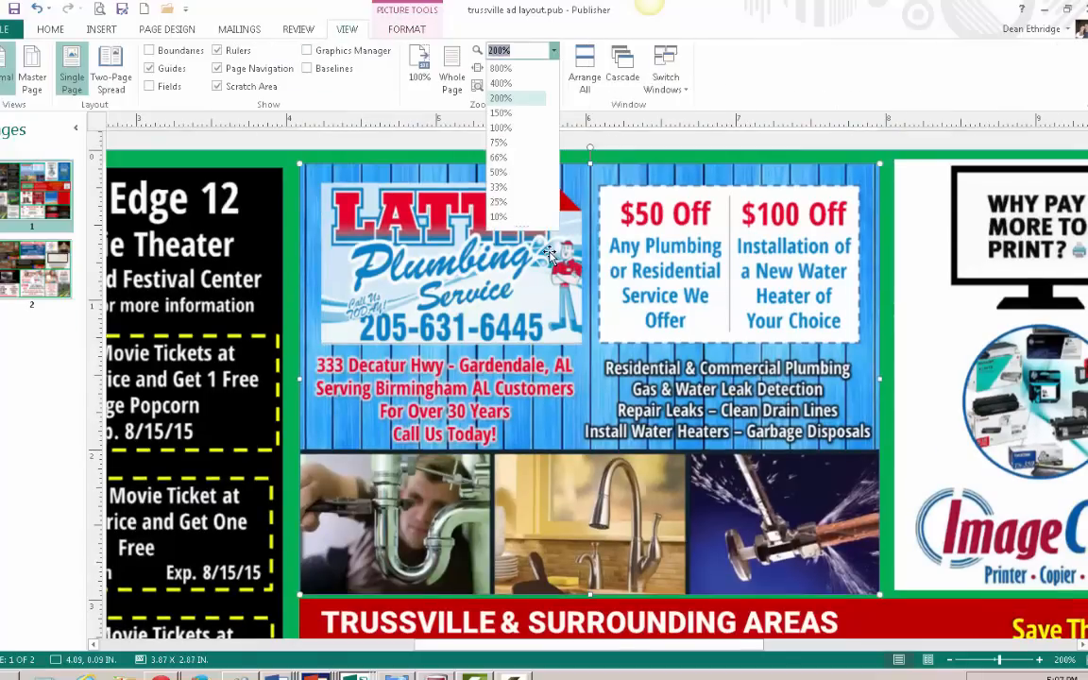
pyautogui.click(496, 113)
pyautogui.scroll(-1, 557, 199)
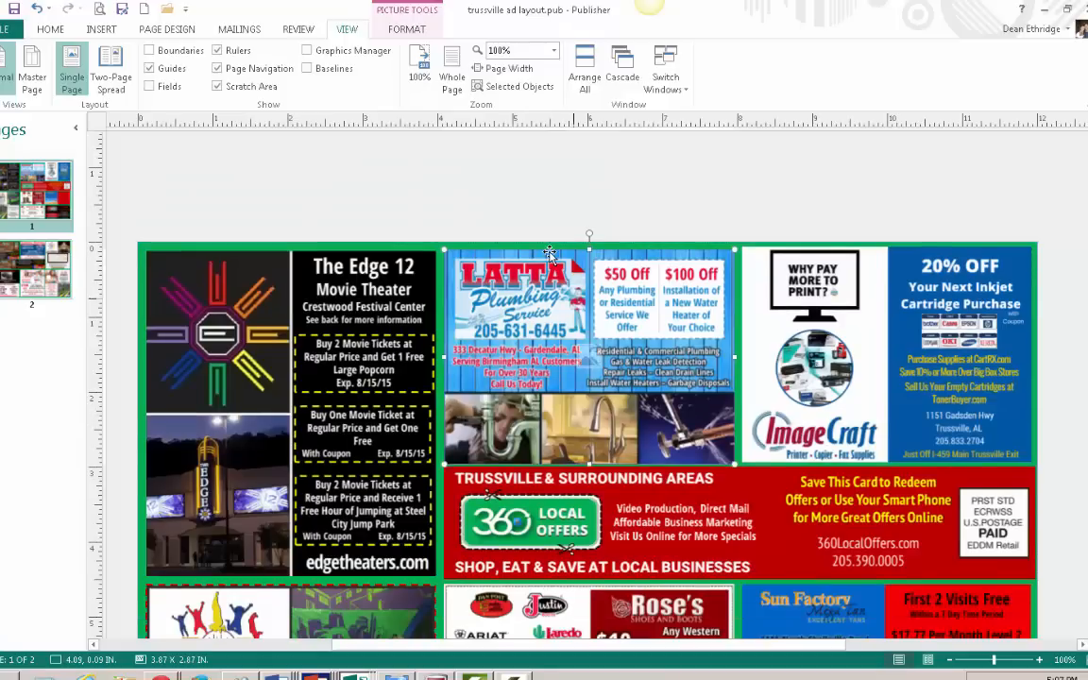
pyautogui.click(683, 246)
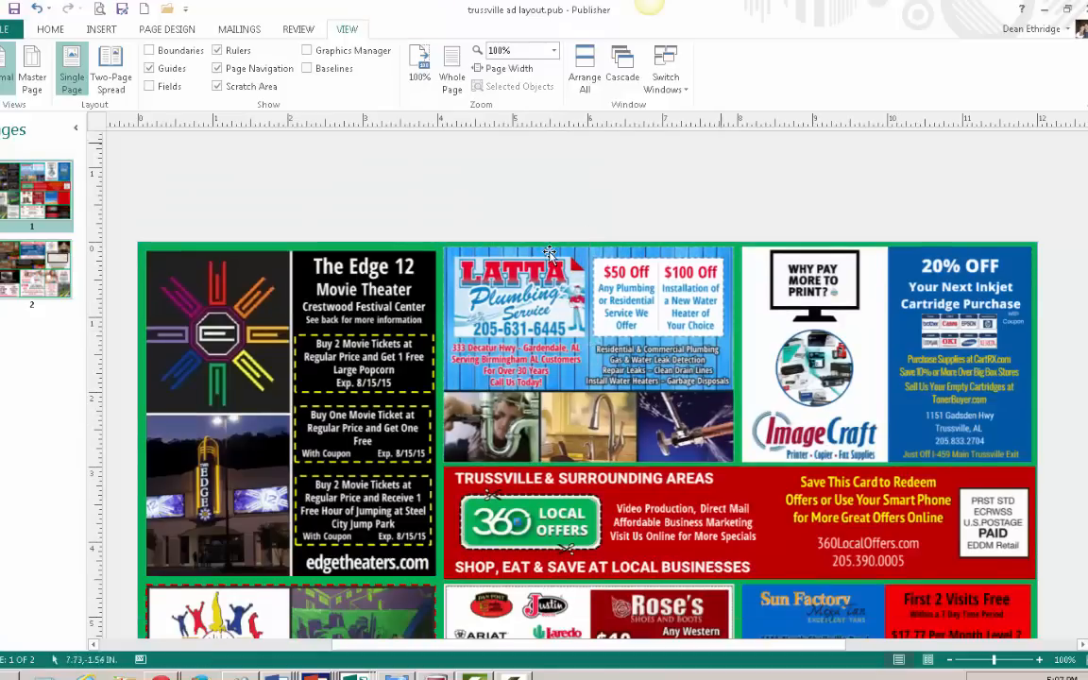
pyautogui.click(823, 354)
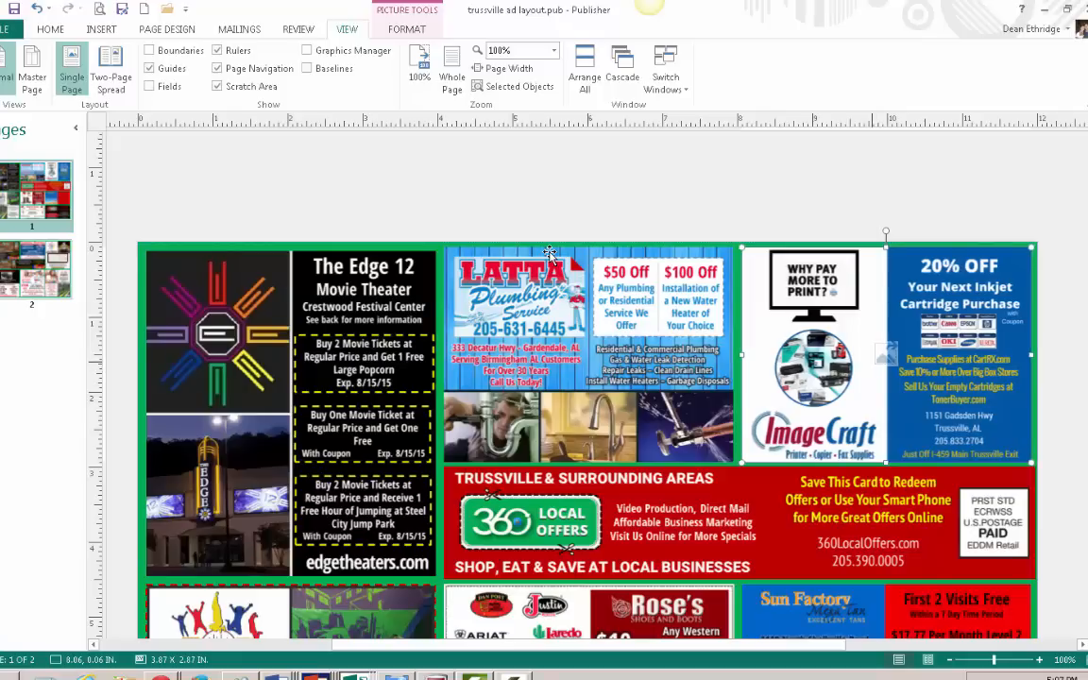
pyautogui.click(764, 190)
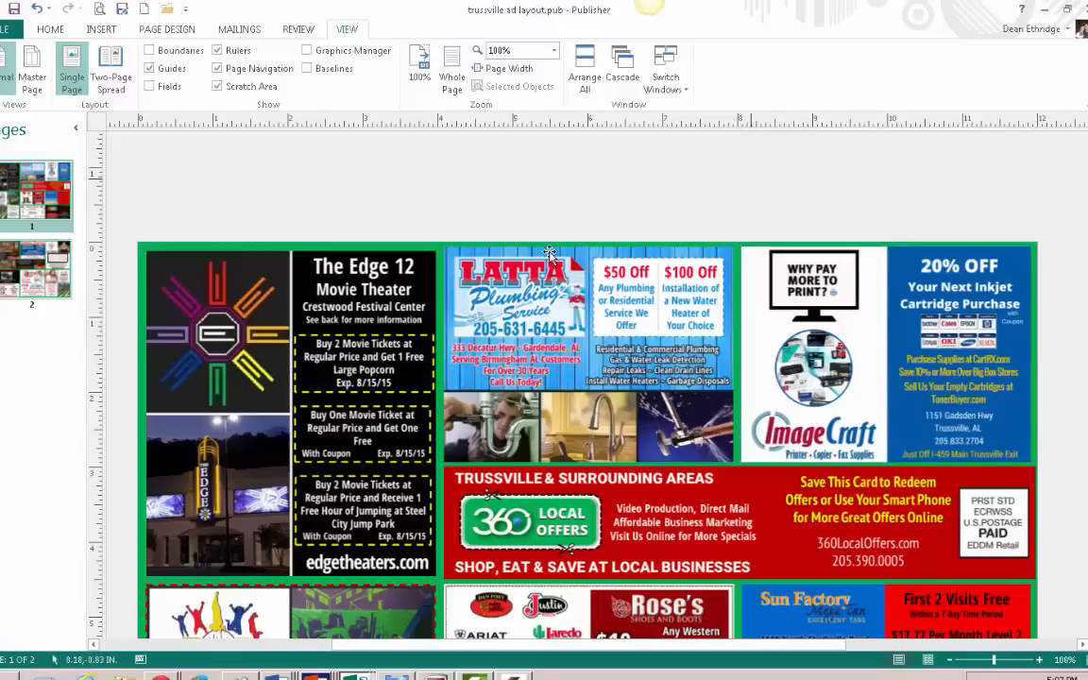
# Save the layout as a PDF named trussville ad layout in the Coupon Materials folder, replacing the existing file.
pyautogui.scroll(-1, 549, 253)
pyautogui.scroll(-1, 551, 257)
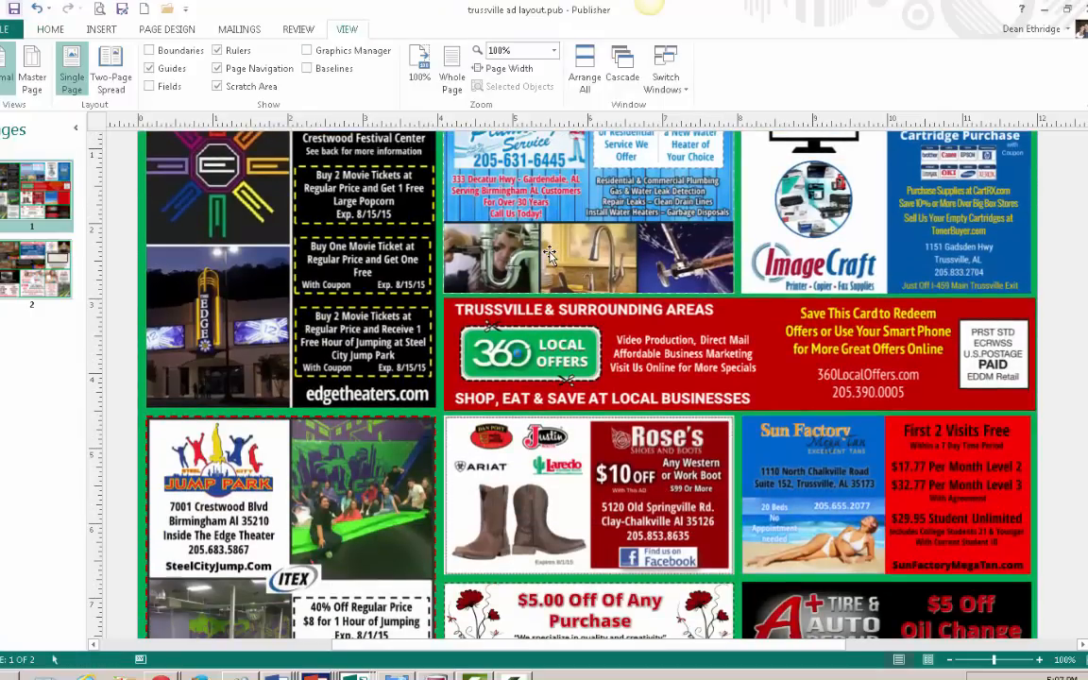
pyautogui.press('F12')
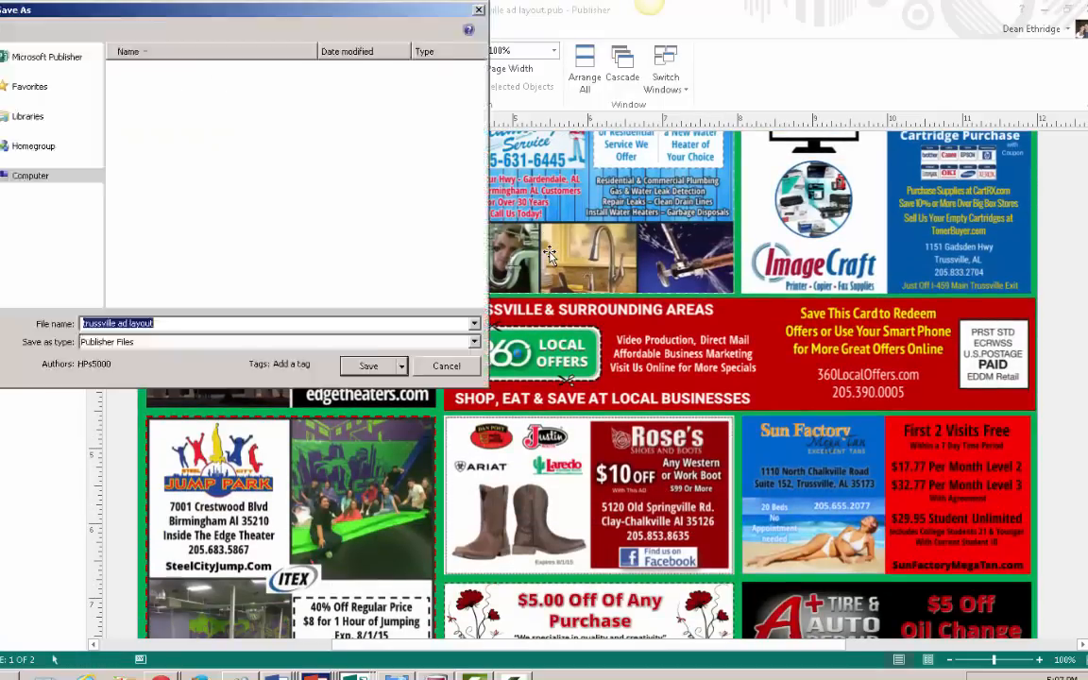
pyautogui.press('Tab')
pyautogui.hotkey('alt', 'Down')
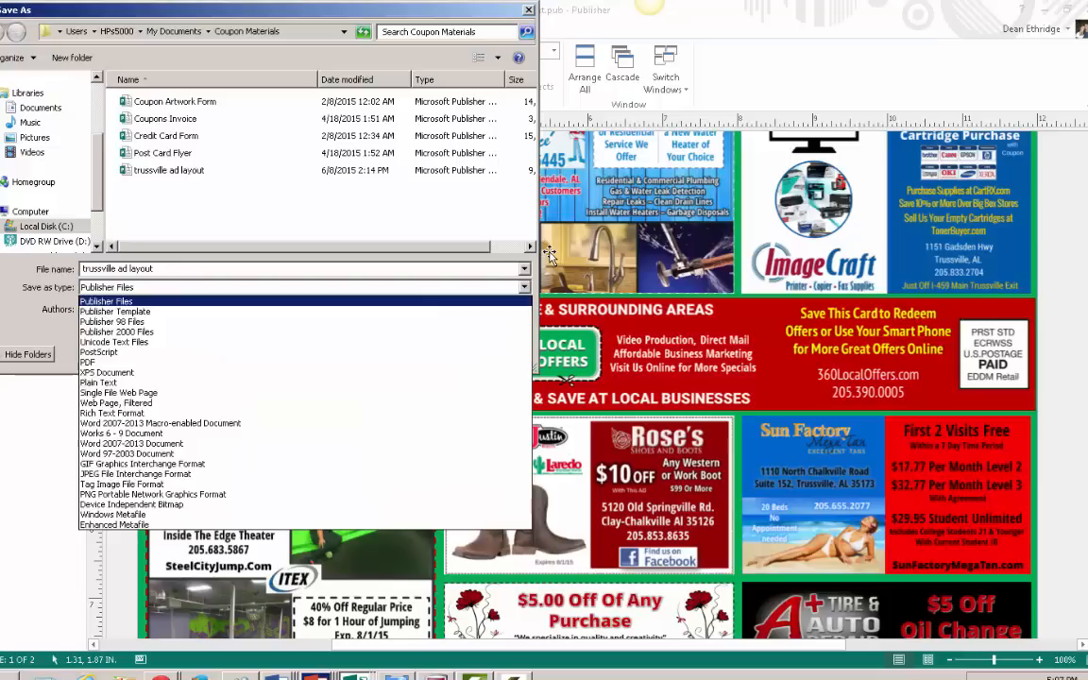
pyautogui.press('Down')
pyautogui.press('Down')
pyautogui.press('Down')
pyautogui.press('Down')
pyautogui.press('Down')
pyautogui.press('Down')
pyautogui.press('Return')
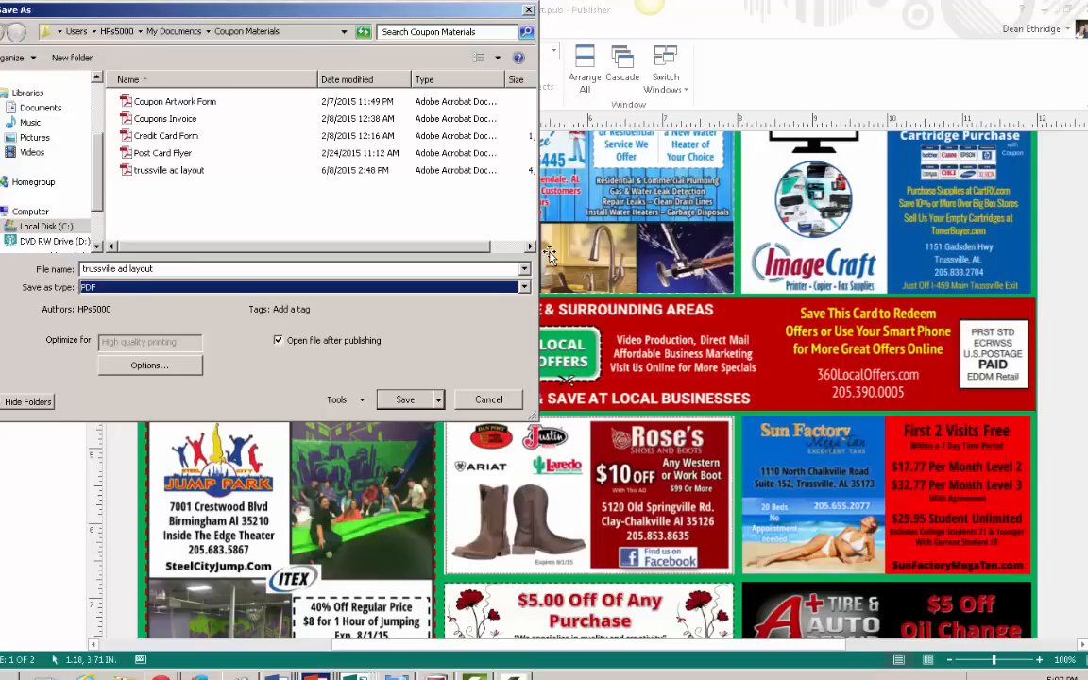
pyautogui.press('Return')
pyautogui.press('y')
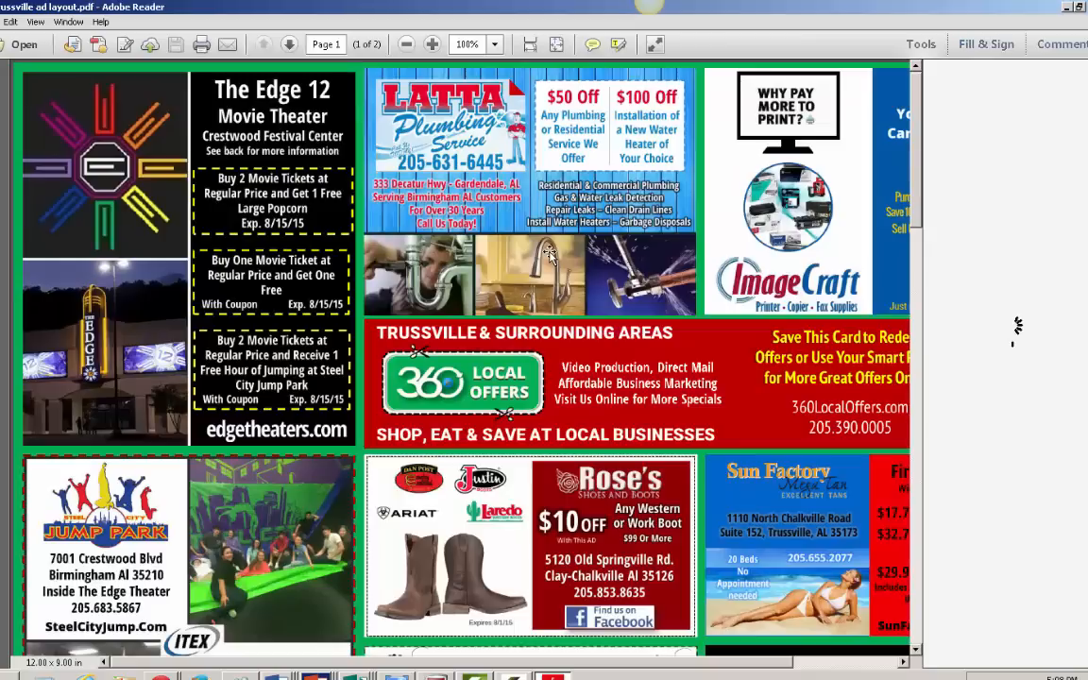
# View the published PDF at 75% zoom and check the ads on both pages.
pyautogui.click(494, 44)
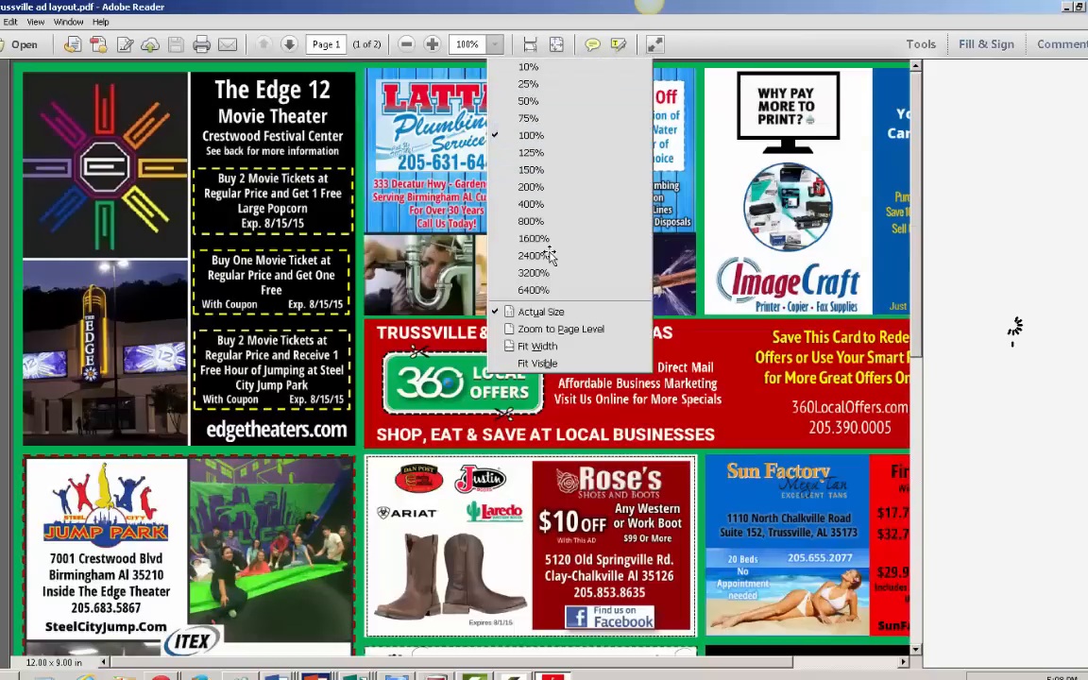
pyautogui.press('Return')
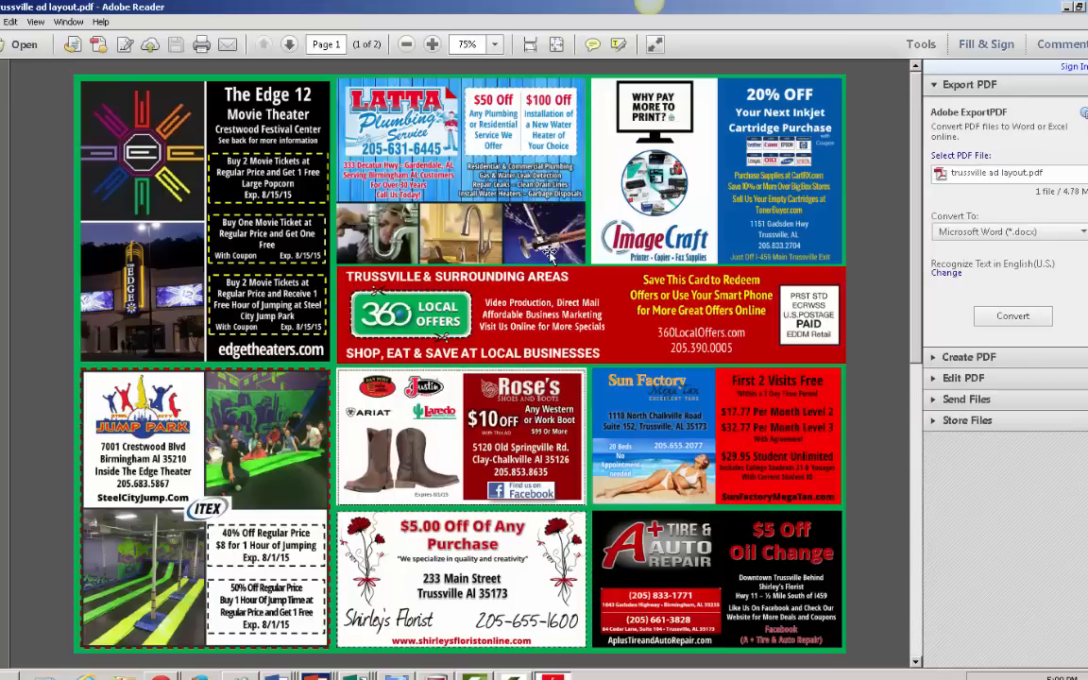
pyautogui.scroll(-3, 550, 254)
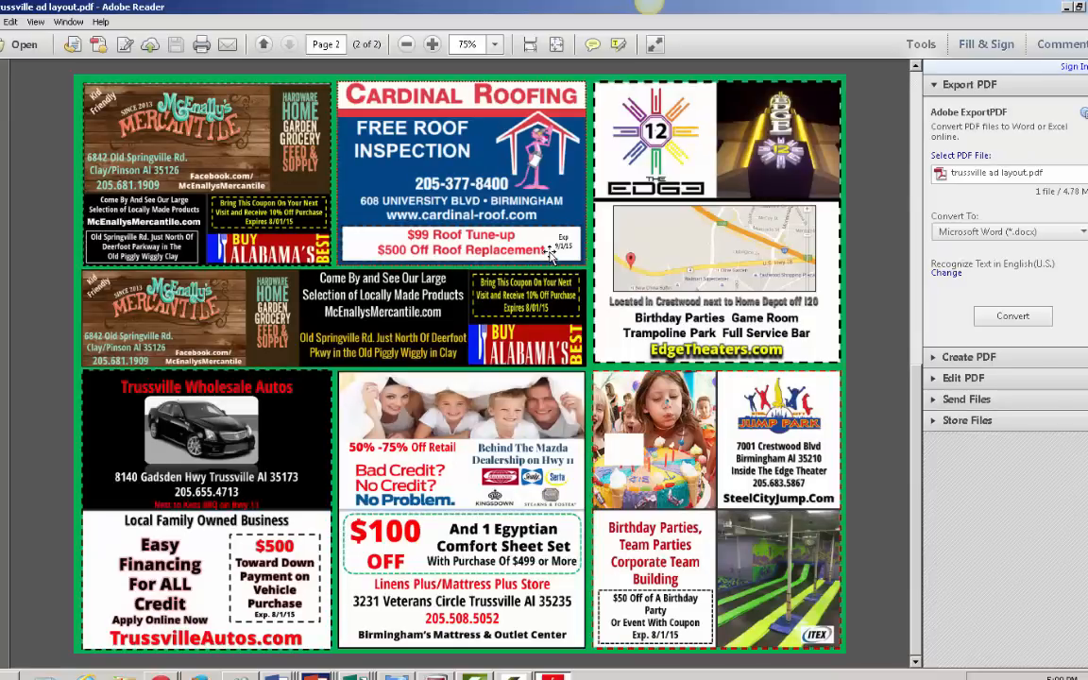
pyautogui.scroll(3, 551, 253)
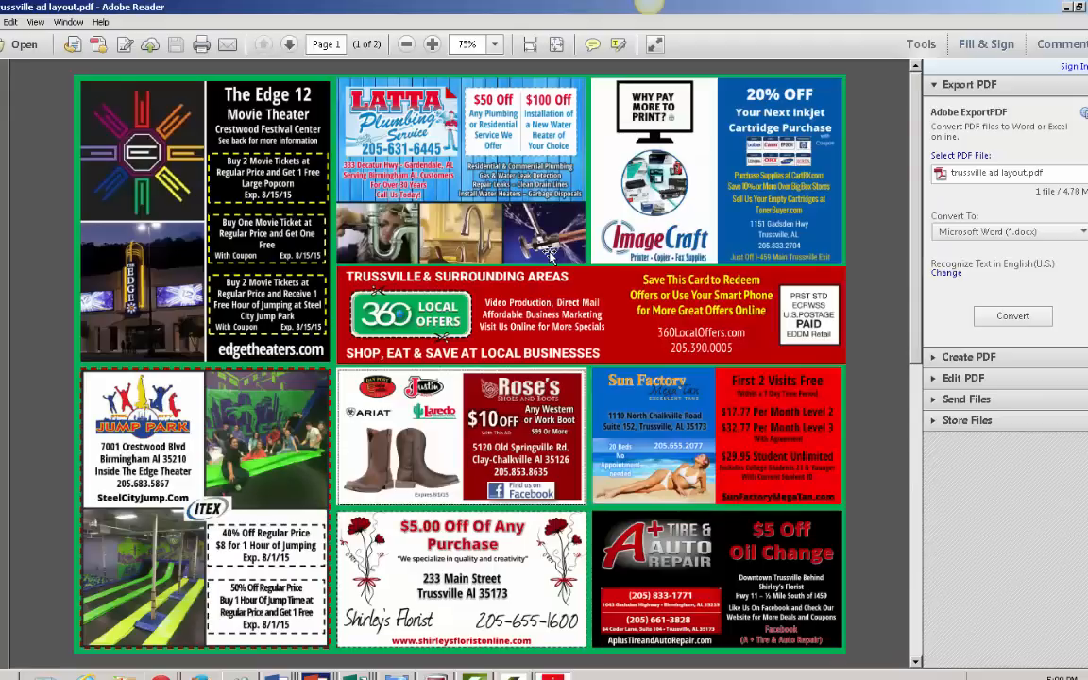